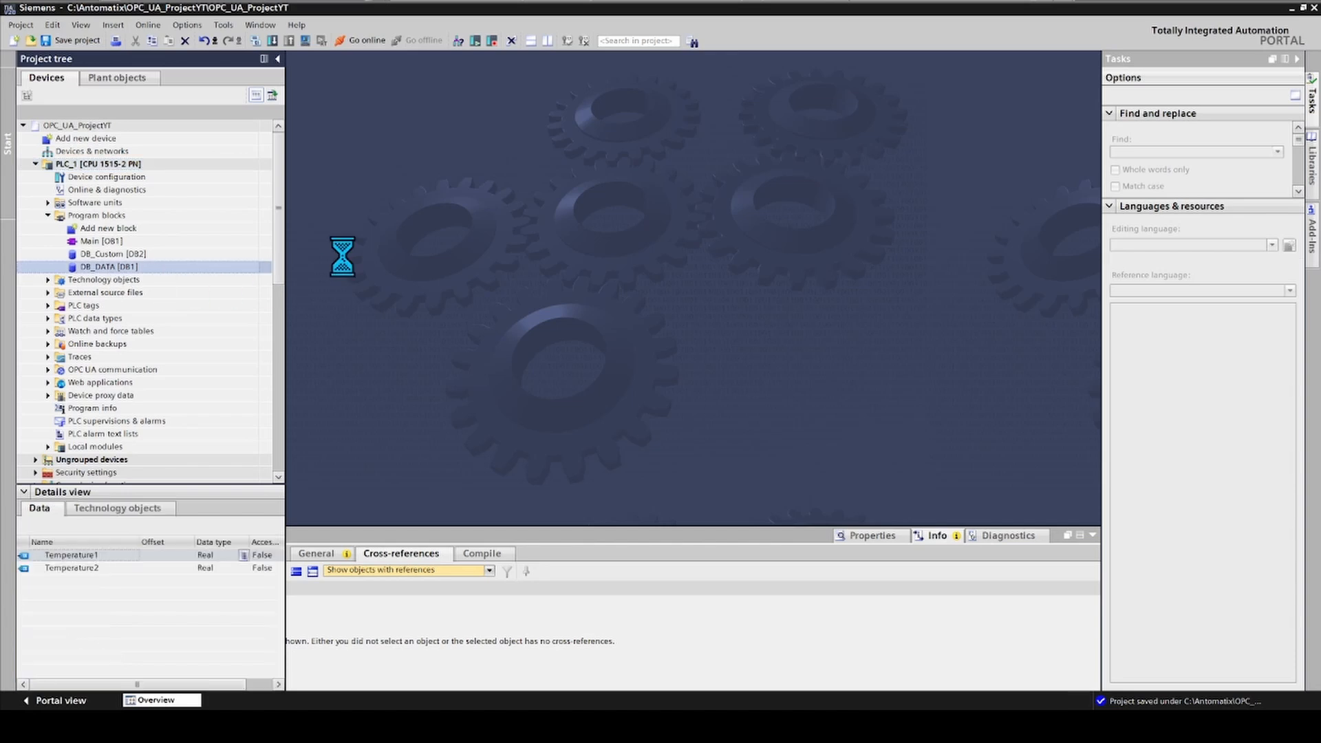
# Step: Examine the Temperature1 and Temperature2 tags in DB_DATA and the ladder logic of both networks in Main [OB1]
pyautogui.click(397, 166)
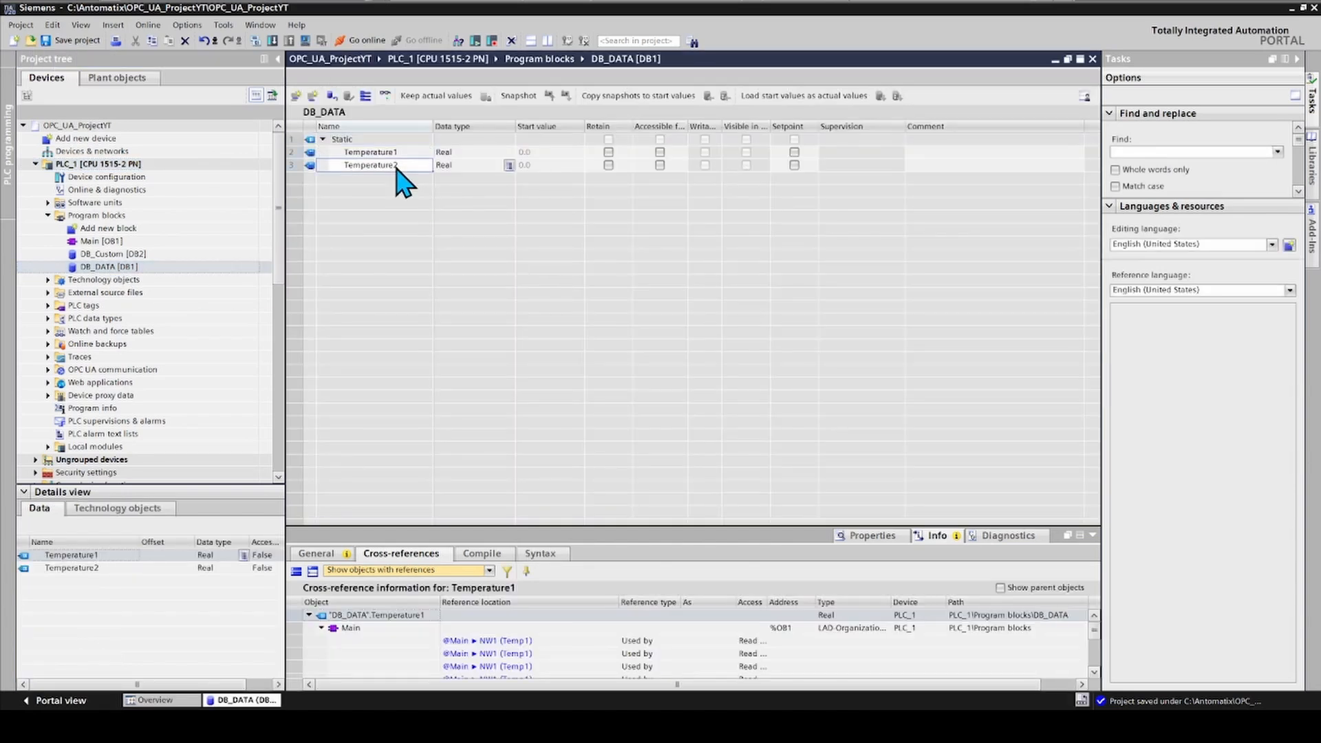
pyautogui.click(384, 154)
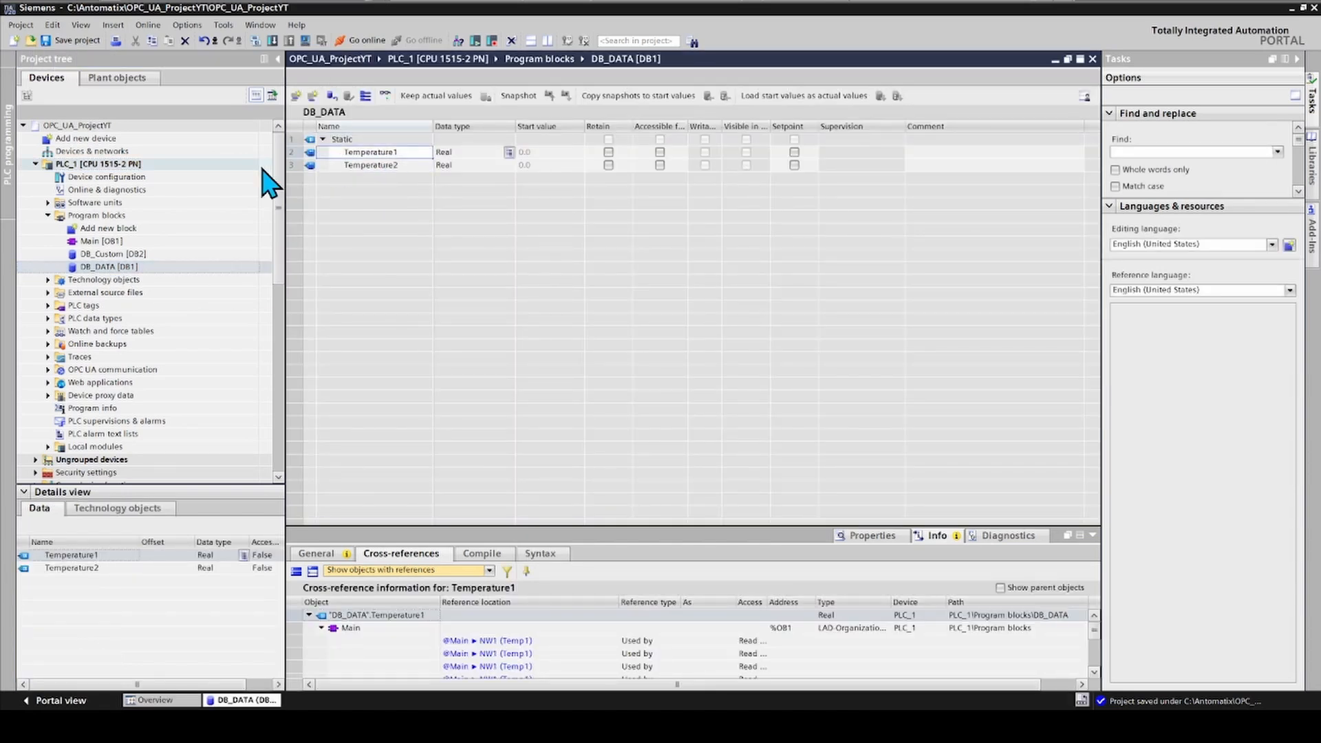
pyautogui.doubleClick(91, 241)
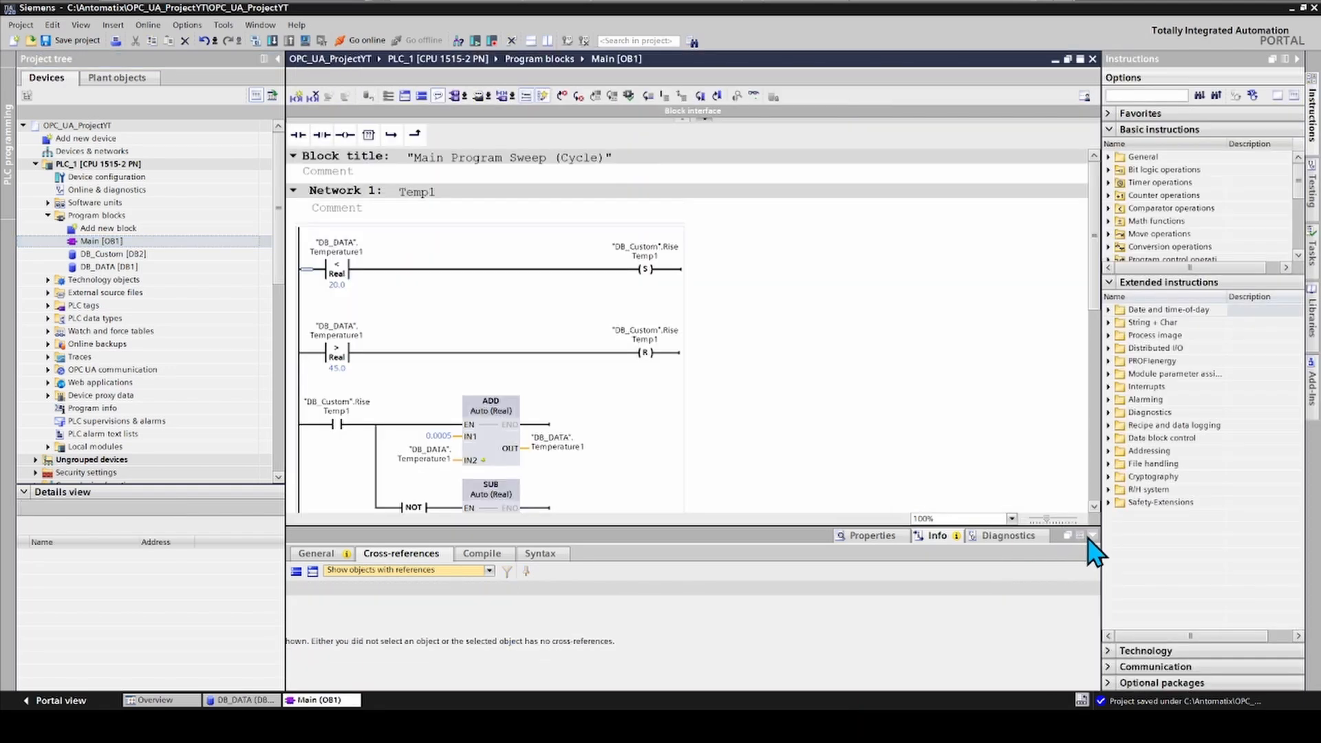
pyautogui.click(1093, 536)
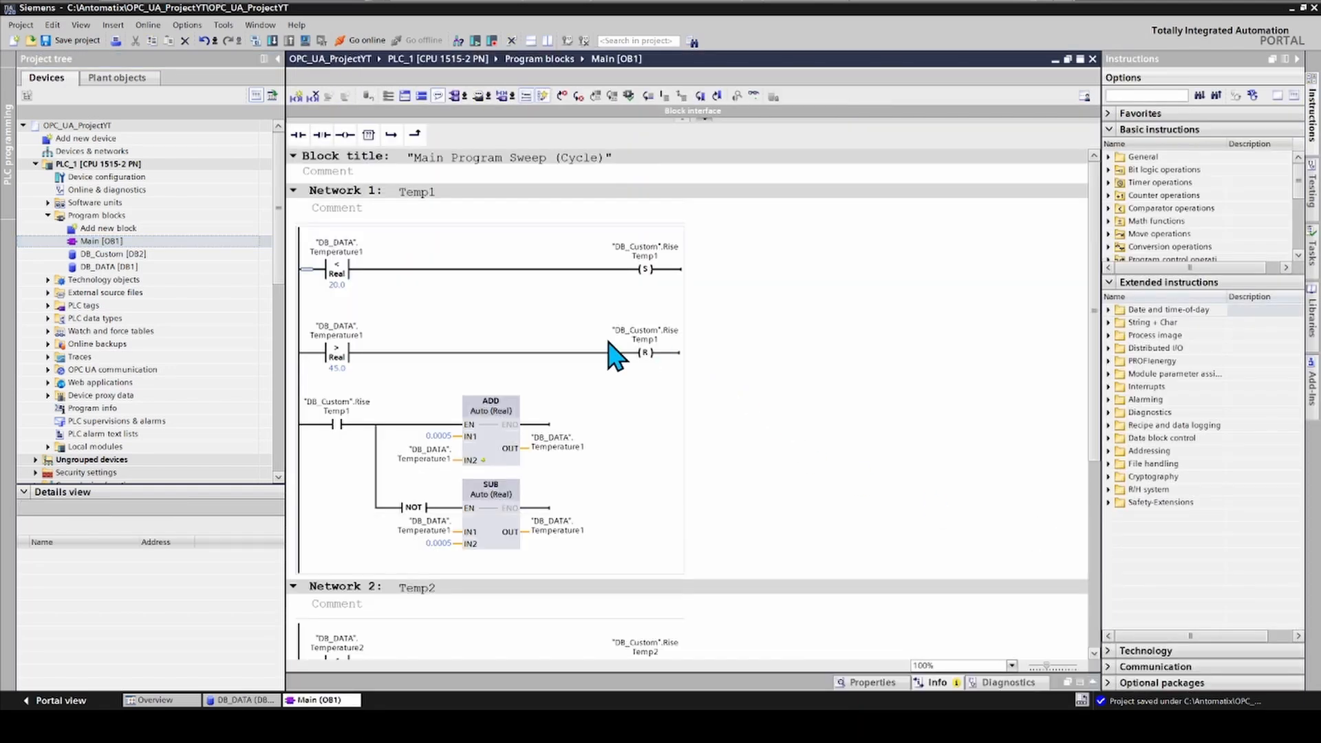
pyautogui.scroll(-6, 604, 354)
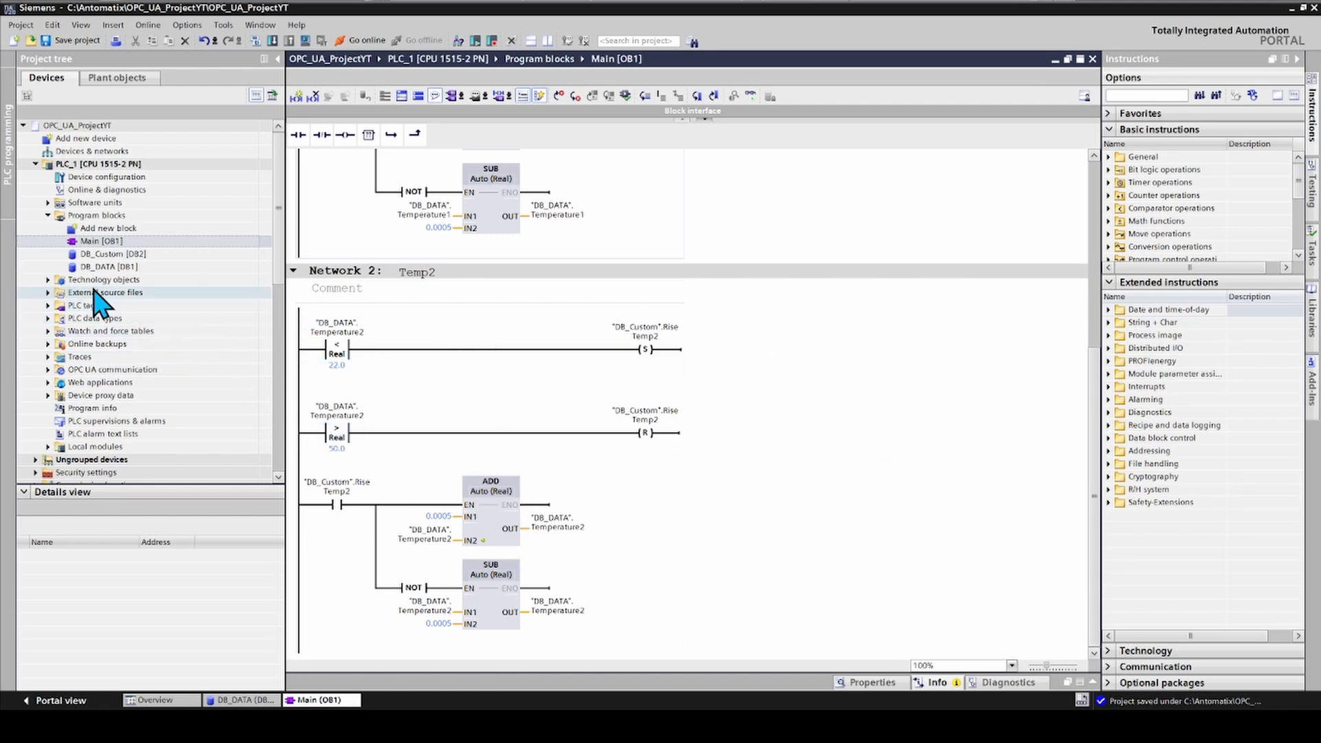
# Step: Activate the OPC UA server in PLC_1's device configuration and accept the security note
pyautogui.click(123, 181)
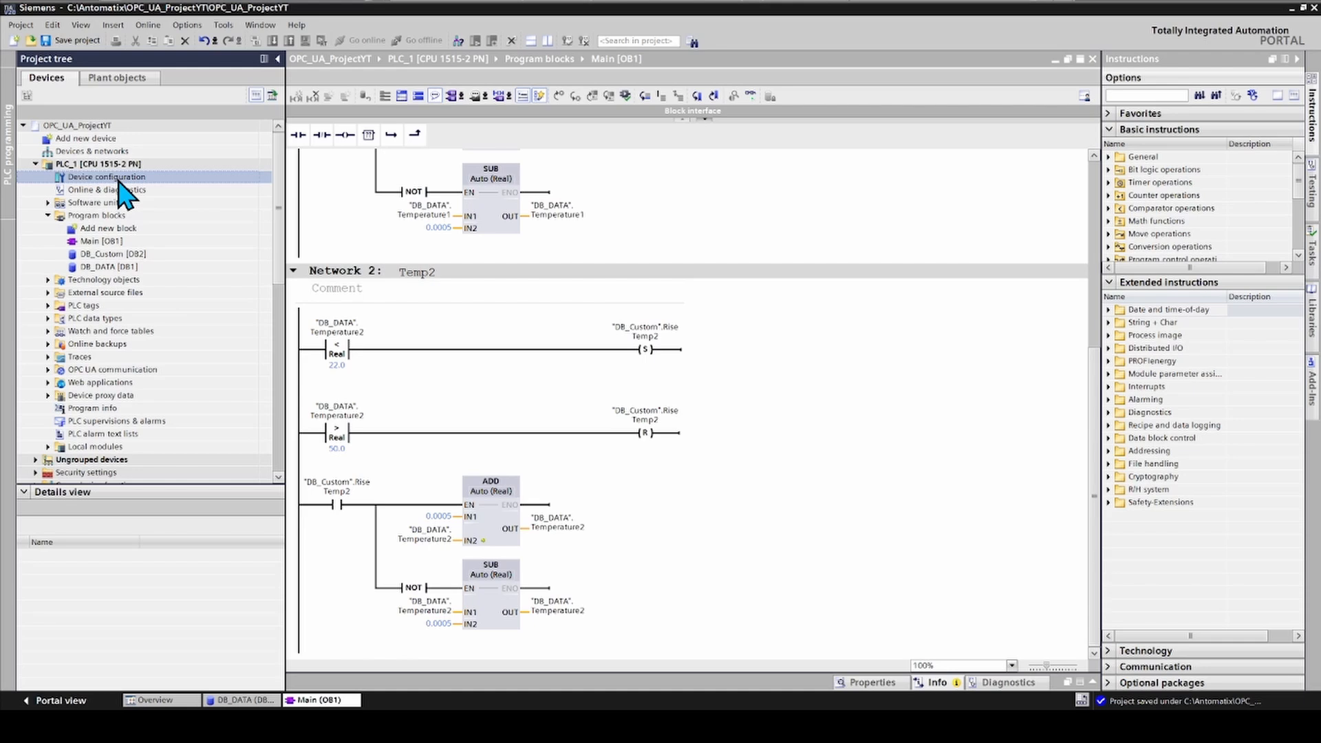
pyautogui.doubleClick(118, 180)
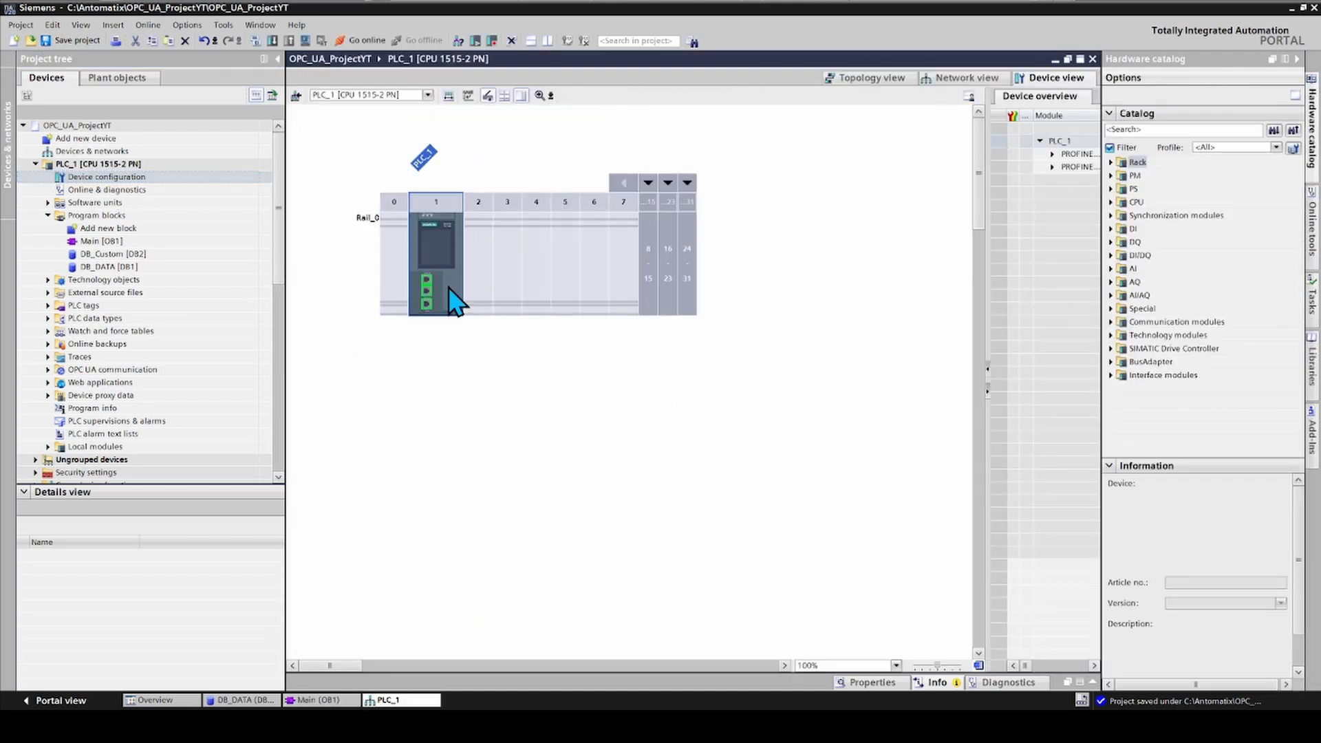
pyautogui.moveTo(723, 671); pyautogui.dragTo(722, 316)
pyautogui.click(872, 328)
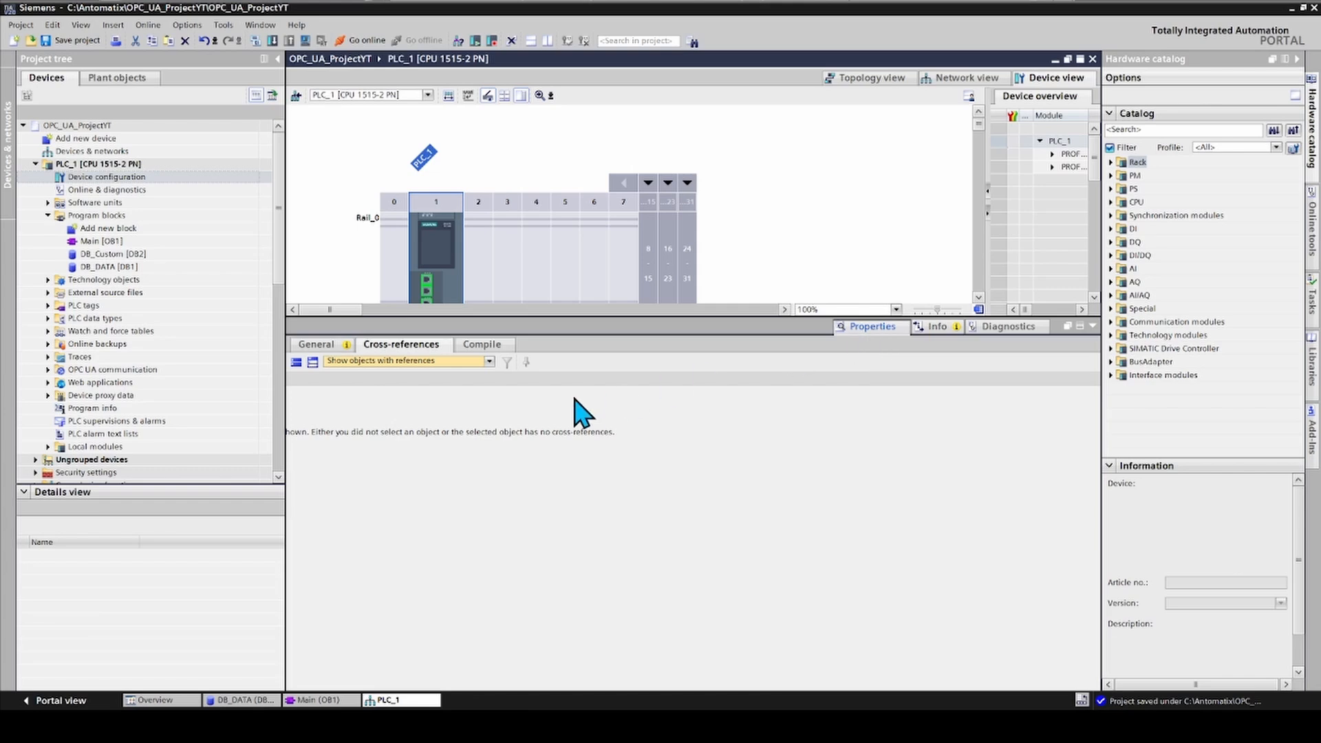
pyautogui.click(322, 508)
pyautogui.scroll(-2, 372, 501)
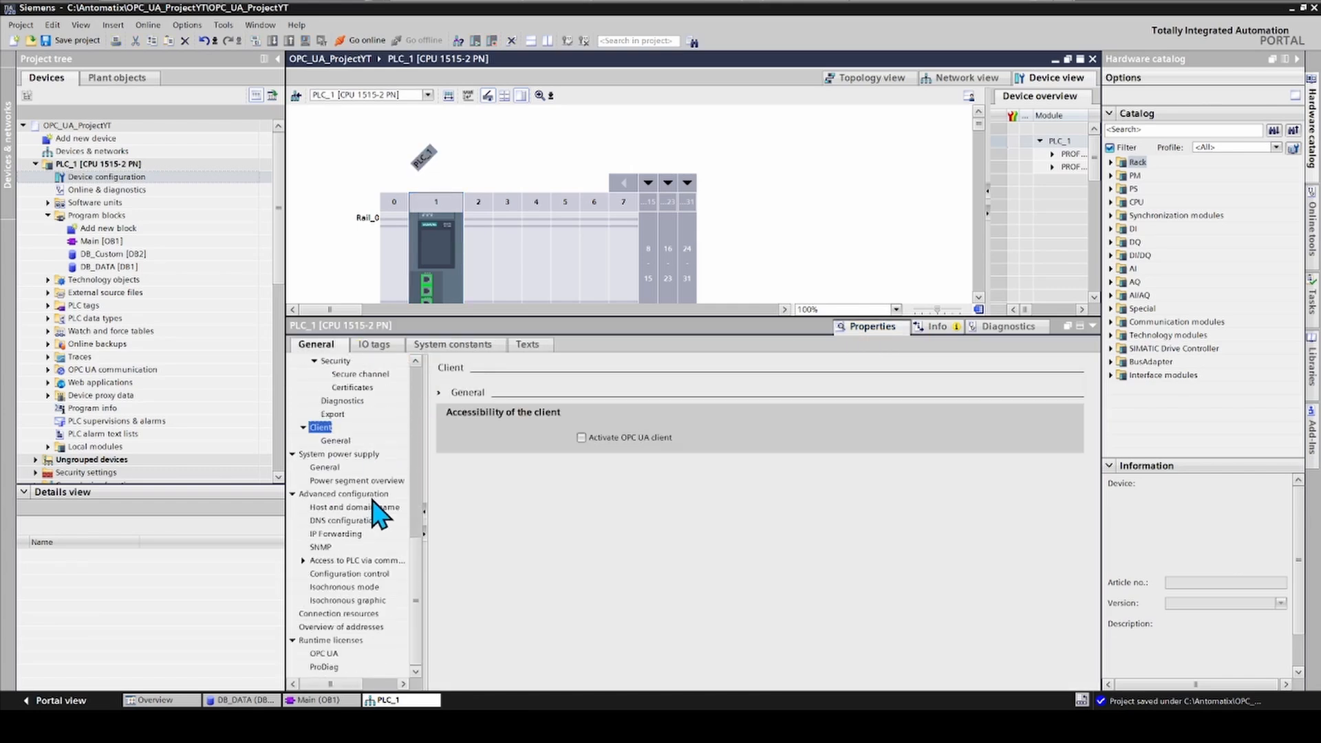
pyautogui.scroll(5, 377, 512)
pyautogui.click(313, 494)
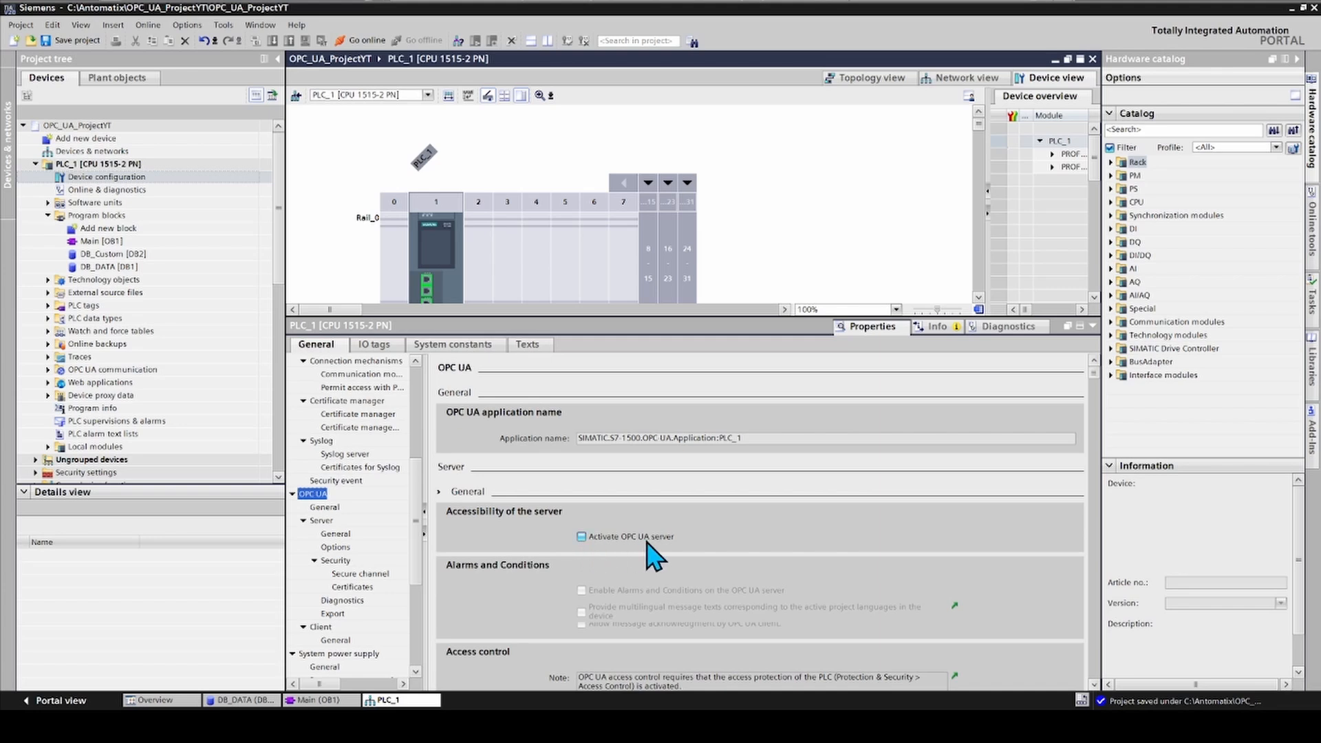
pyautogui.click(582, 537)
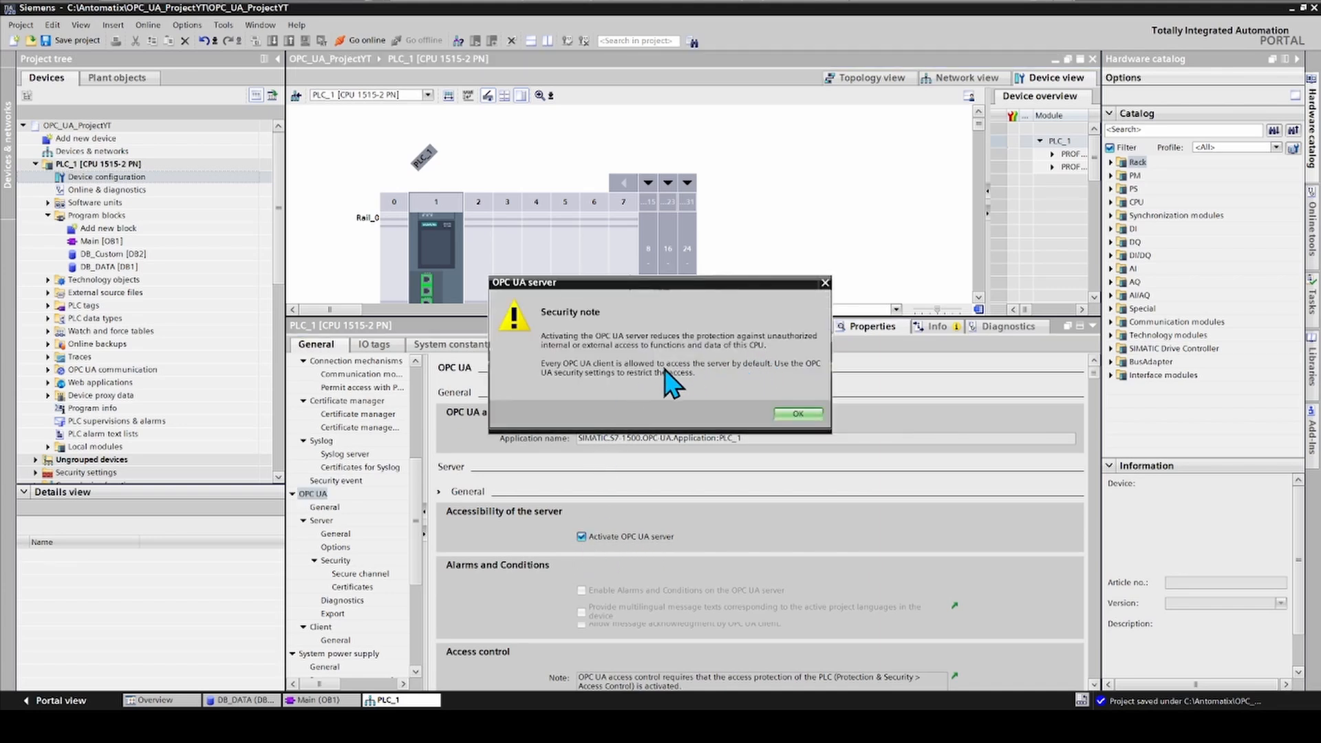
pyautogui.click(798, 414)
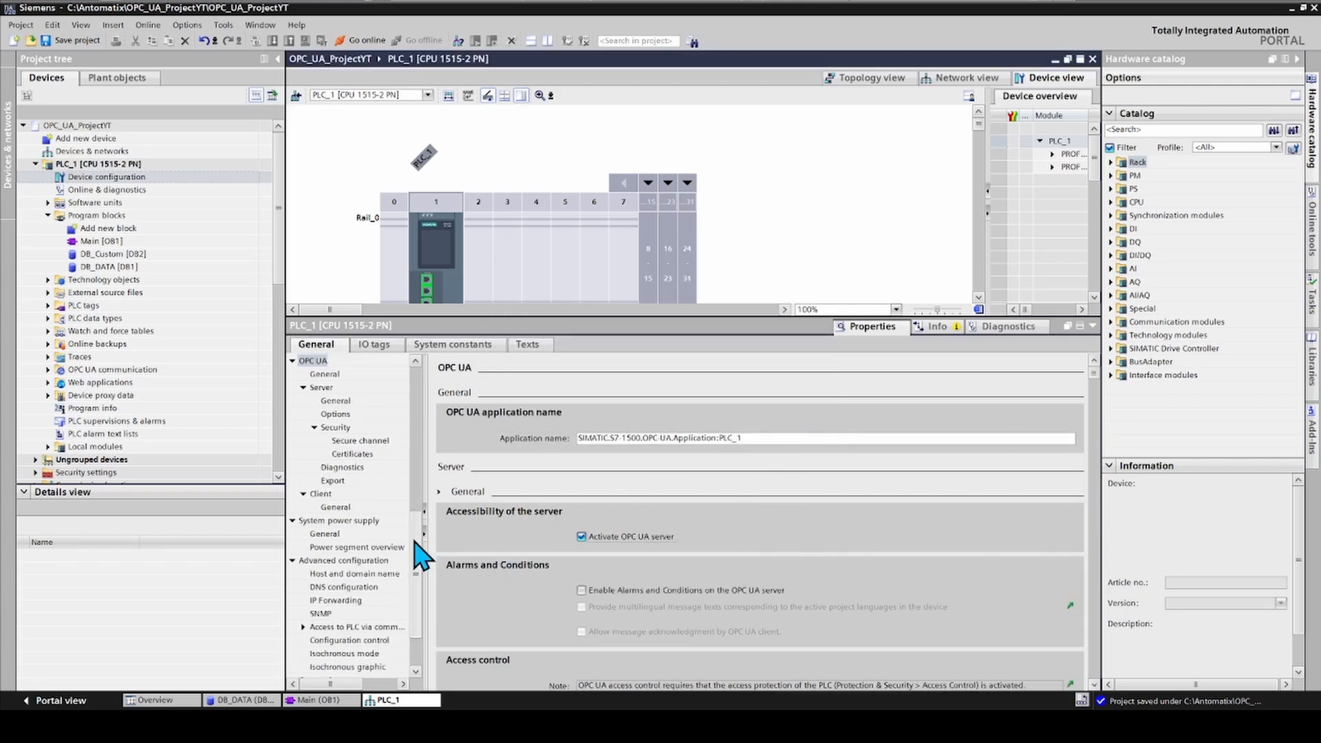
# Step: Set PLC_1's purchased OPC UA runtime license to SIMATIC OPC UA S7-1500 medium and save the project
pyautogui.scroll(-2, 421, 550)
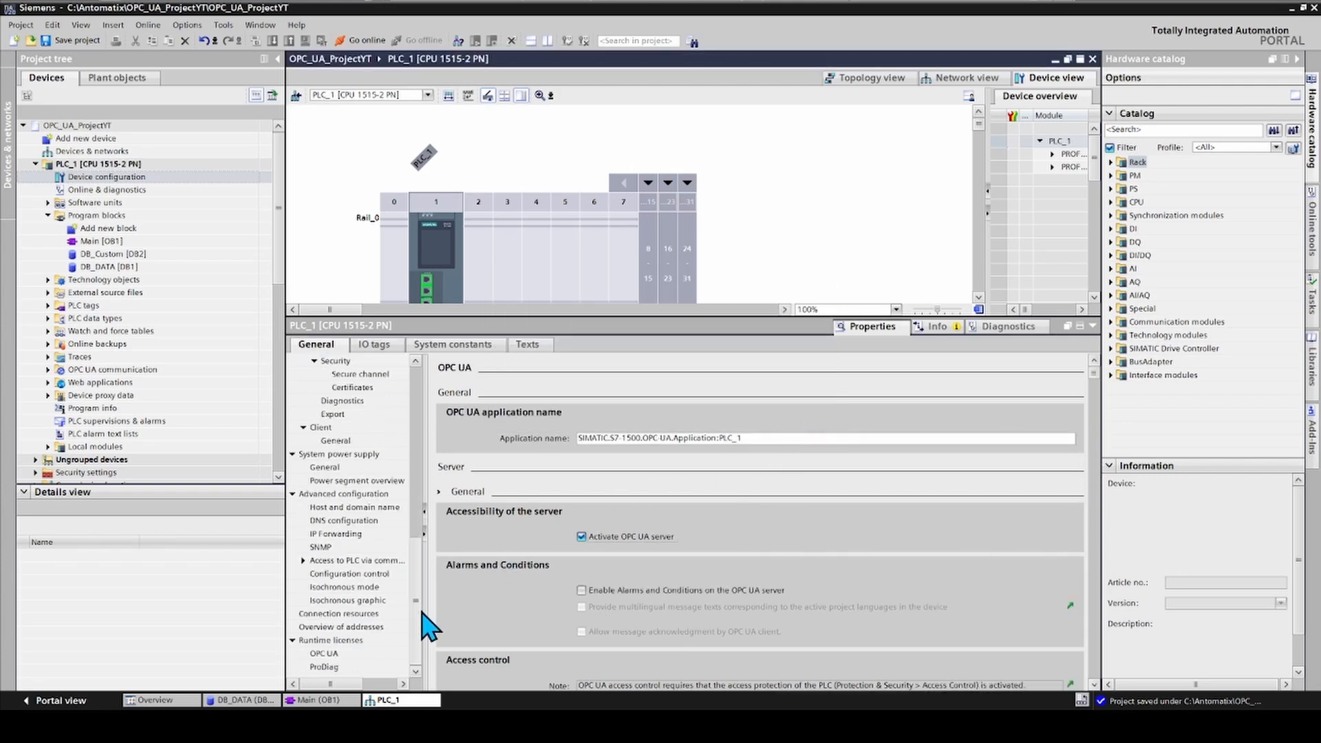
pyautogui.click(326, 653)
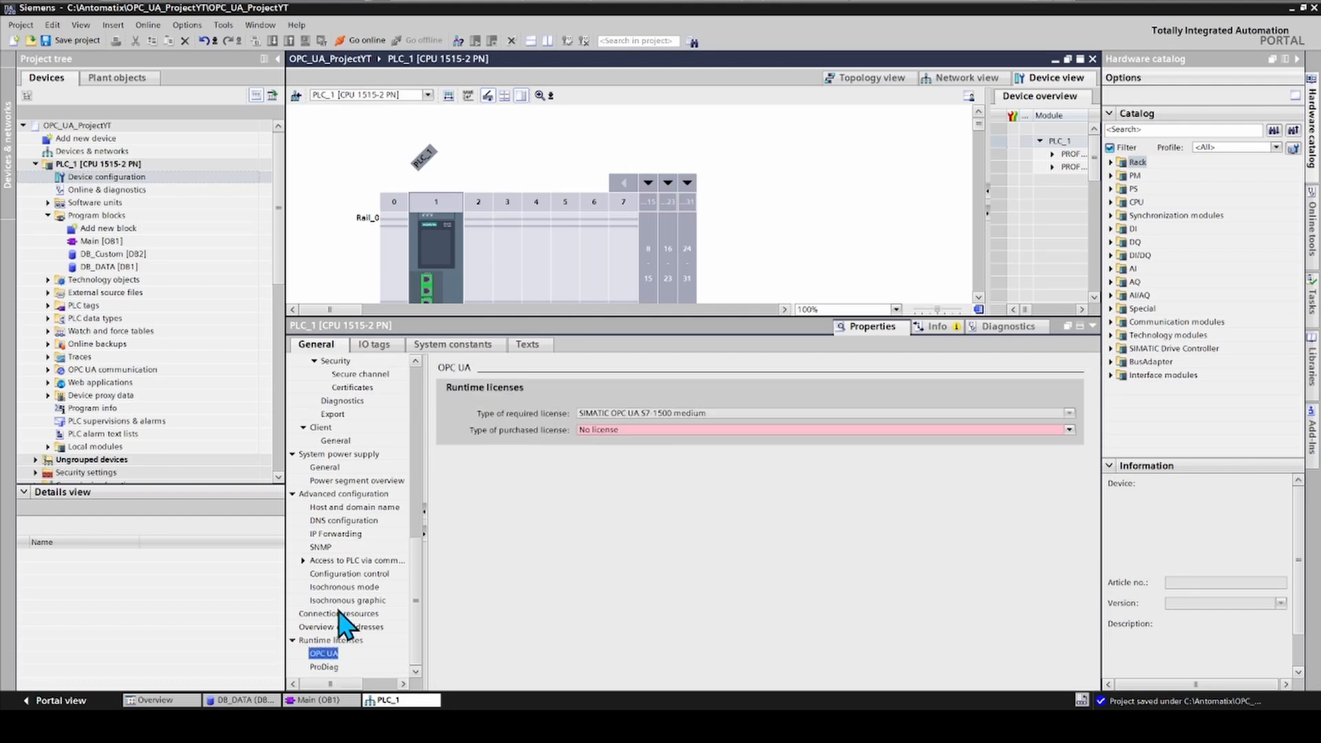
pyautogui.click(673, 431)
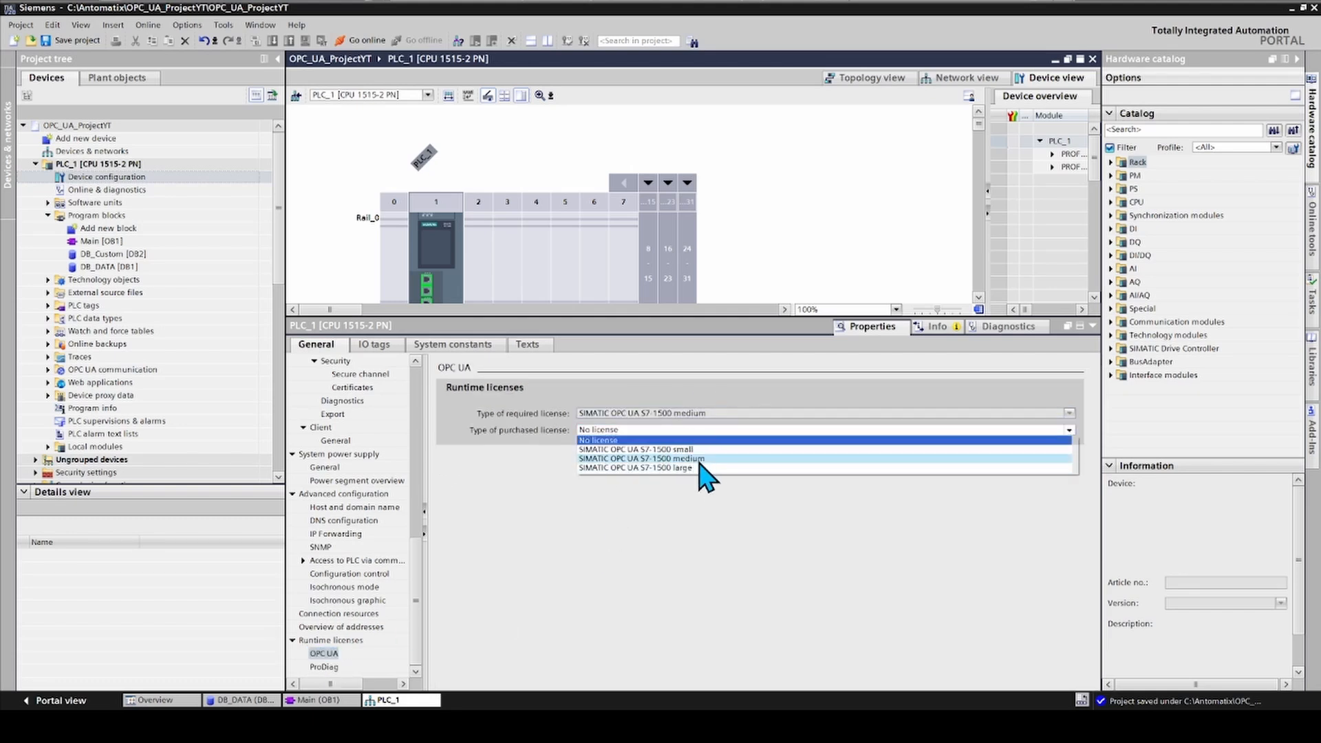
pyautogui.click(676, 450)
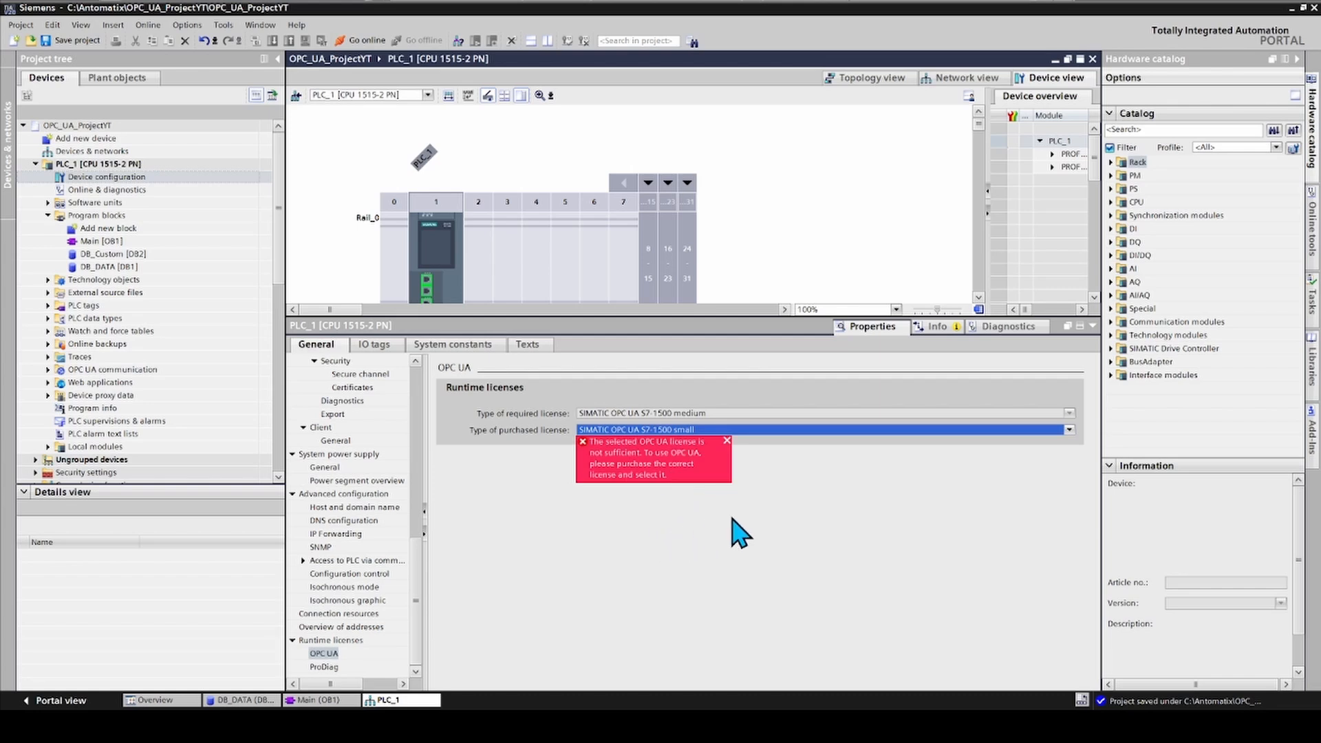
pyautogui.click(769, 429)
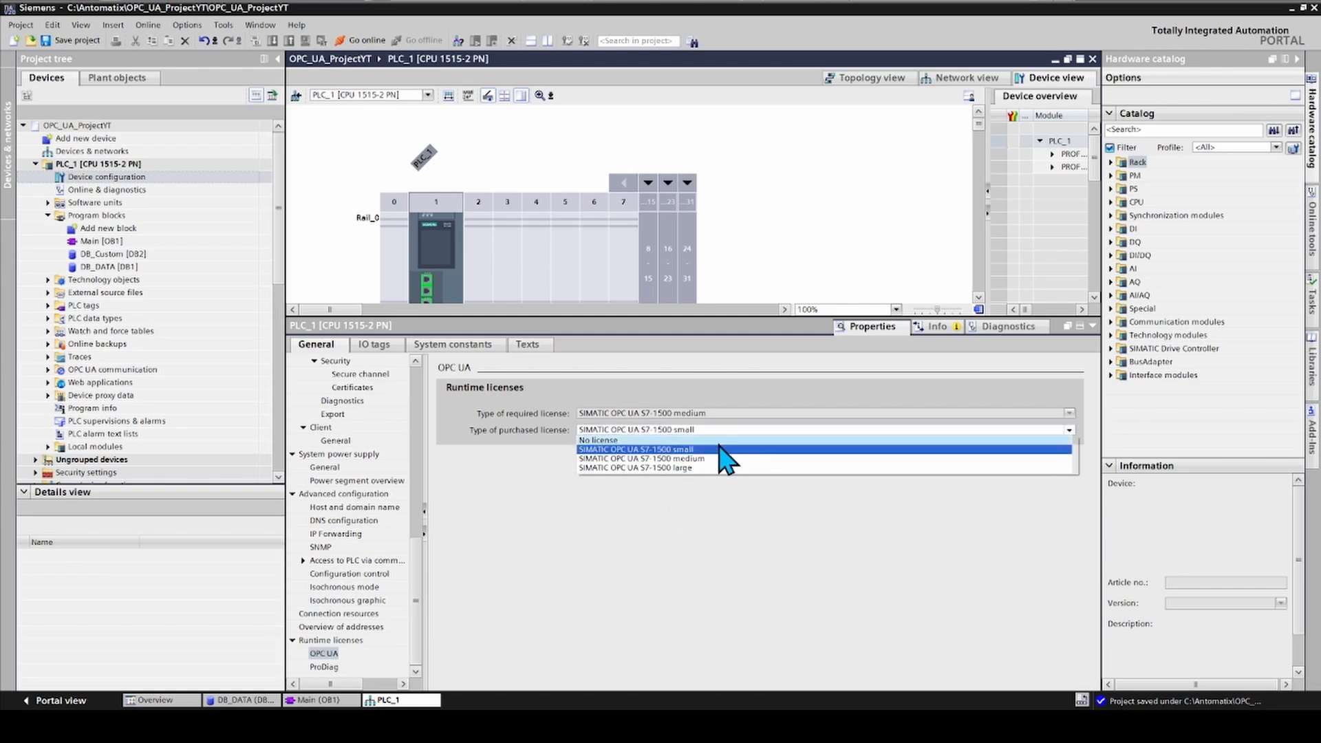
pyautogui.click(688, 458)
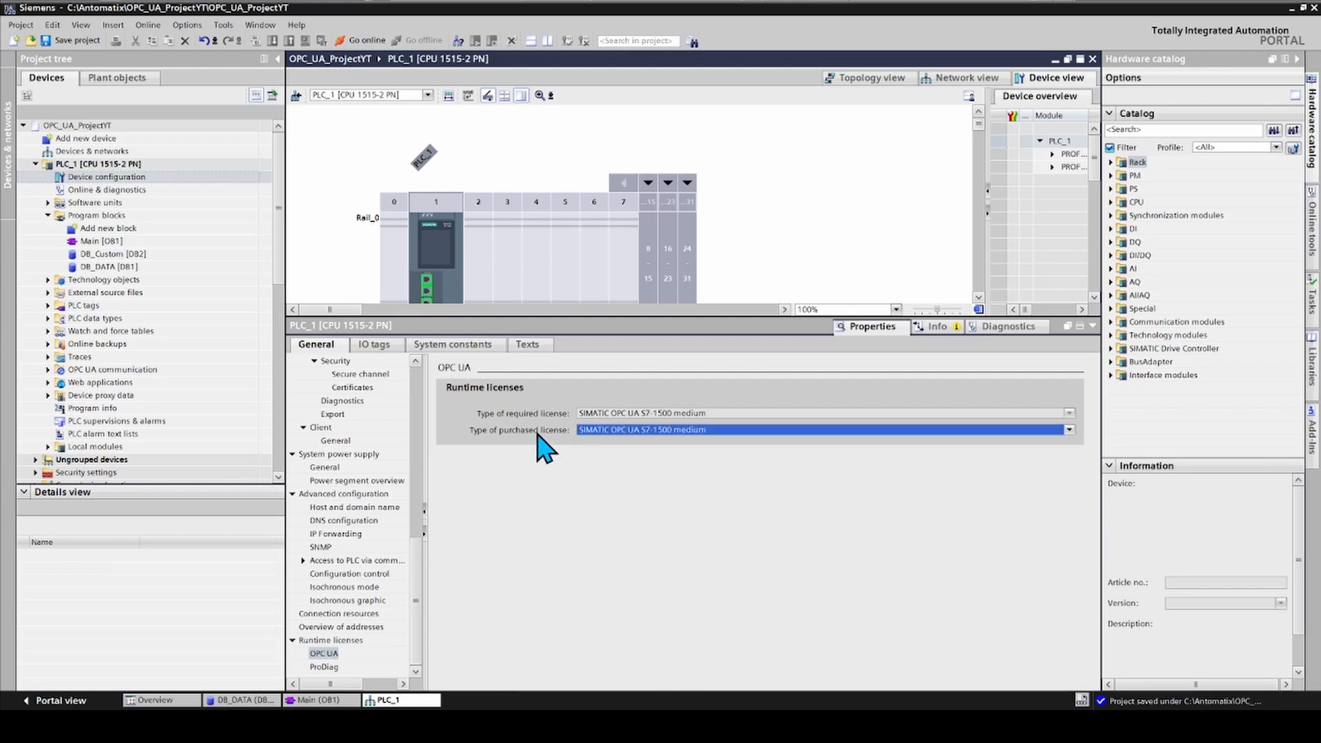
pyautogui.click(596, 414)
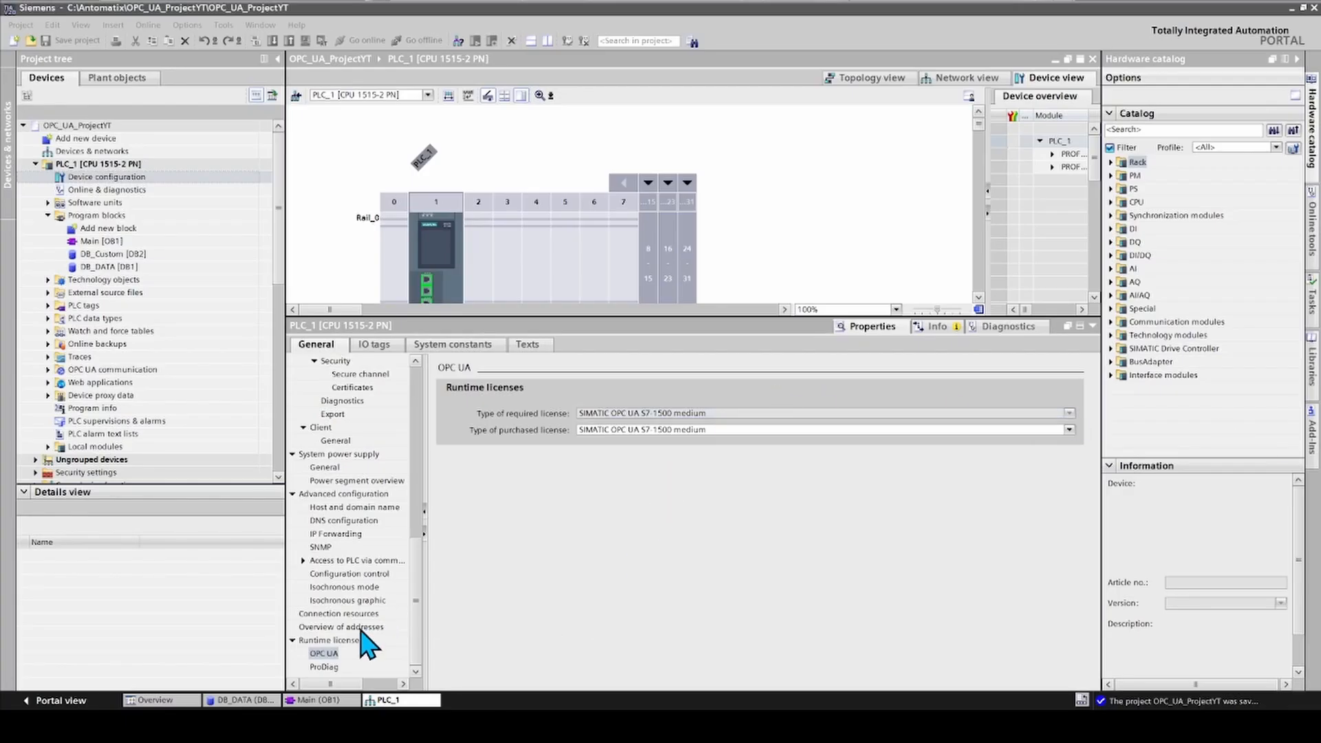
# Step: Copy the OPC UA server address opc.tcp://192.168.0.134:4840 from PLC_1's server addresses
pyautogui.scroll(4, 421, 544)
pyautogui.click(324, 457)
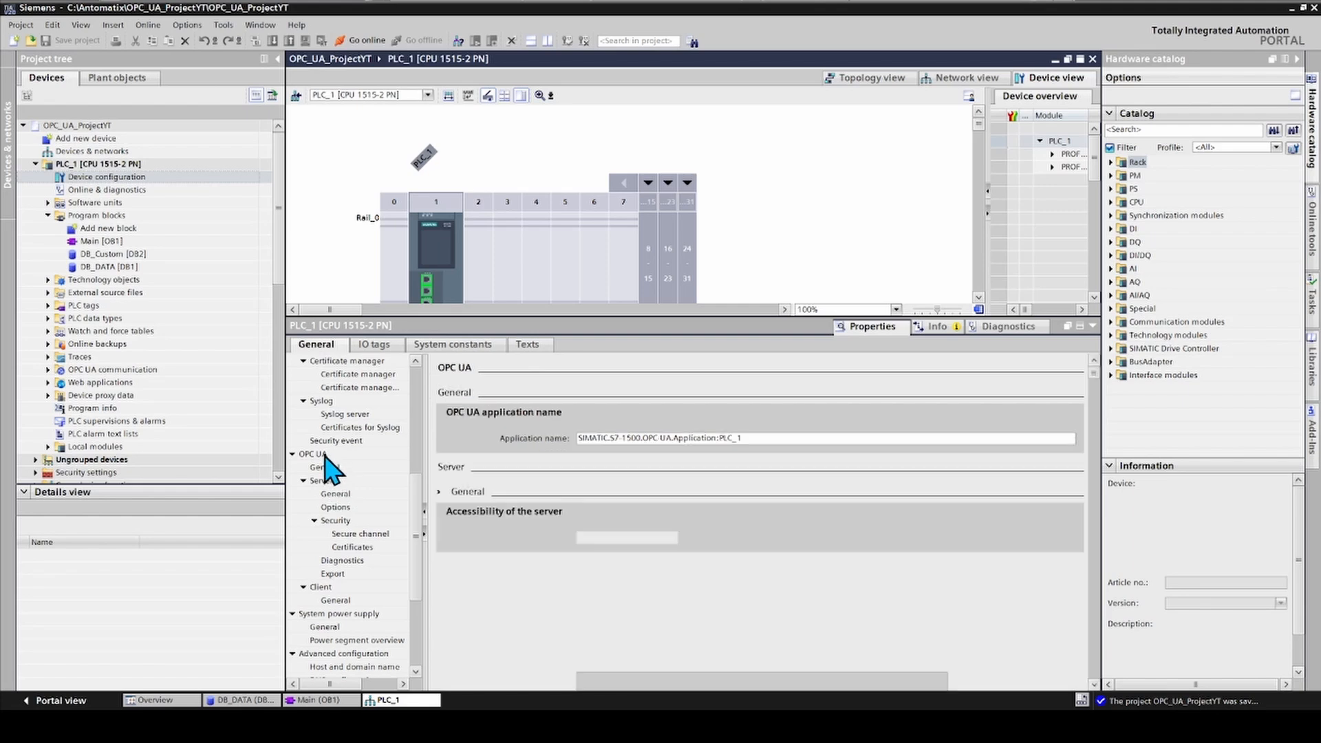
pyautogui.scroll(-5, 571, 492)
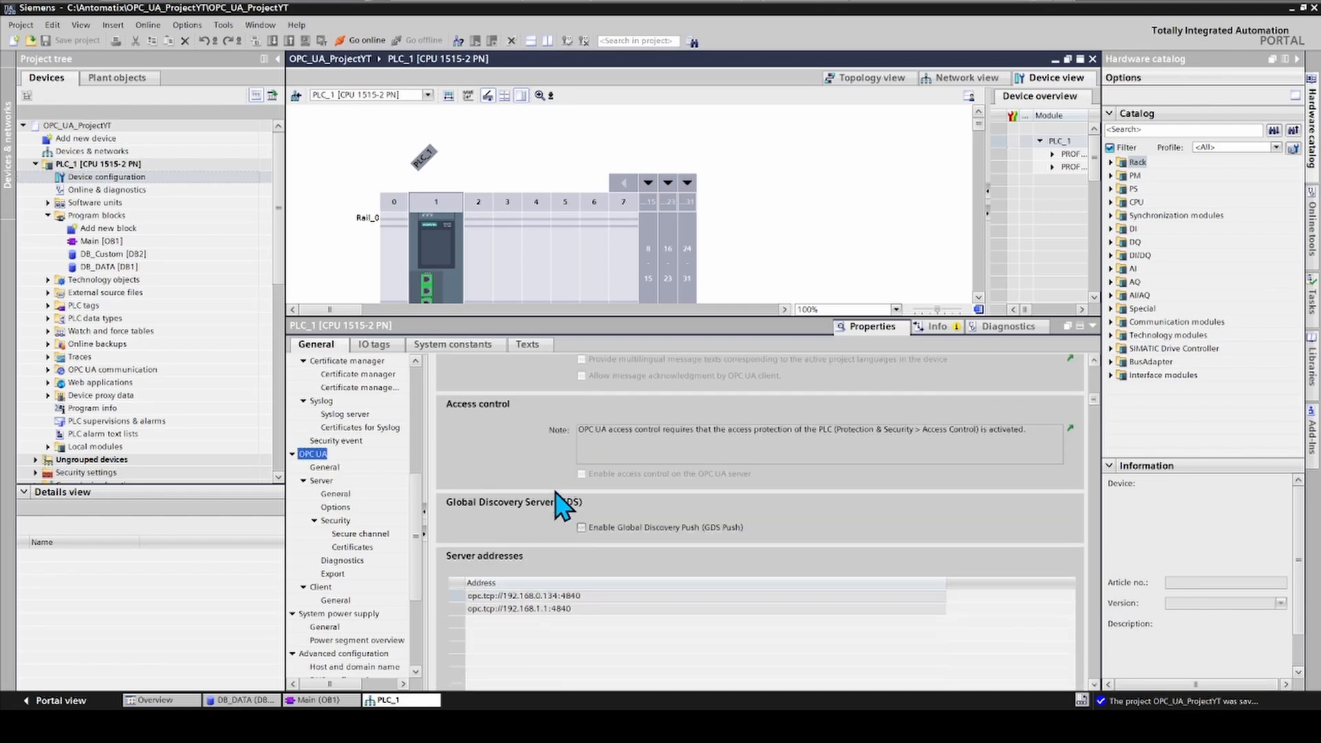
pyautogui.scroll(-2, 561, 505)
pyautogui.doubleClick(563, 526)
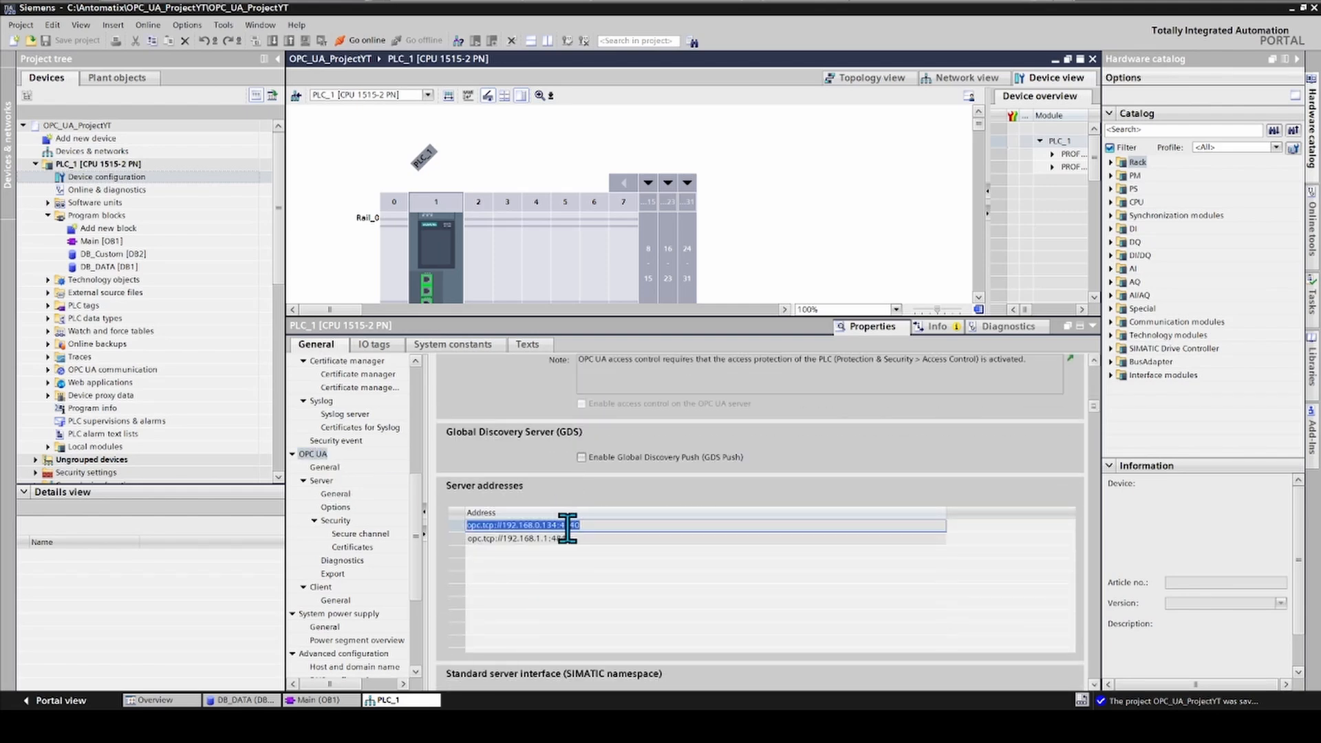
pyautogui.rightClick(567, 526)
pyautogui.click(604, 548)
pyautogui.click(547, 569)
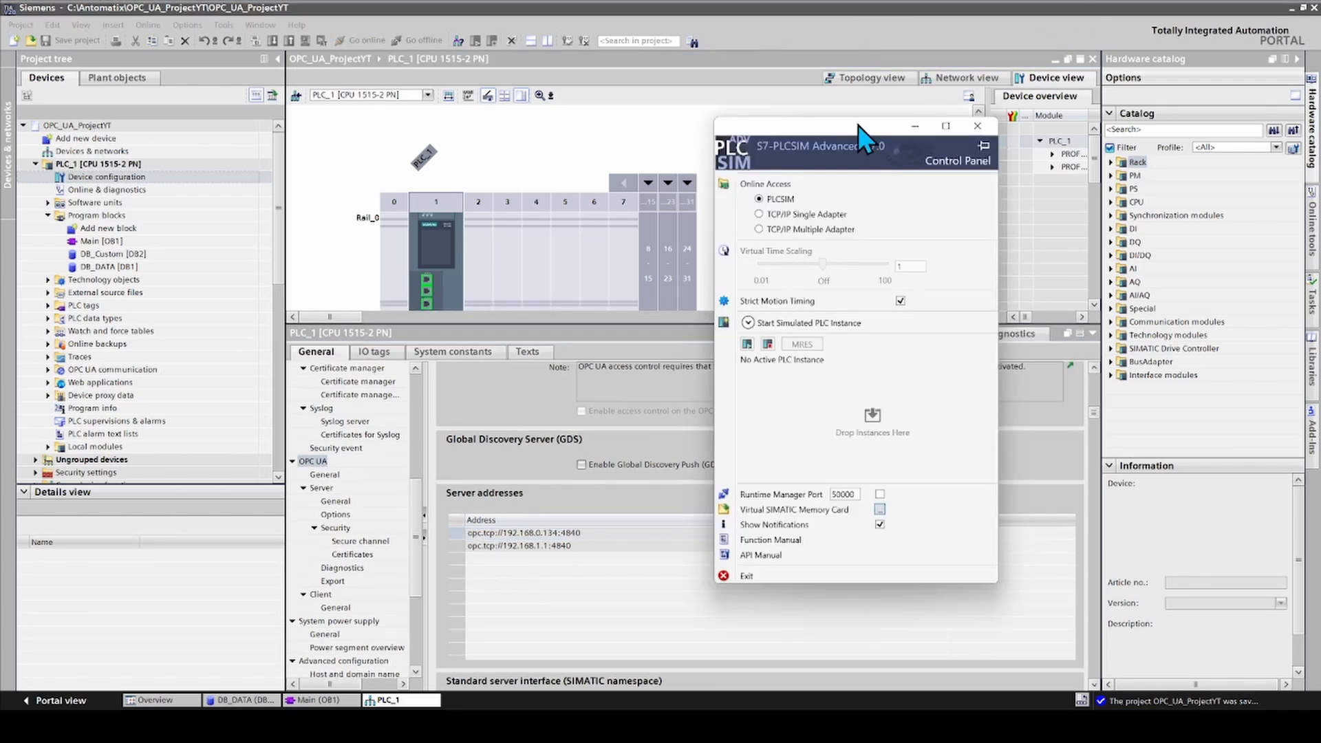
# Step: In S7-PLCSIM Advanced, set online access to TCP/IP Single Adapter and start the simulated PLC instance LocalS7-1500_2
pyautogui.moveTo(858, 125); pyautogui.dragTo(902, 122)
pyautogui.click(829, 212)
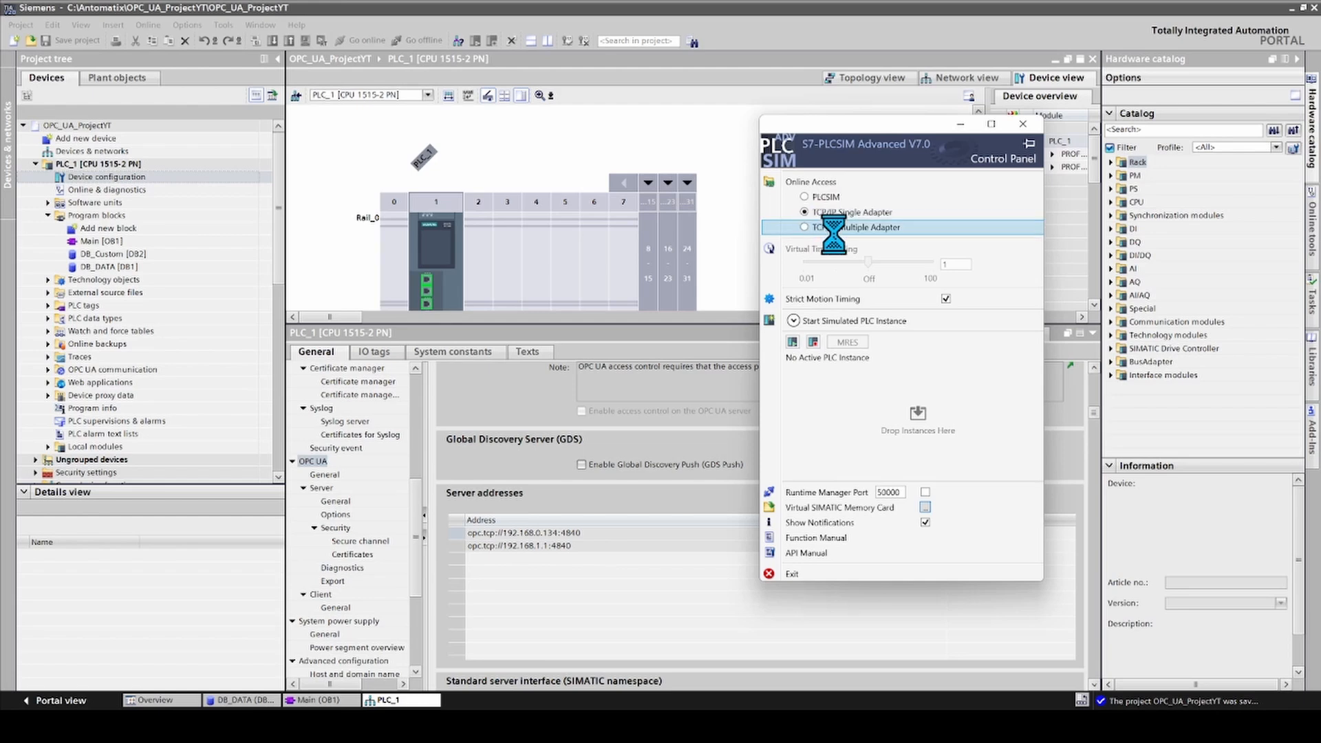
pyautogui.click(793, 335)
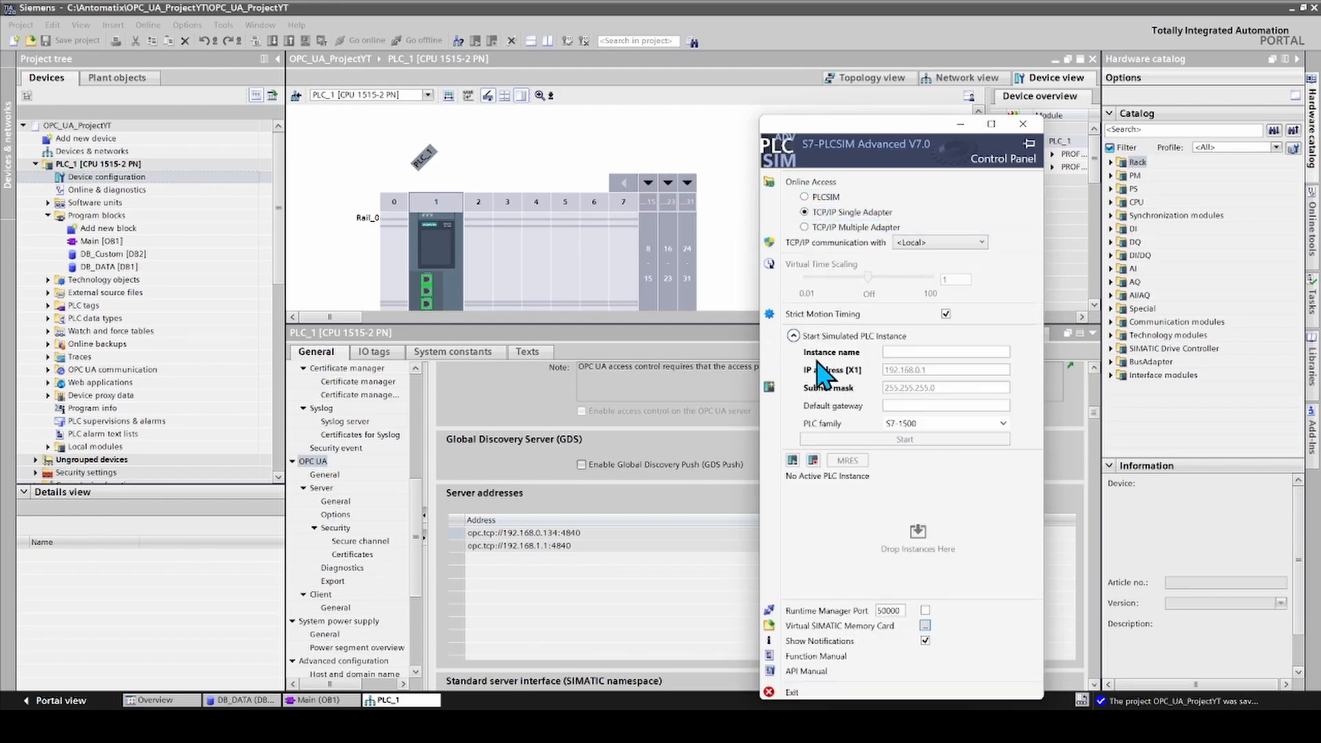
pyautogui.write('s')
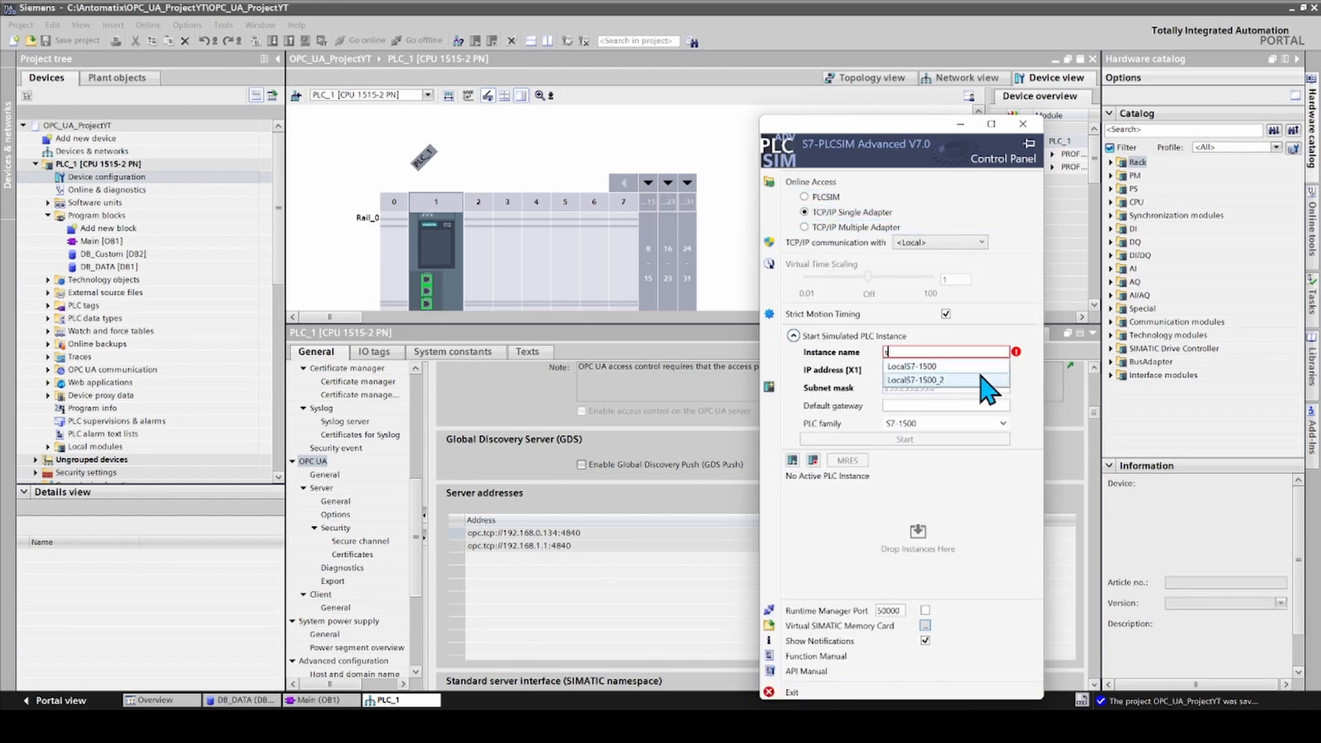
pyautogui.click(953, 384)
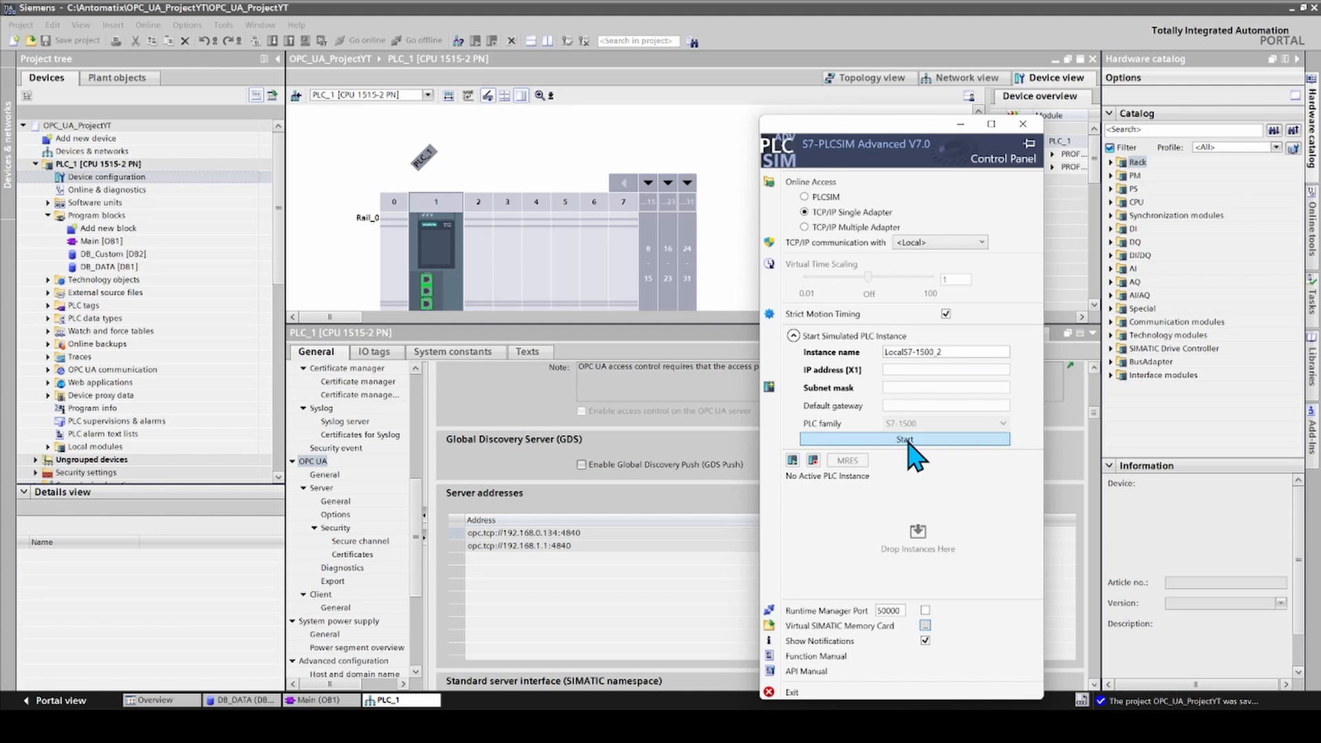
pyautogui.click(916, 441)
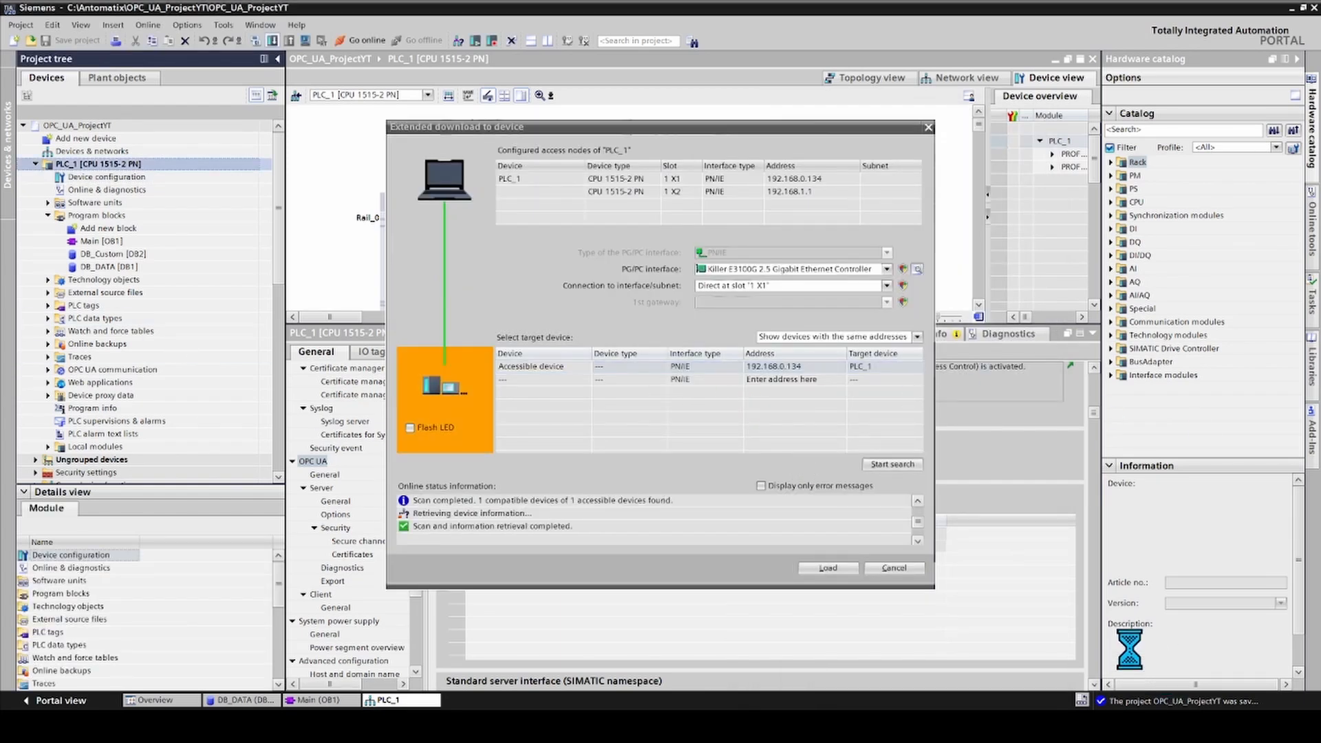
# Step: Download PLC_1 to the target device at 192.168.0.134, choosing Re-initialize for the data blocks
pyautogui.click(828, 568)
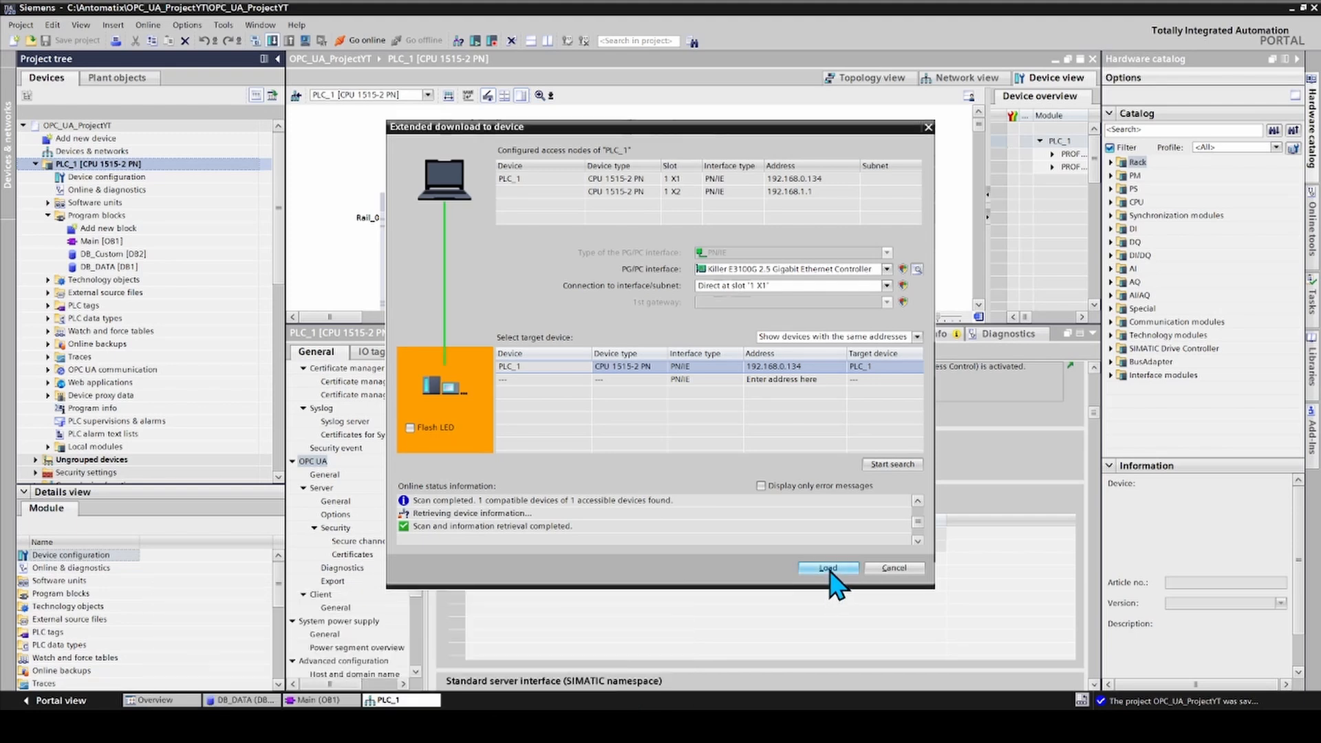
pyautogui.click(828, 569)
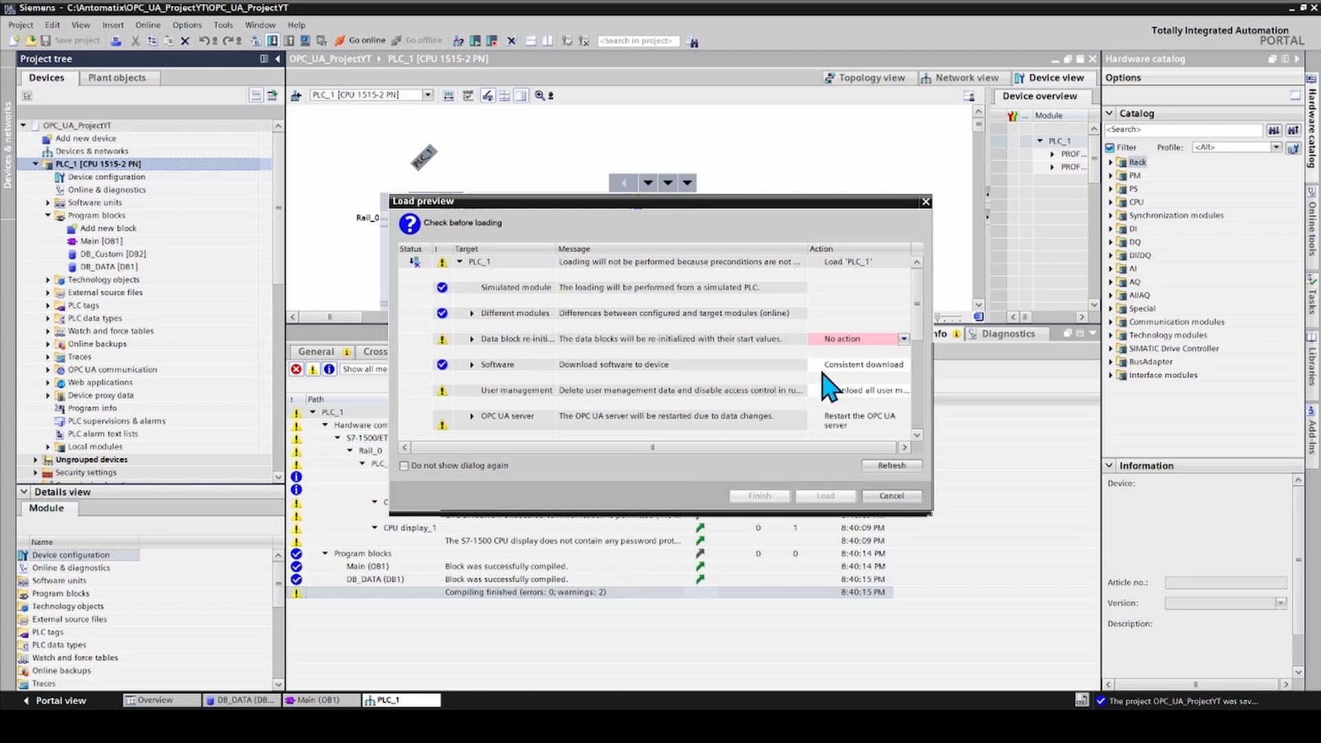
pyautogui.click(891, 342)
pyautogui.click(881, 358)
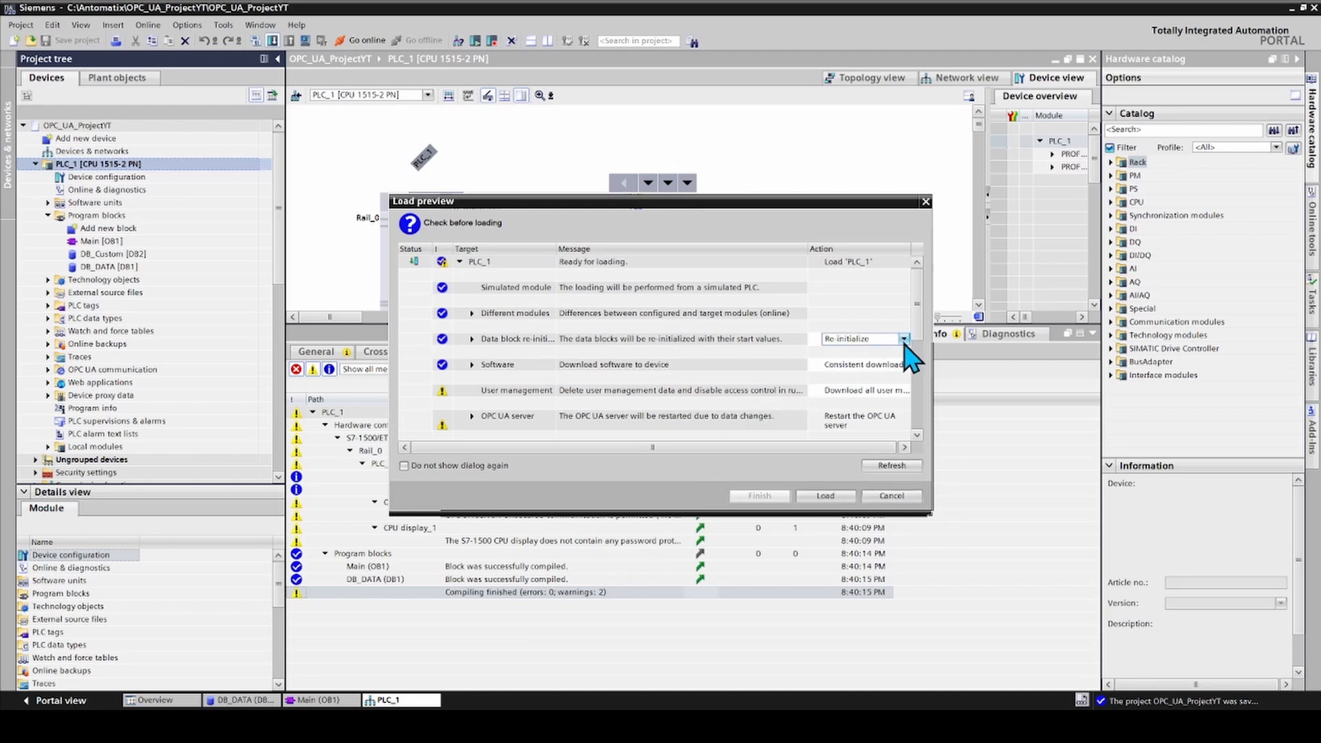
pyautogui.moveTo(920, 342); pyautogui.dragTo(918, 368)
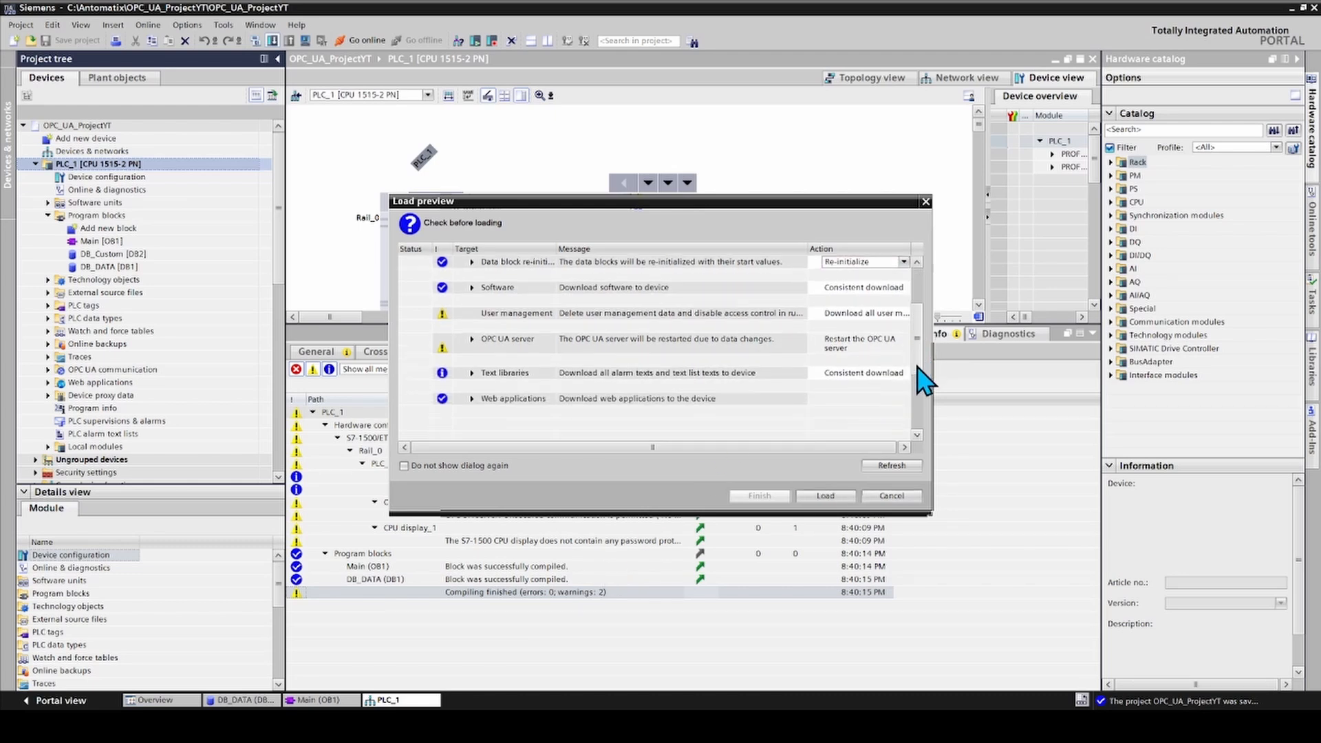
pyautogui.click(828, 497)
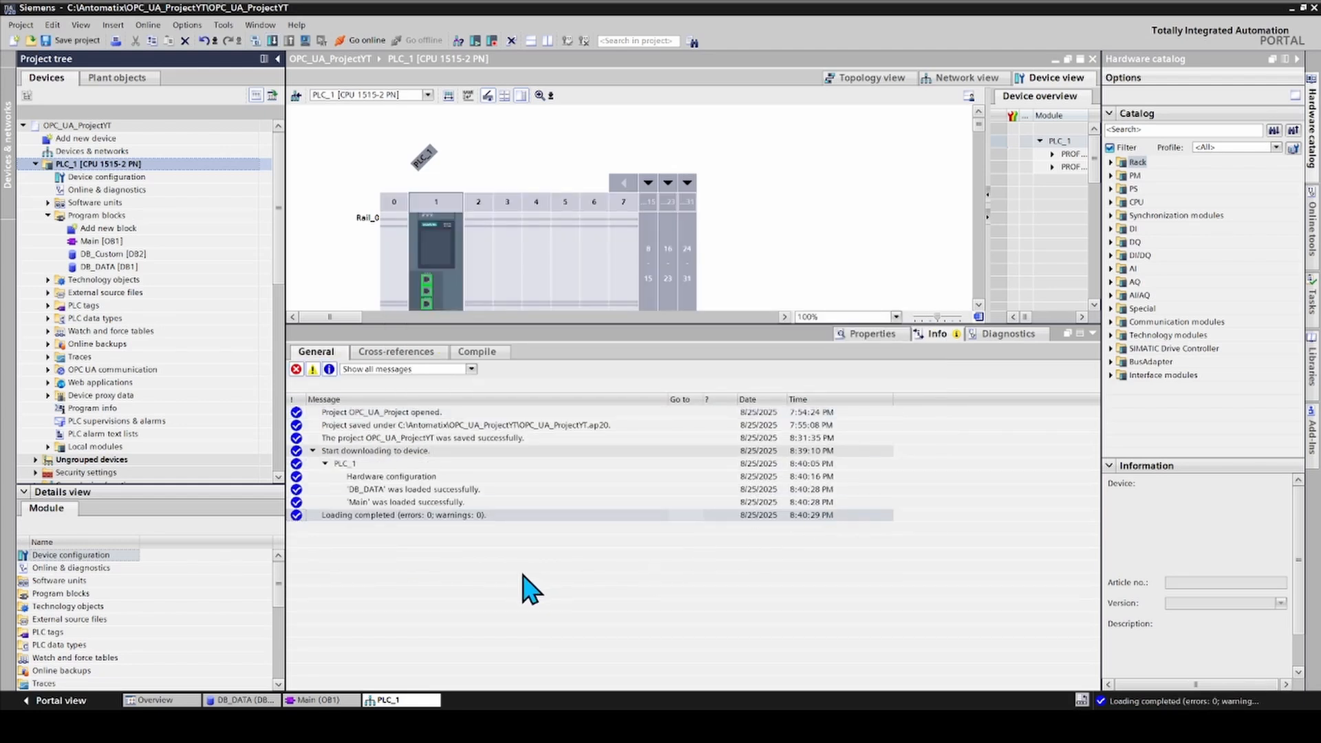
# Step: Check the LocalS7-1500_2 instance in S7-PLCSIM Advanced, and return to TIA Portal with PLC_1 selected in the project tree
pyautogui.click(1143, 727)
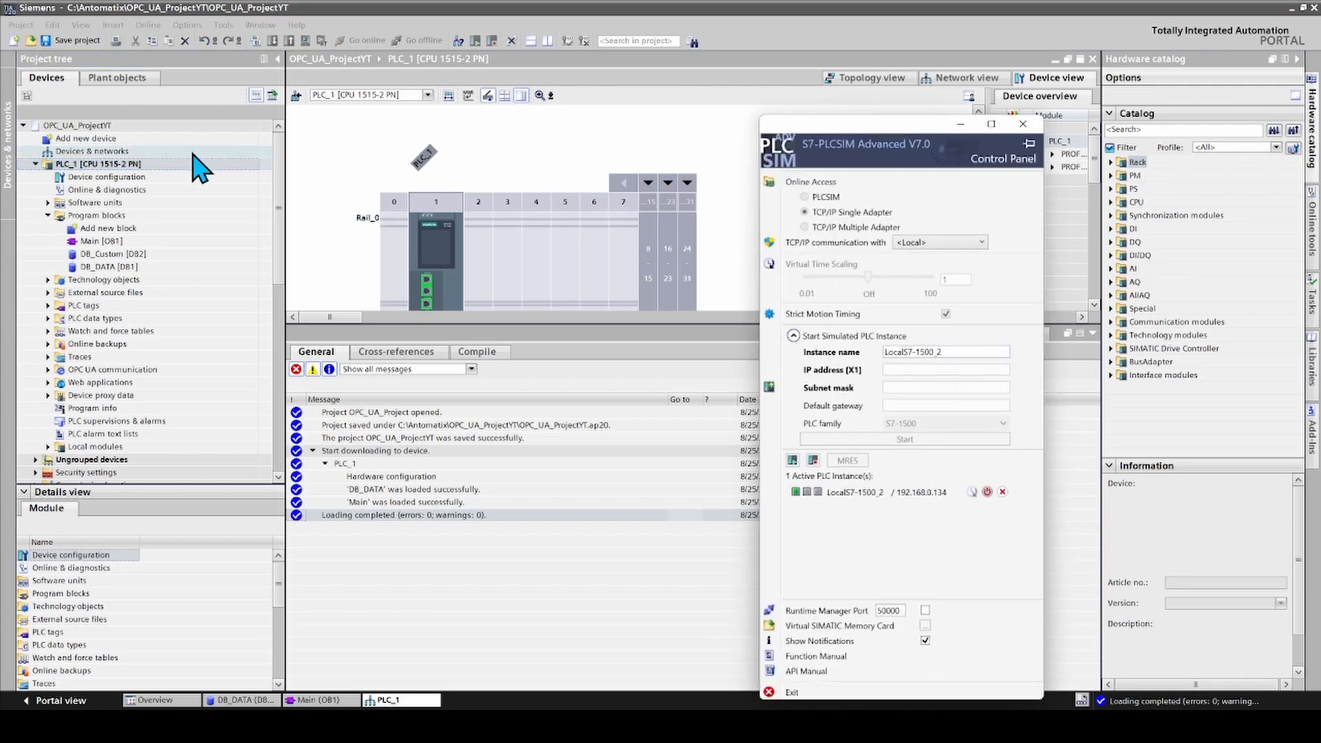
pyautogui.click(127, 177)
pyautogui.click(103, 164)
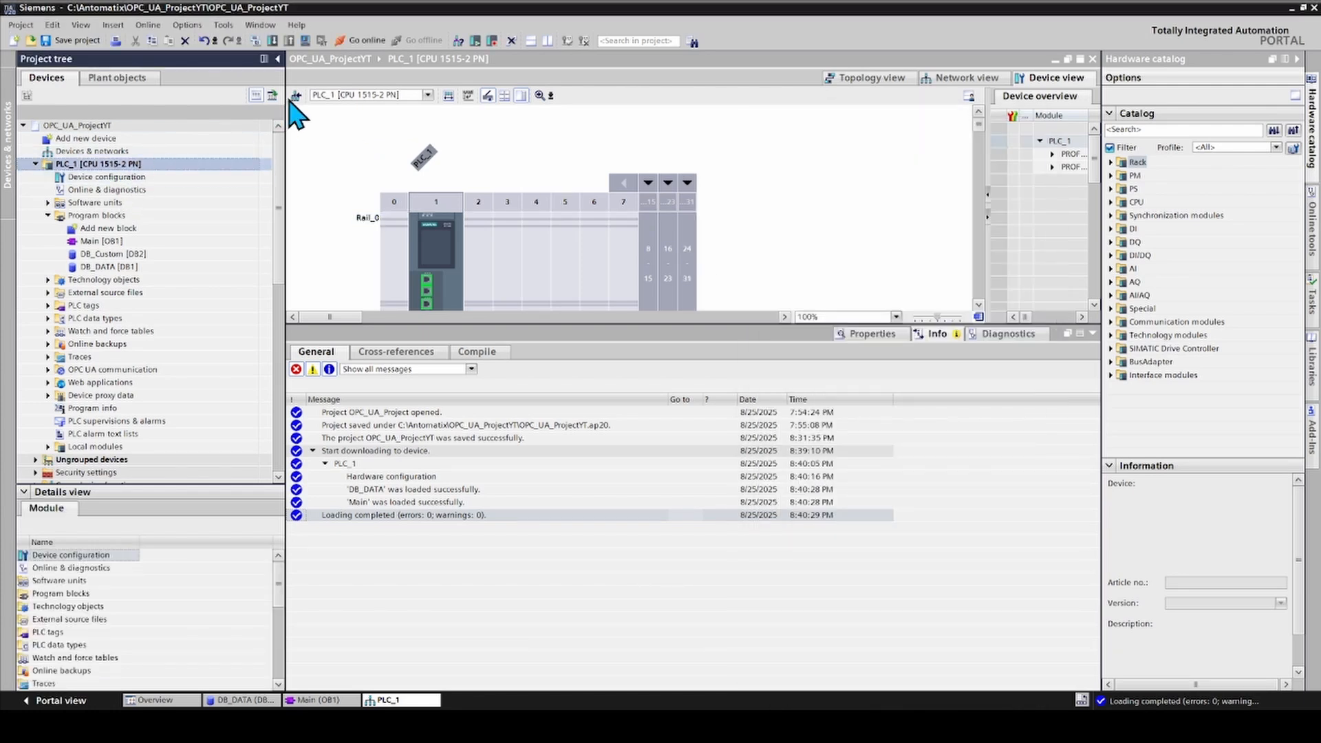
# Step: Go online with PLC_1 and open the DB_DATA data block
pyautogui.click(361, 40)
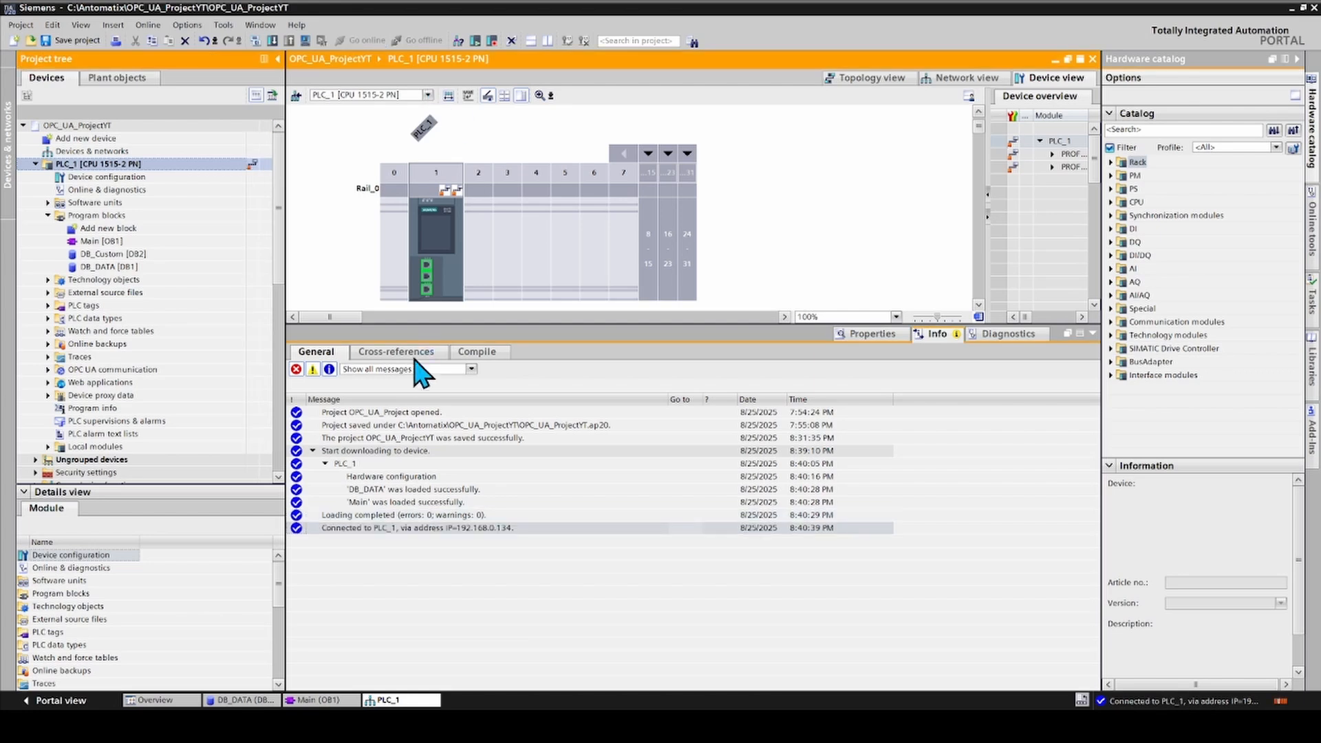
pyautogui.doubleClick(110, 266)
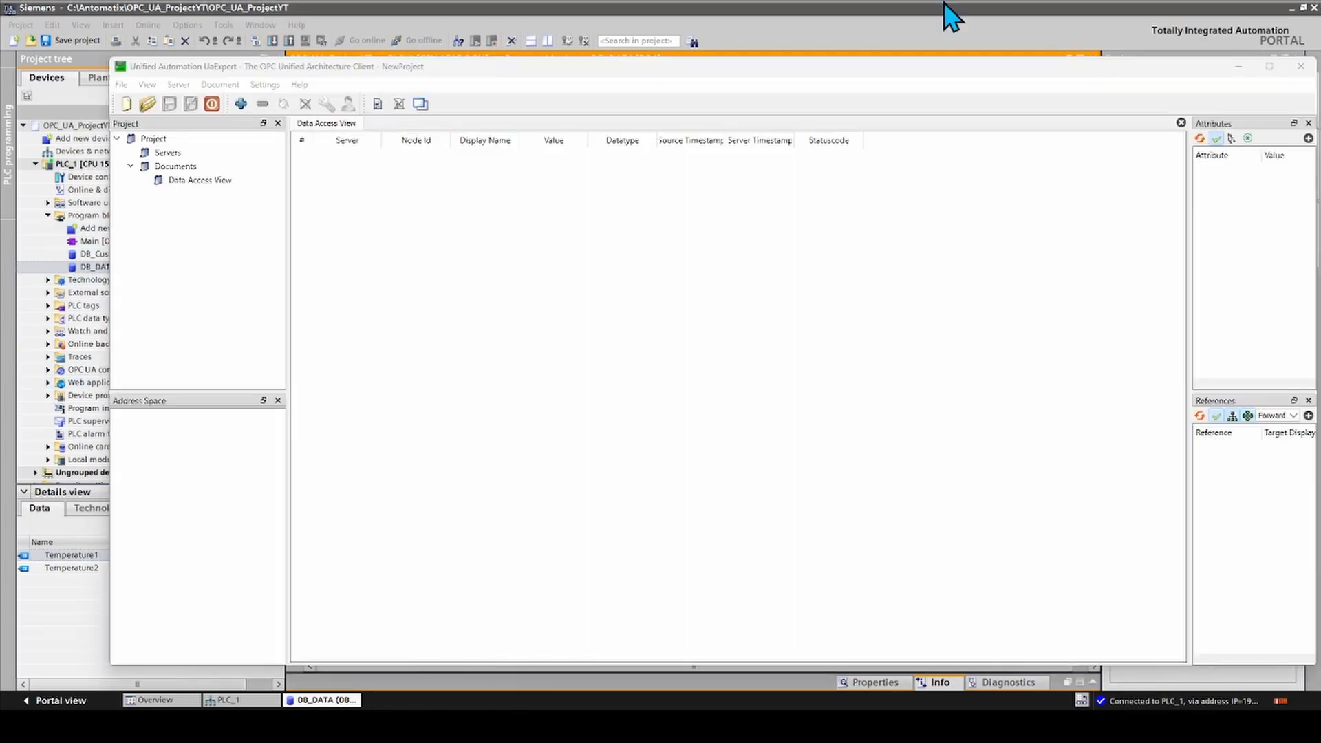
# Step: Switch to UaExpert, start adding a server, and remove the existing custom discovery entry for opc.tcp://192.168.0.134:4840
pyautogui.click(178, 84)
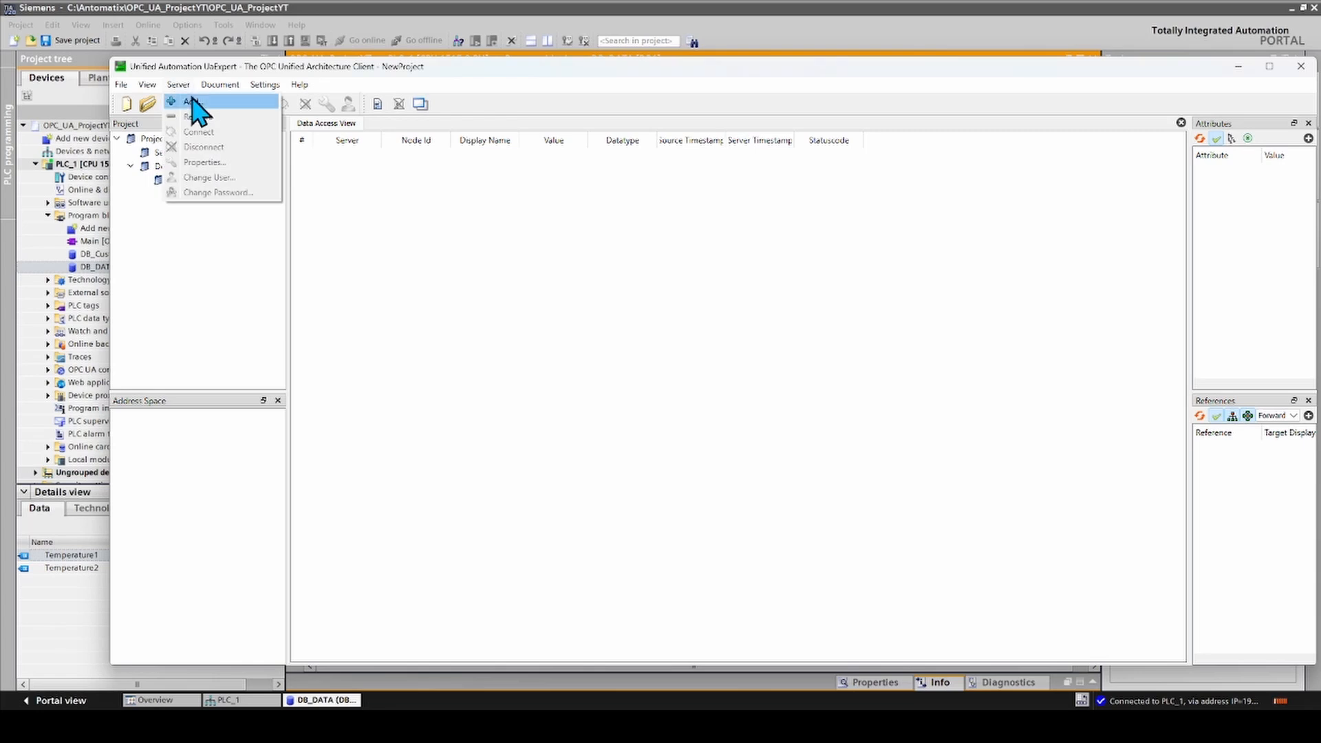
pyautogui.click(193, 104)
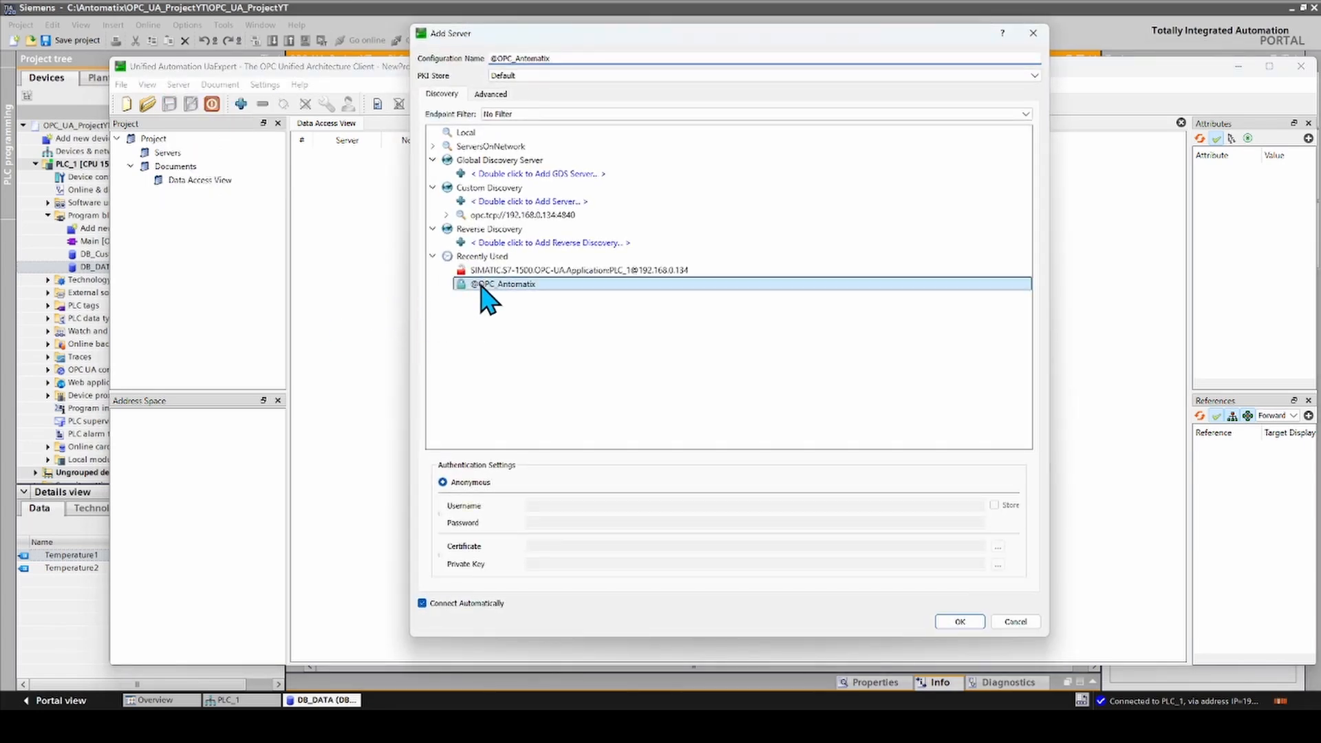
pyautogui.click(433, 256)
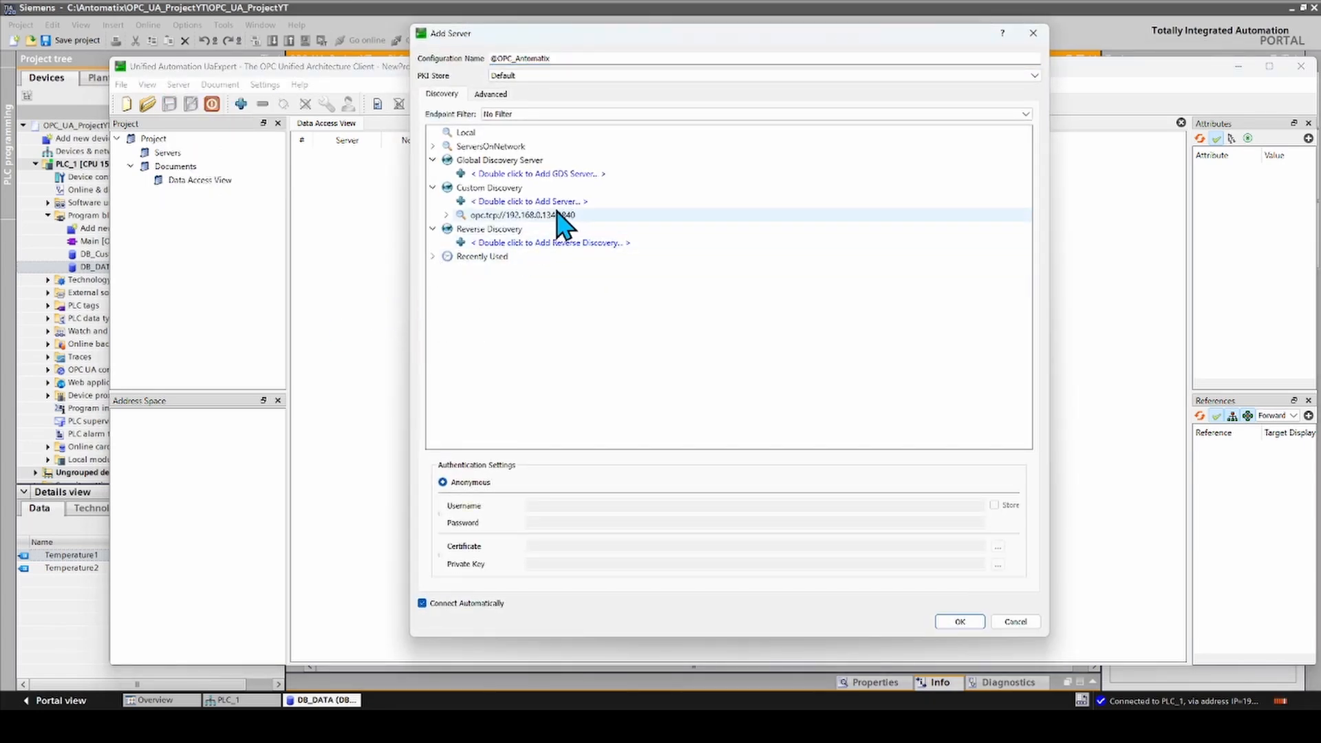
pyautogui.click(529, 220)
pyautogui.rightClick(534, 217)
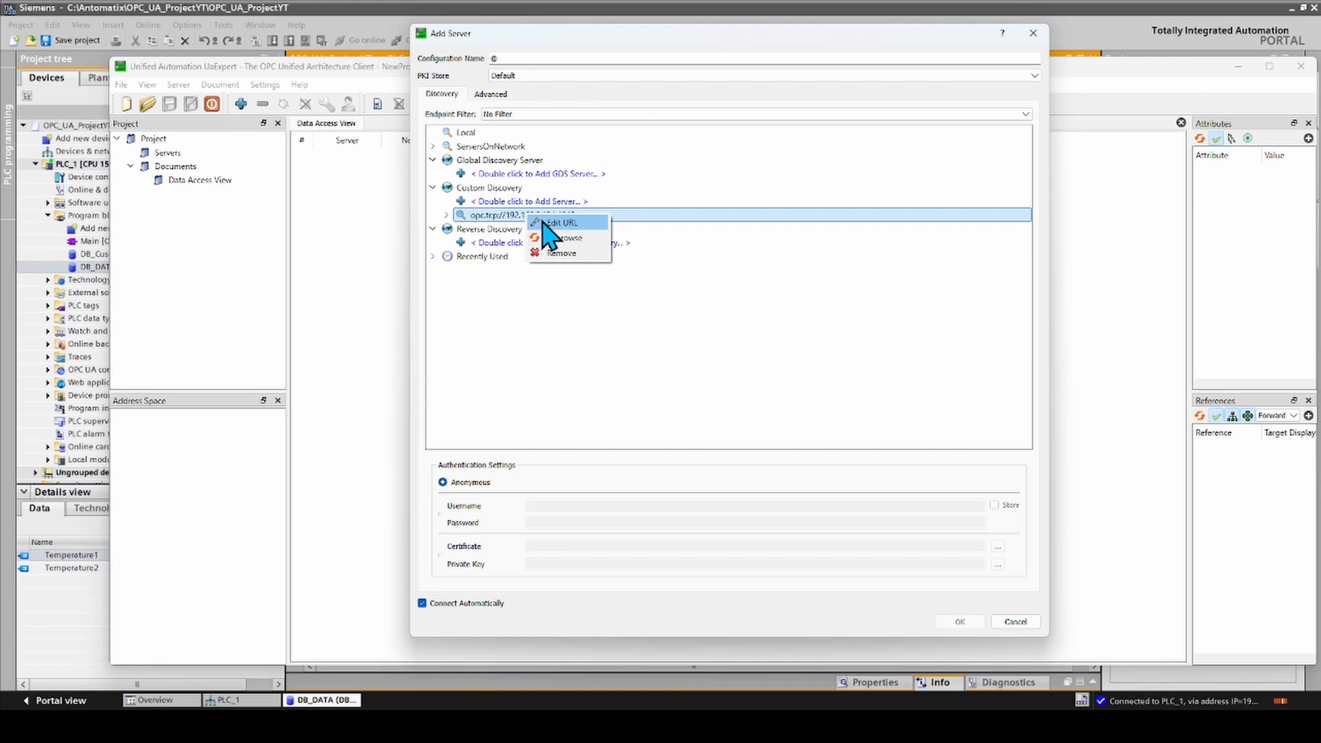
pyautogui.click(579, 265)
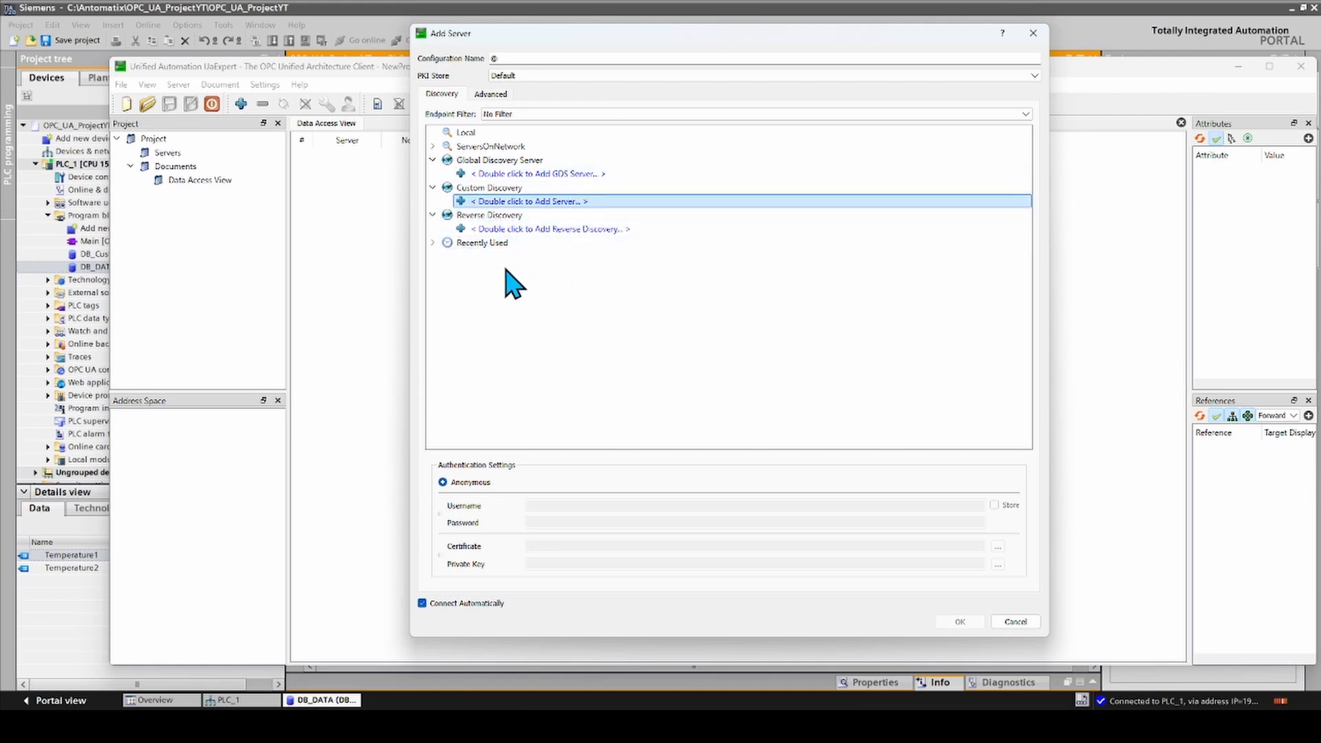
# Step: Add opc.tcp://192.168.0.134:4840 as a custom discovery server and expand it to find the PLC_1 application
pyautogui.doubleClick(500, 201)
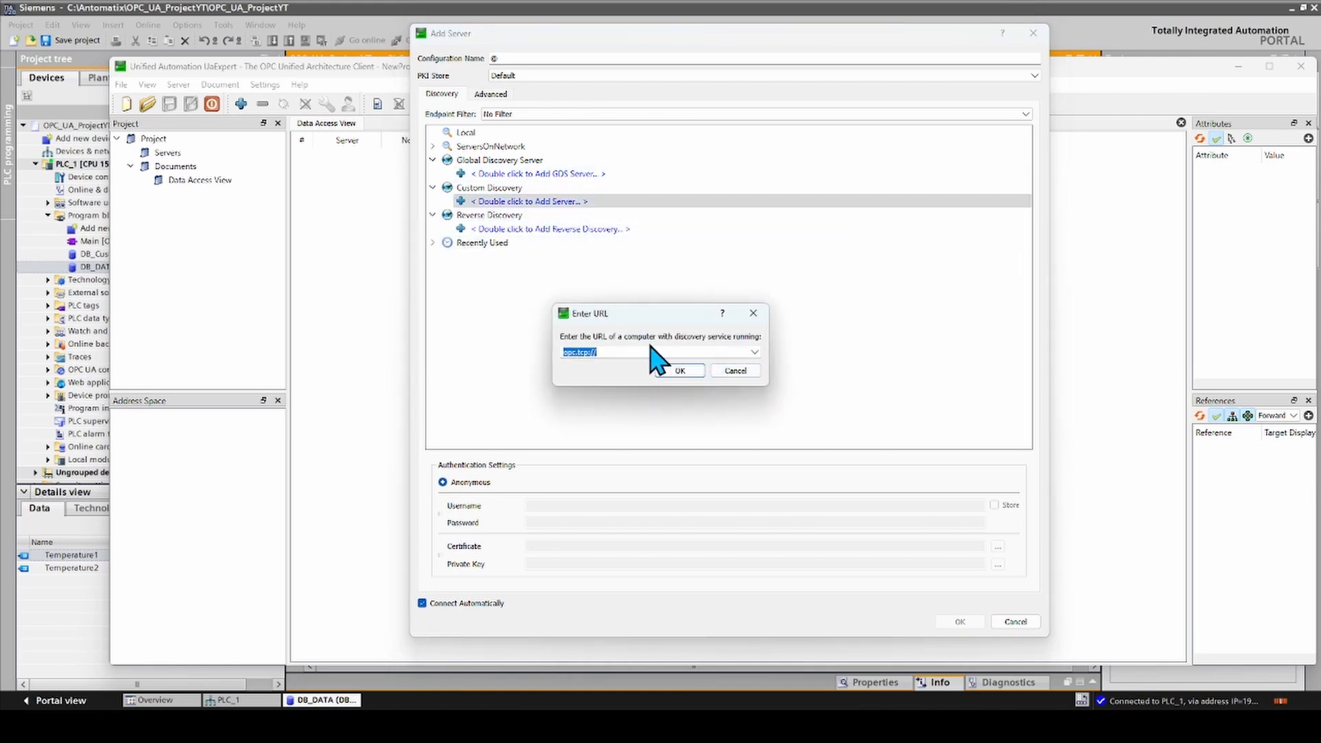
pyautogui.write('opc.tcp://192.168.0.134:4840')
pyautogui.click(678, 372)
pyautogui.doubleClick(543, 214)
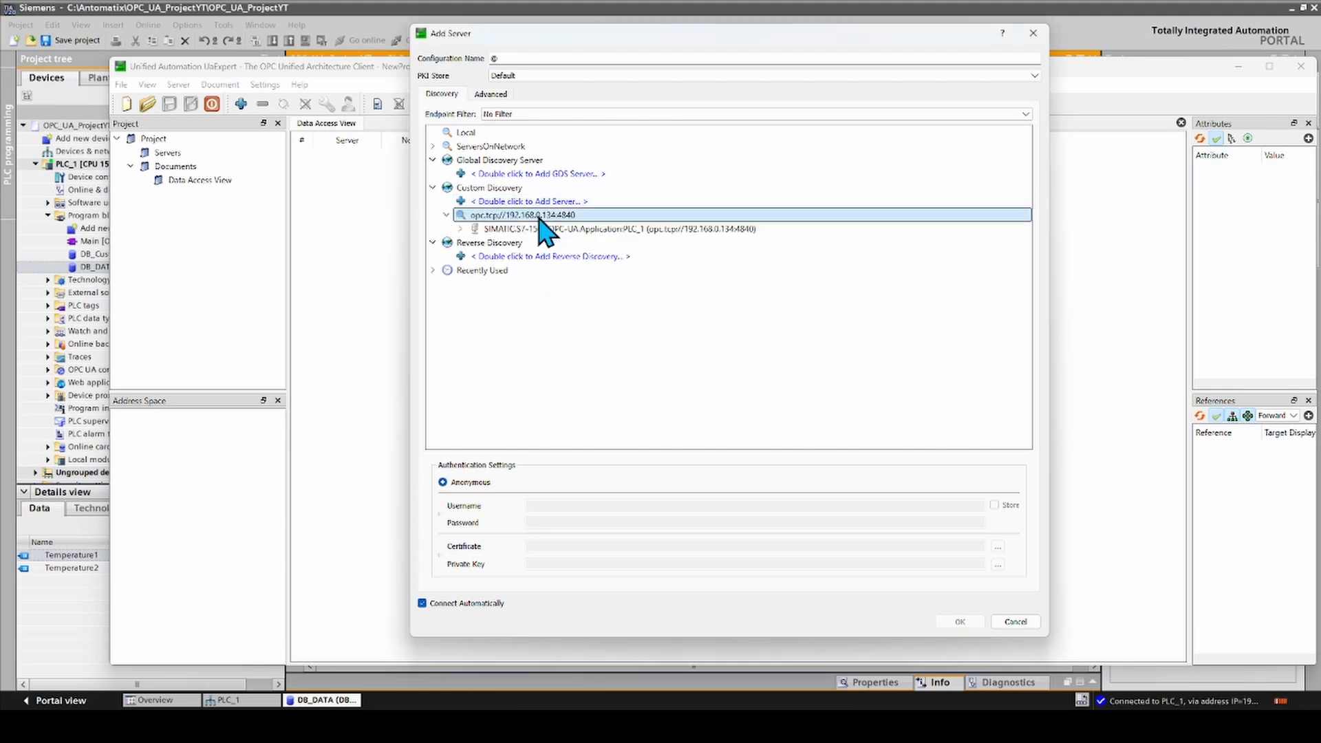
pyautogui.rightClick(525, 218)
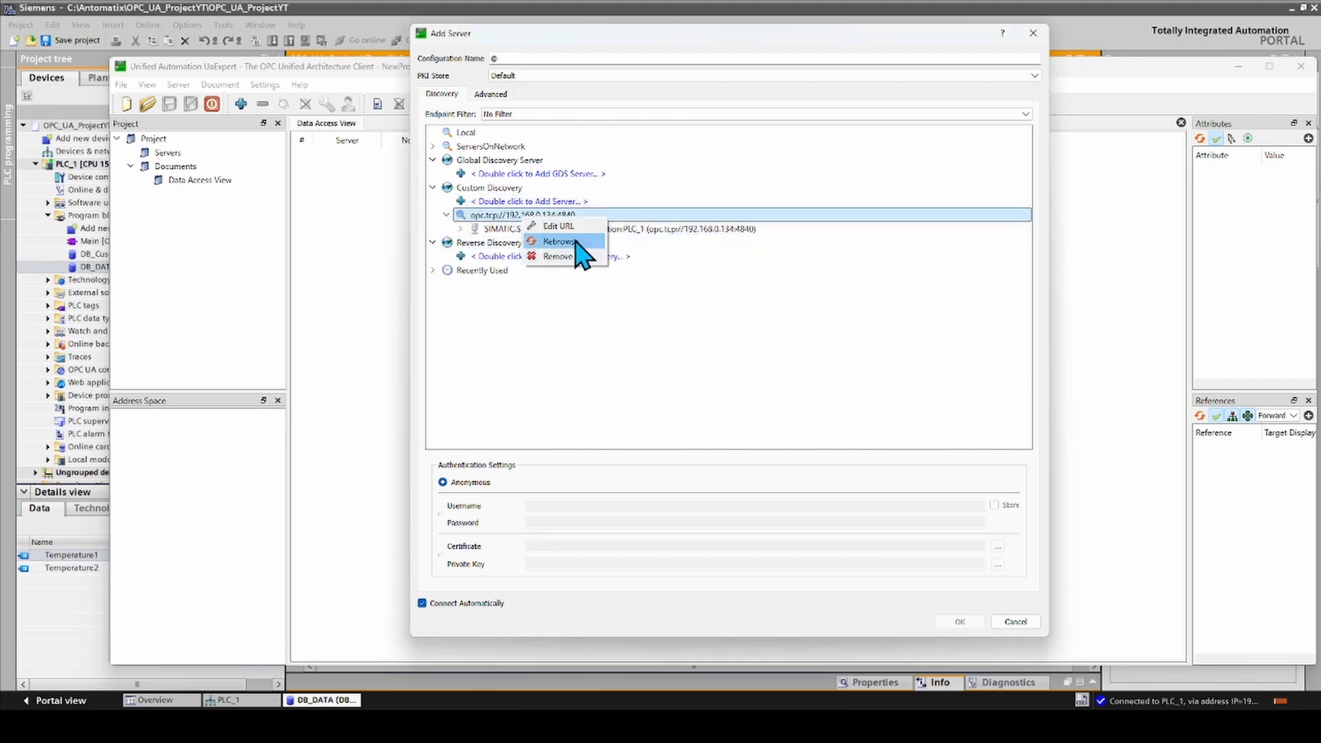
pyautogui.click(501, 276)
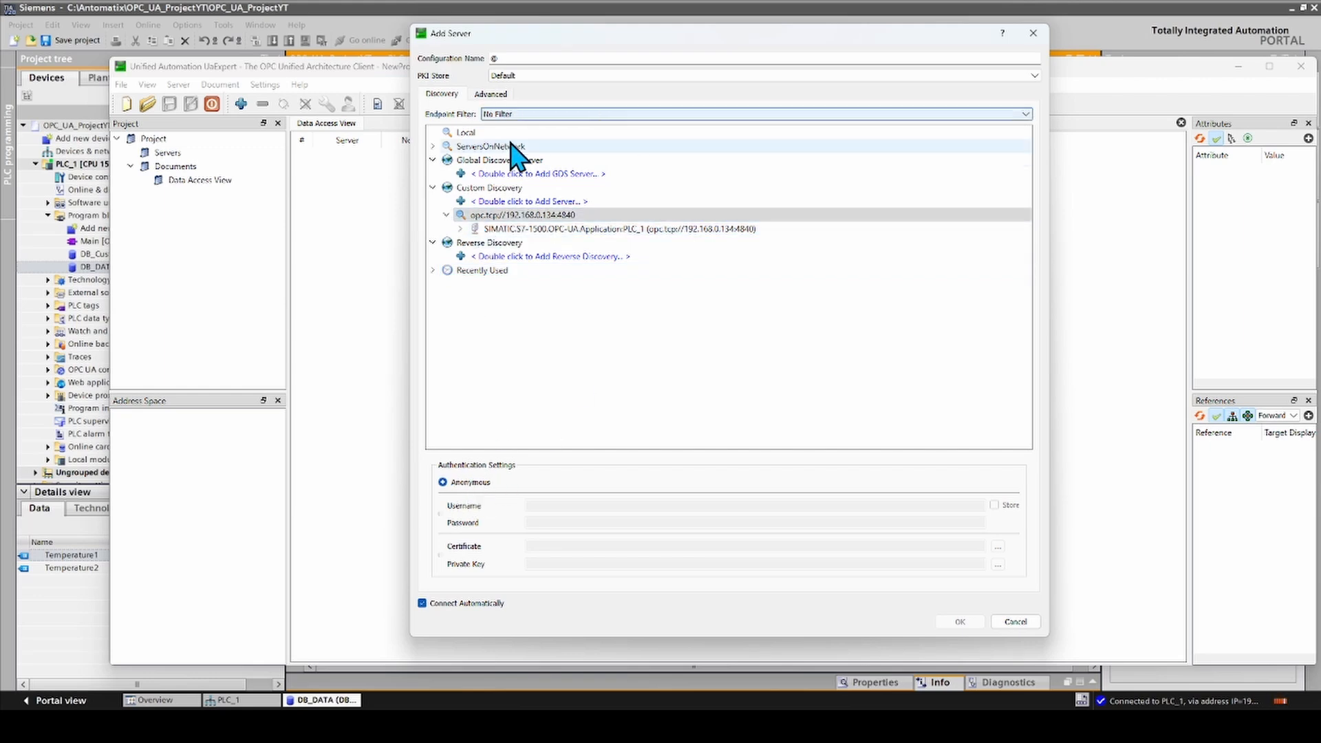
pyautogui.click(494, 95)
pyautogui.click(550, 191)
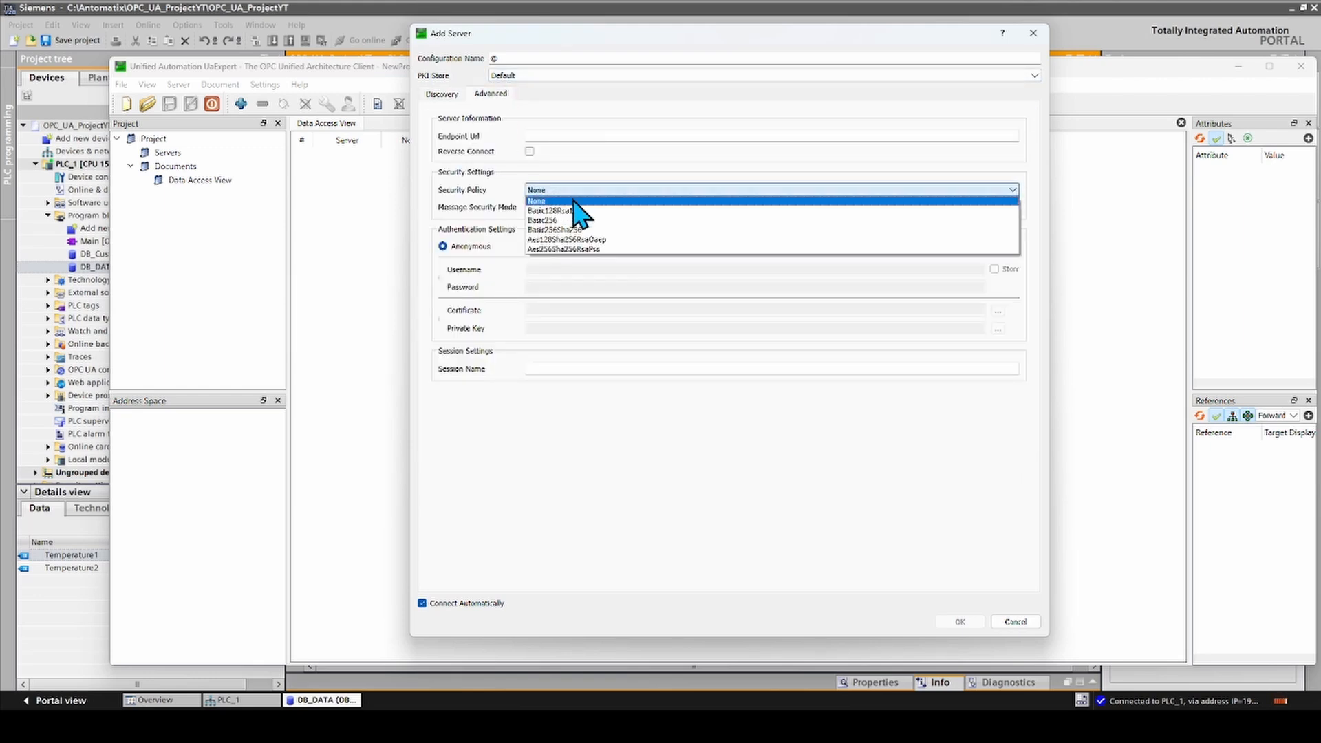
pyautogui.click(598, 231)
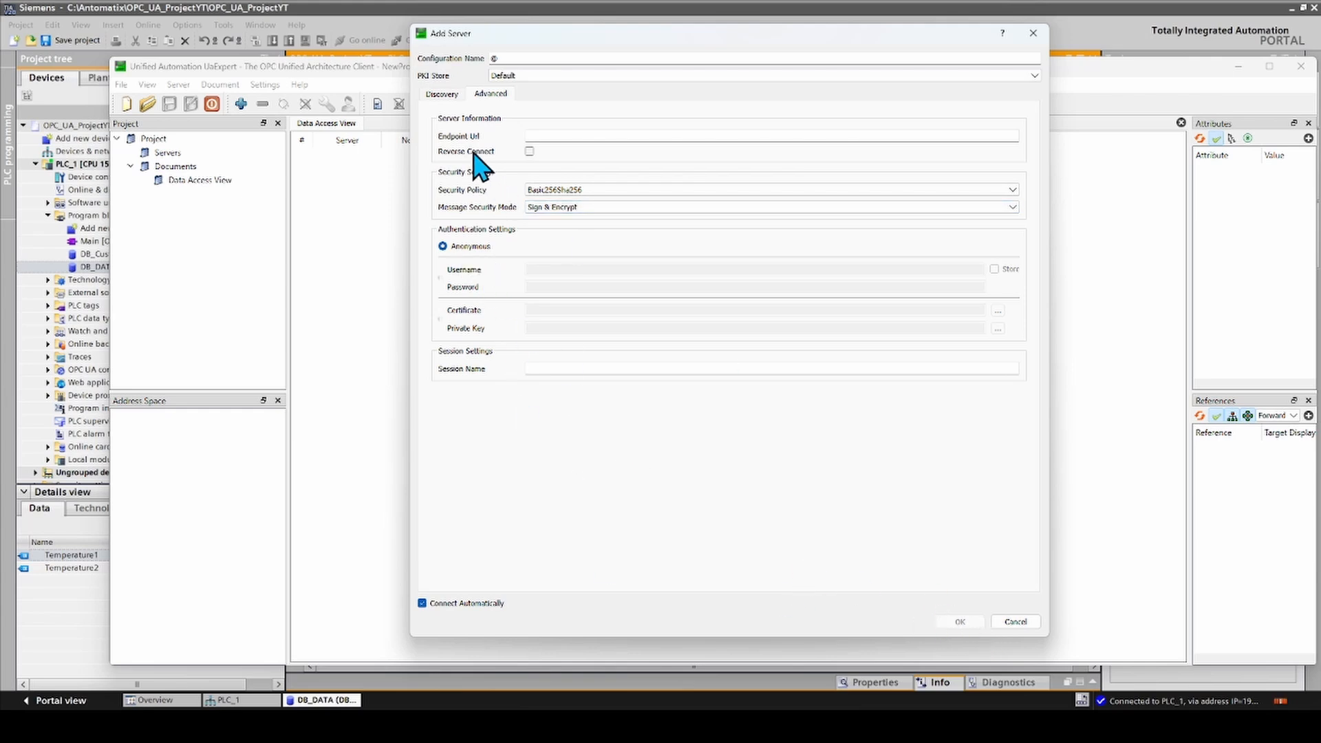
pyautogui.click(444, 95)
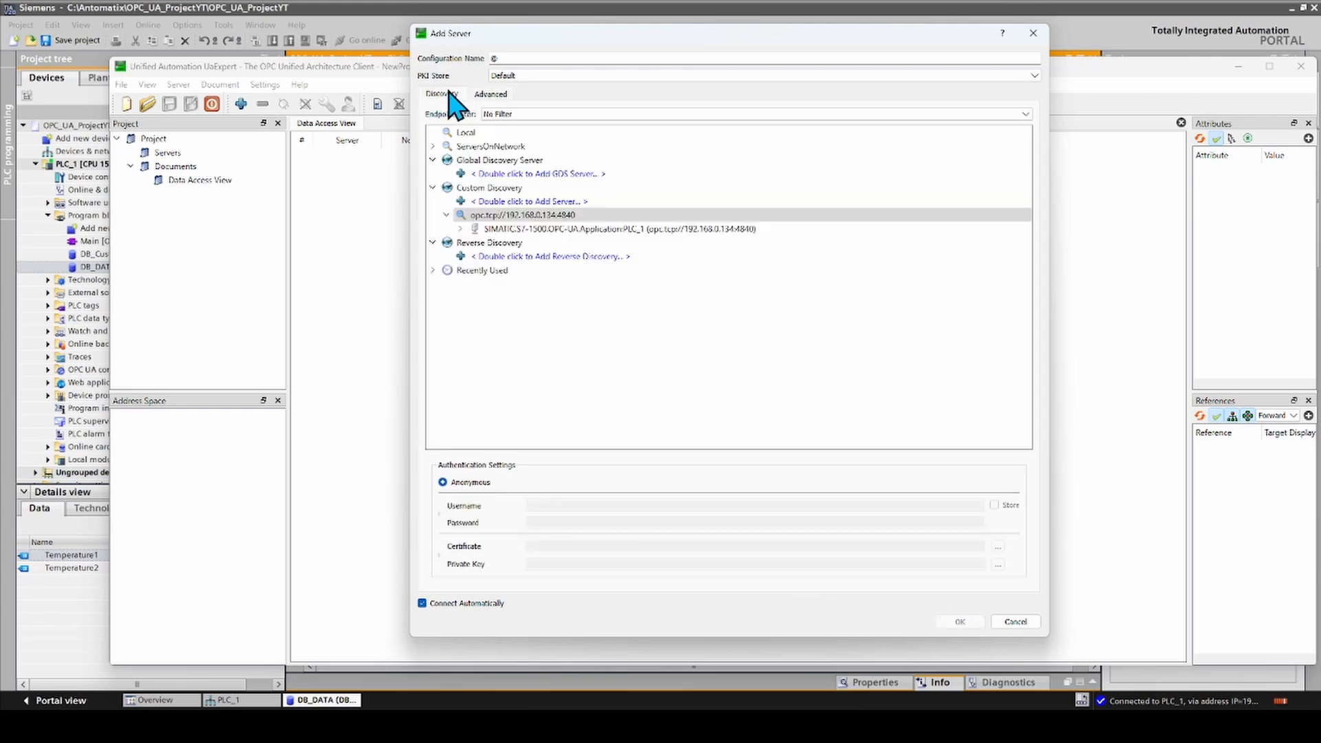
pyautogui.click(509, 59)
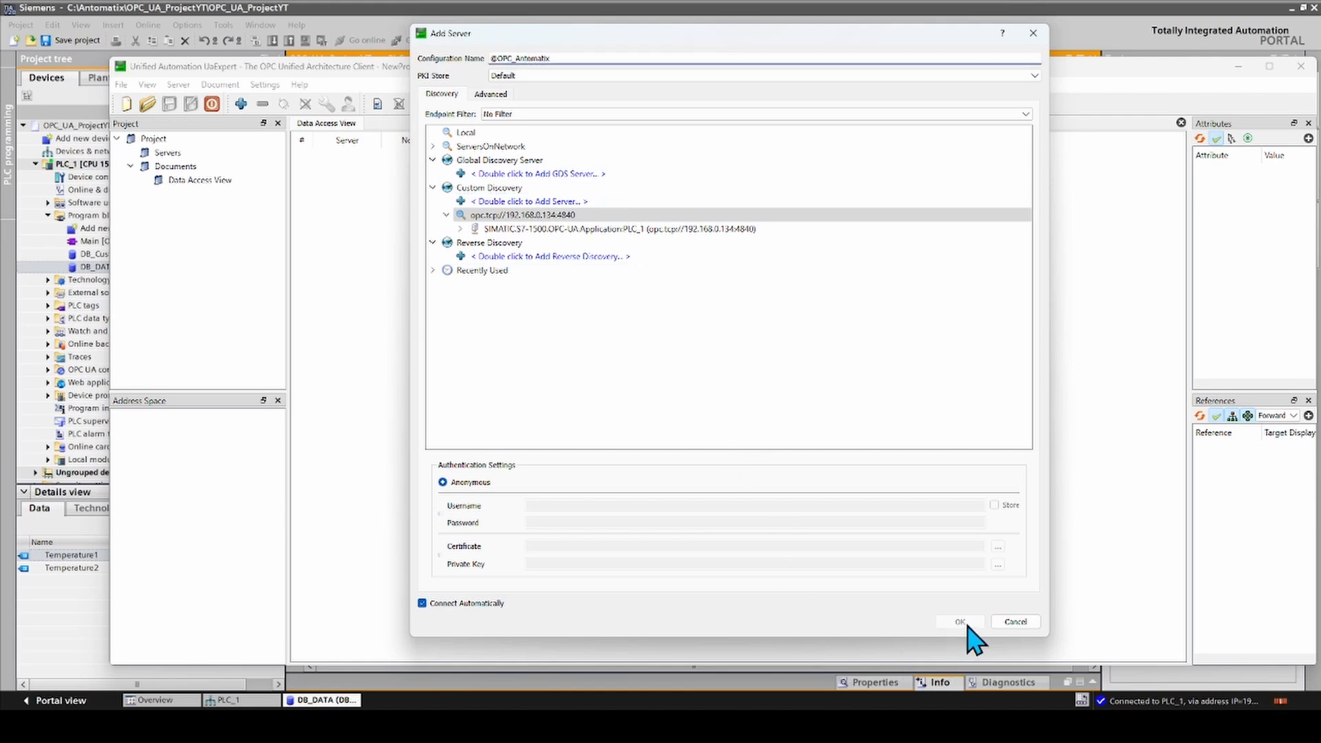
# Step: Add the PLC_1 server using its None - None endpoint with anonymous authentication, overwriting the recently used configuration of the same name
pyautogui.click(509, 228)
pyautogui.click(460, 229)
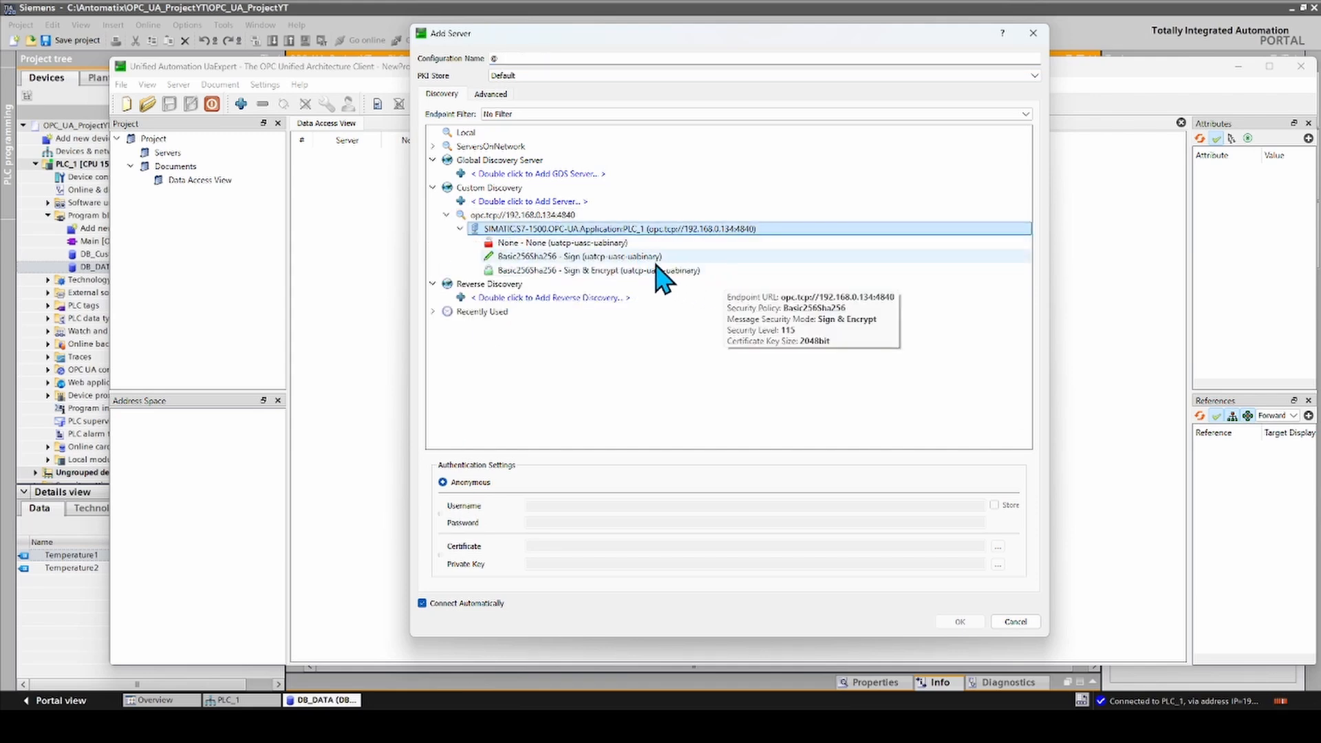
pyautogui.click(592, 244)
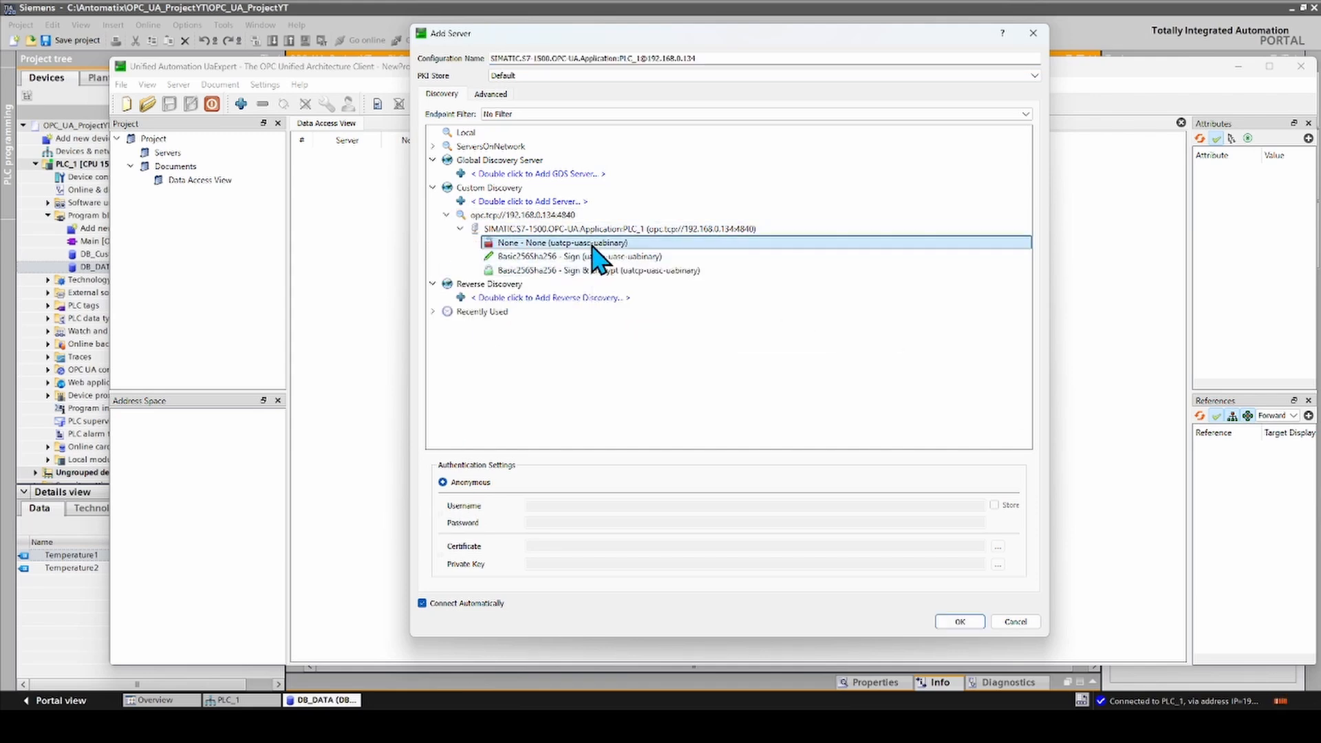
pyautogui.click(959, 623)
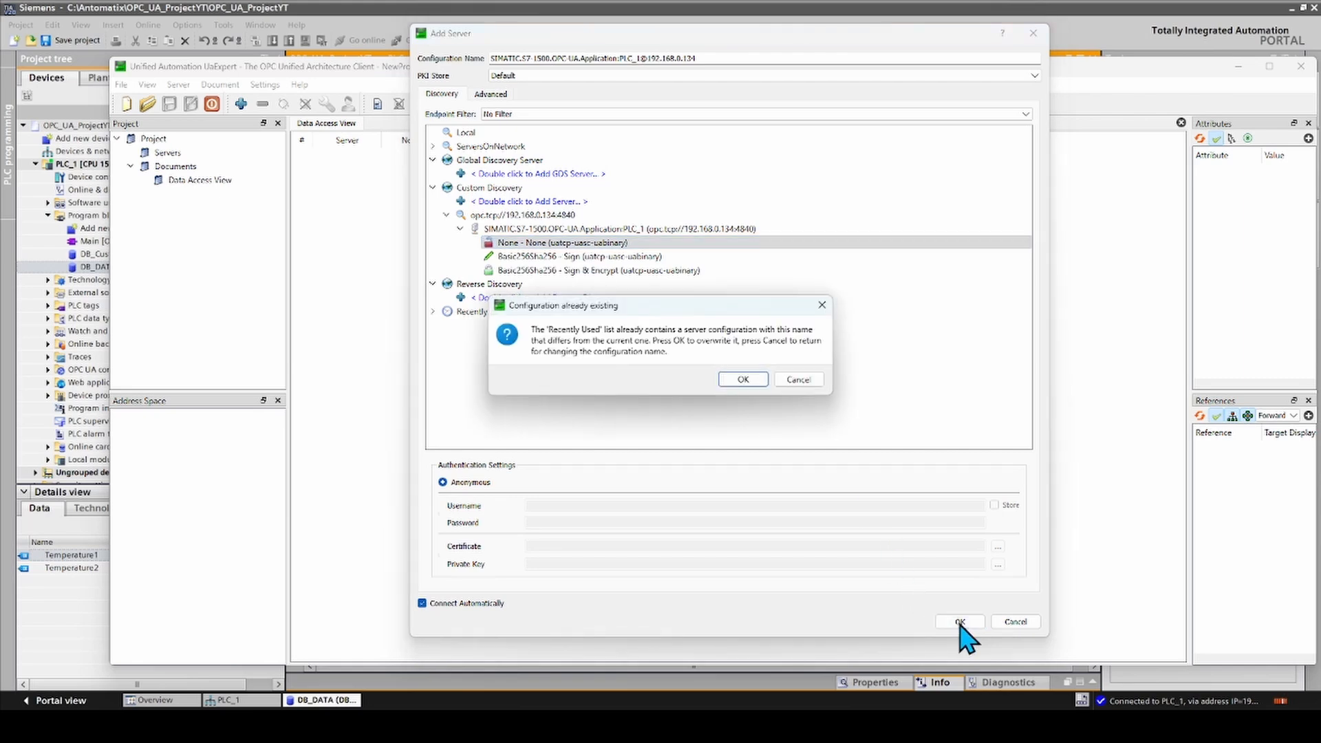
pyautogui.click(746, 379)
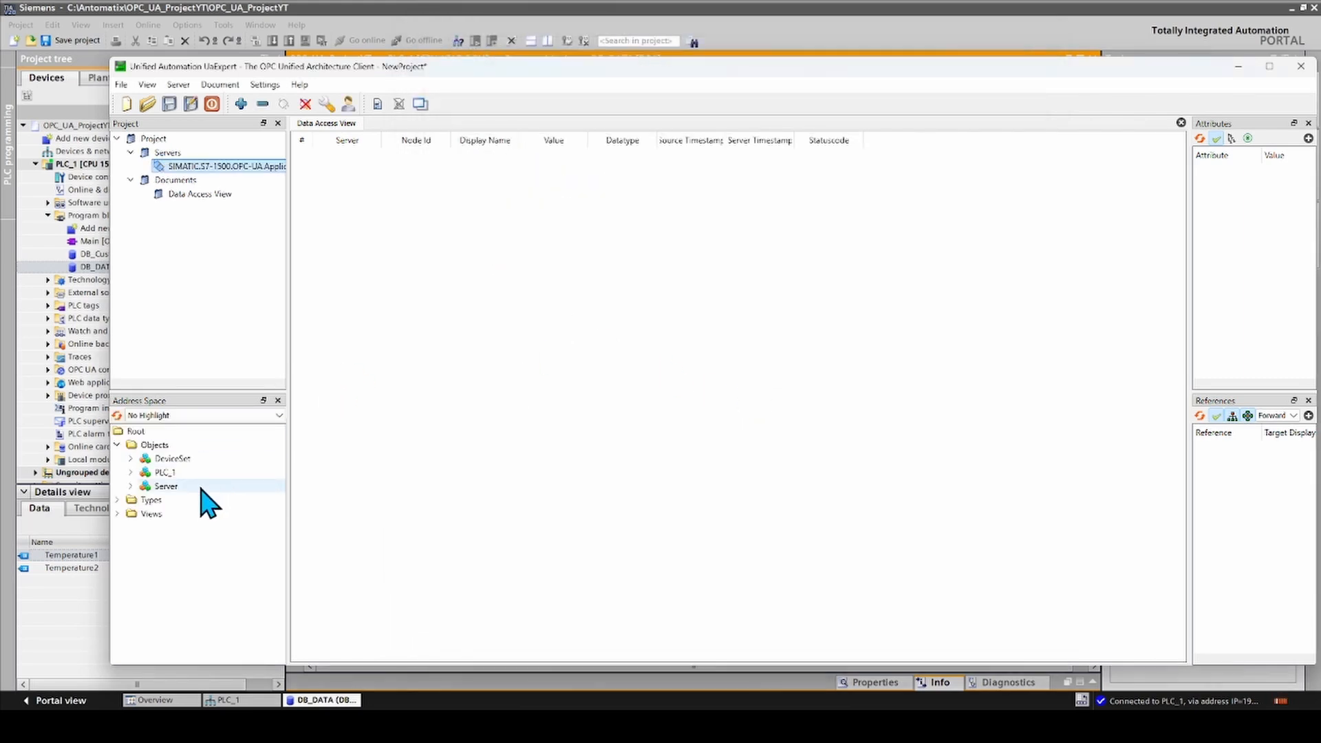
# Step: Browse PLC_1's address space and expand DataBlocksGlobal and DB_Custom to examine the exposed variables
pyautogui.click(131, 472)
pyautogui.scroll(-1, 135, 474)
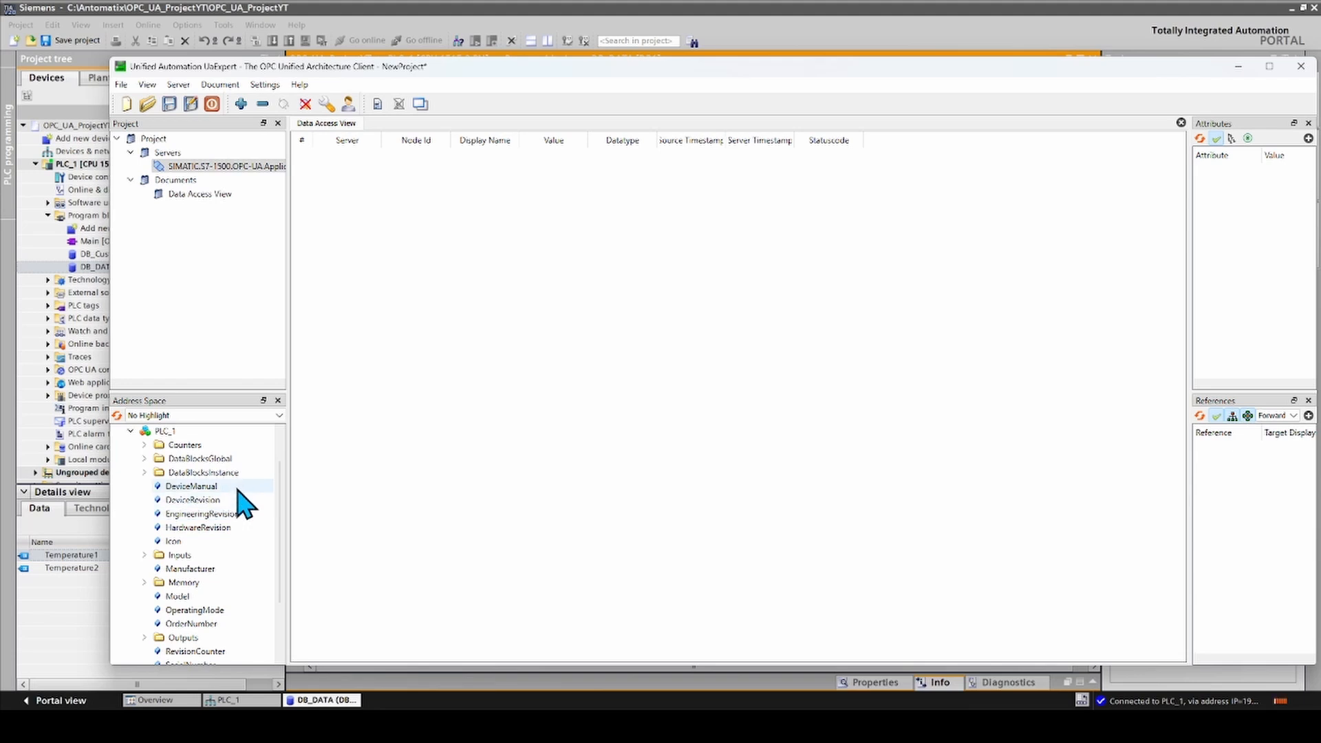
pyautogui.scroll(1, 240, 486)
pyautogui.scroll(-1, 237, 599)
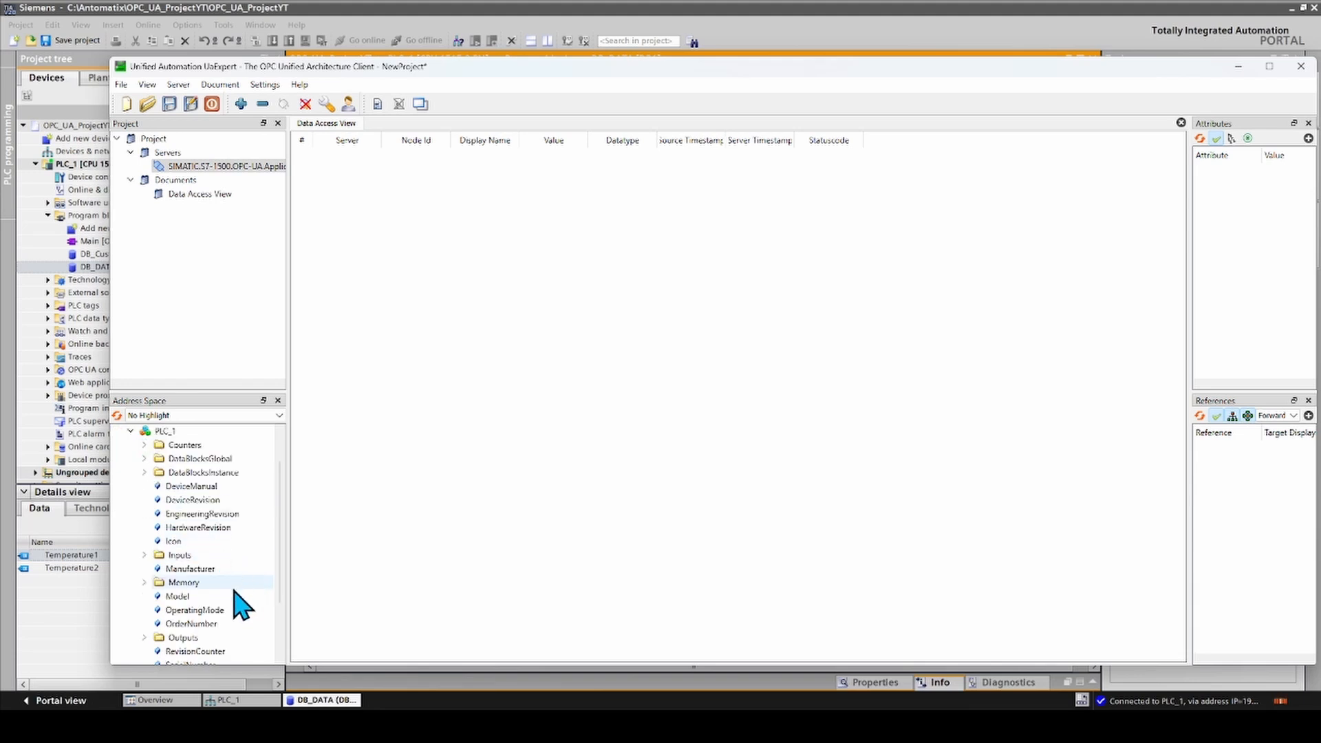
pyautogui.scroll(-2, 238, 599)
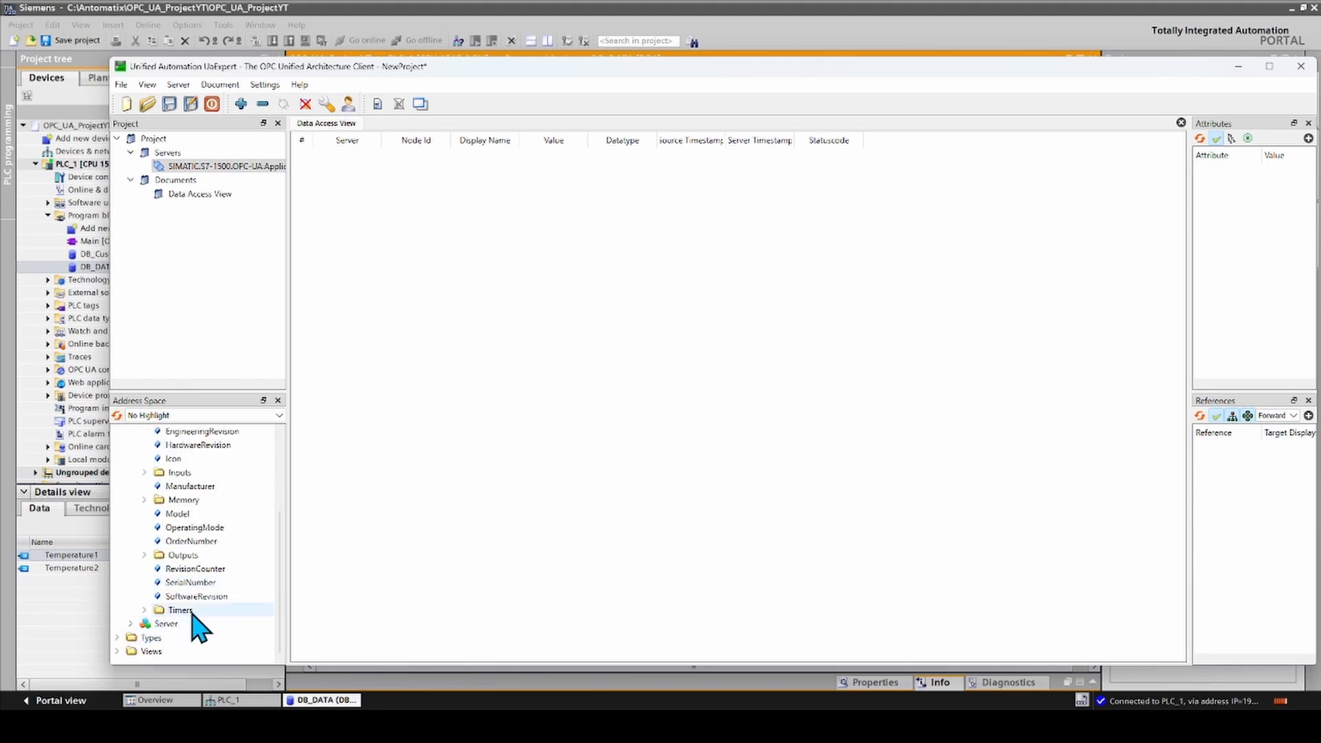
pyautogui.scroll(2, 196, 616)
pyautogui.click(144, 459)
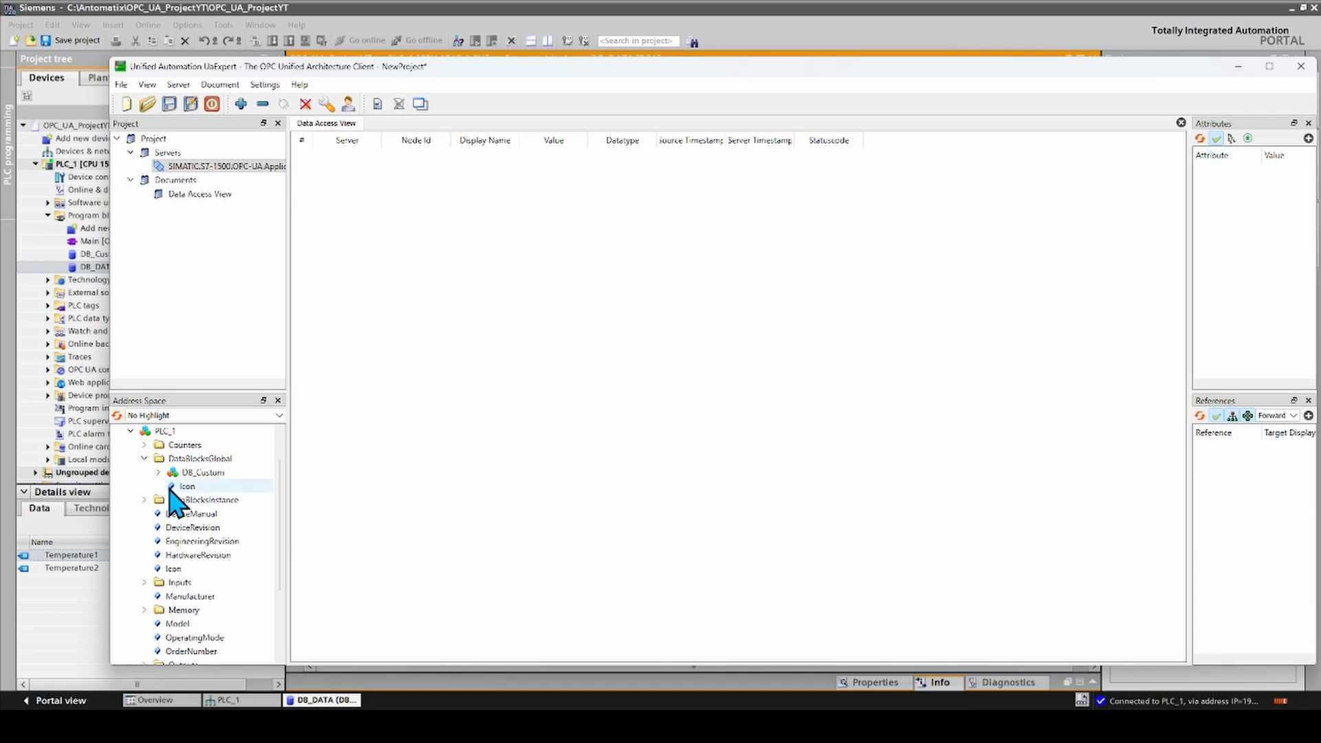
pyautogui.click(159, 473)
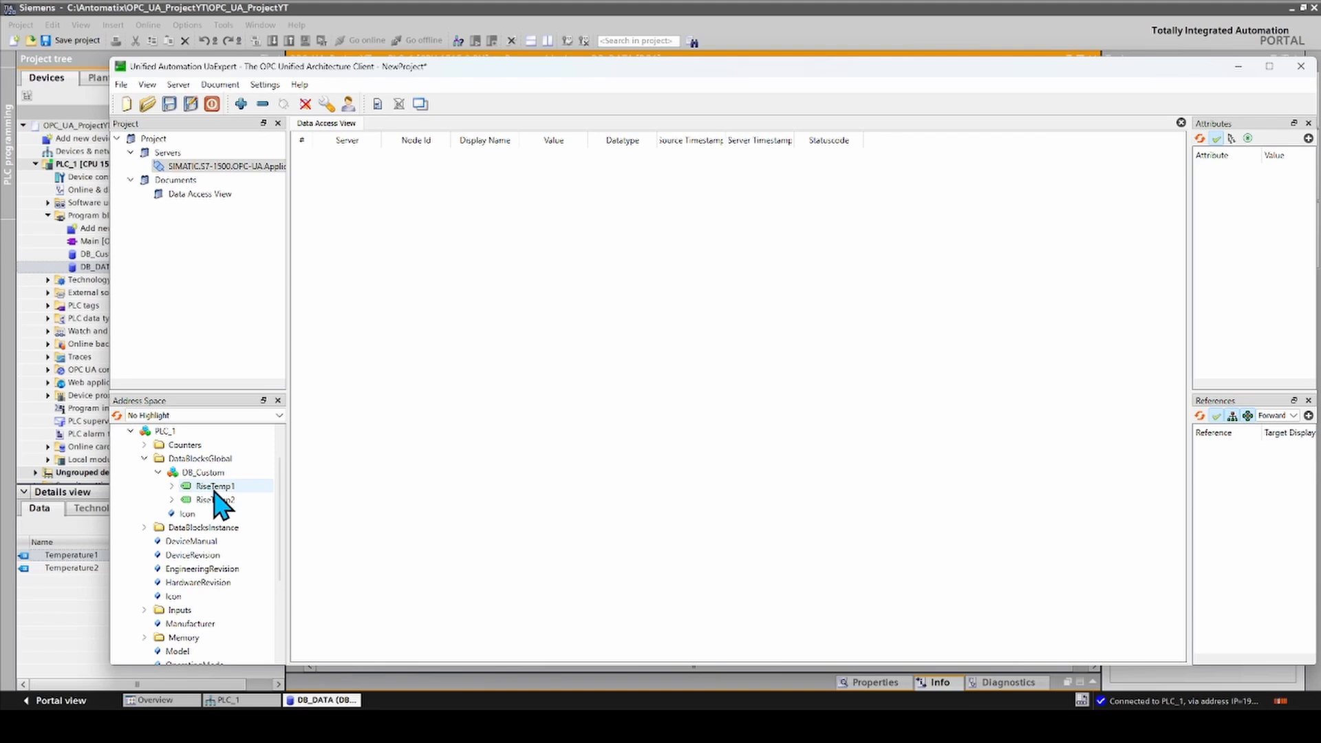
# Step: Switch to TIA Portal and compare the HMI/OPC UA/Web API accessibility settings of DB_DATA and DB_Custom, widening DB_DATA's accessibility column
pyautogui.click(77, 306)
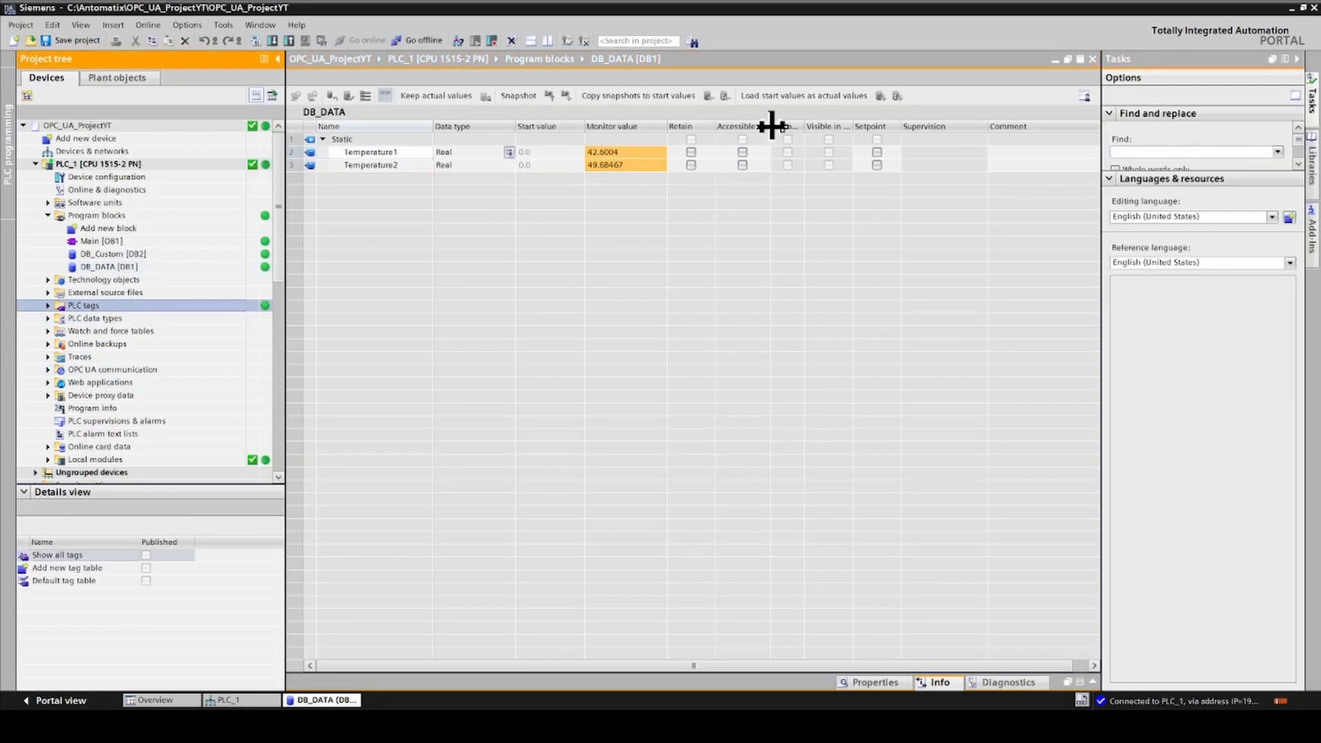
pyautogui.moveTo(769, 125); pyautogui.dragTo(879, 126)
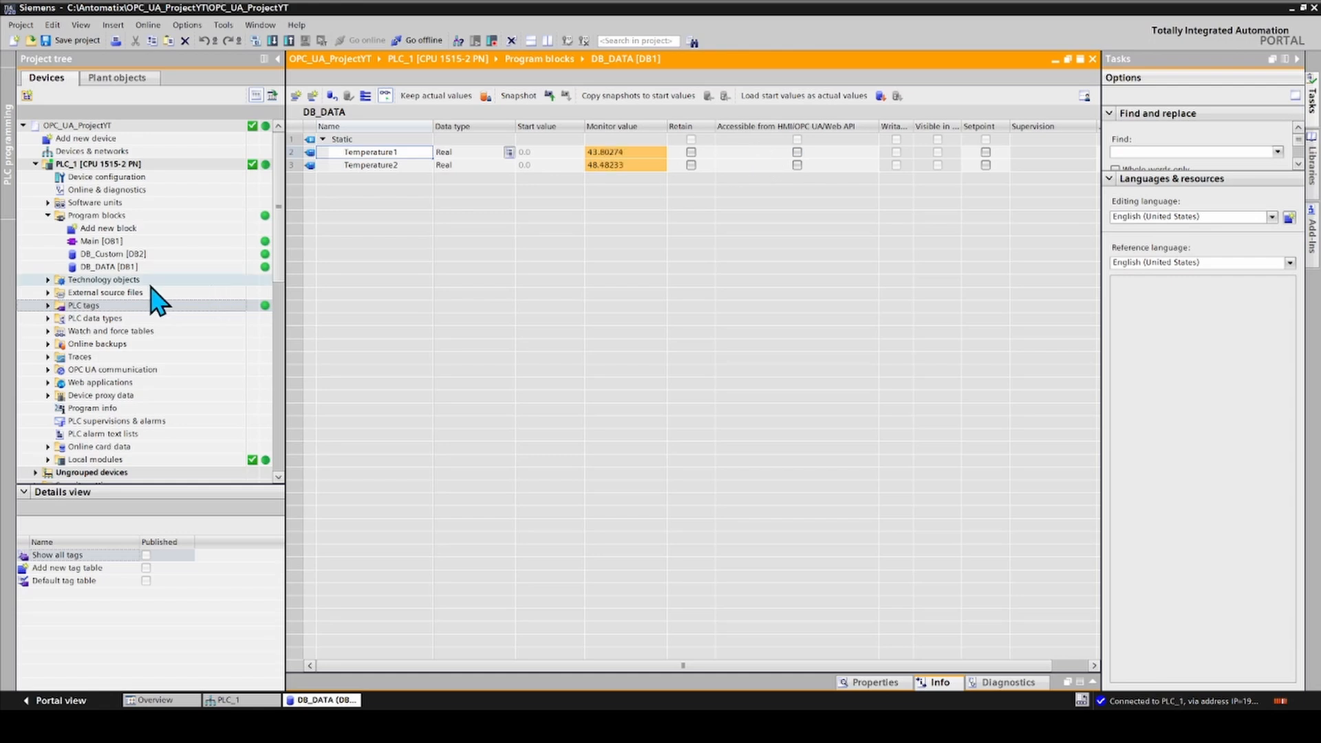
pyautogui.doubleClick(123, 254)
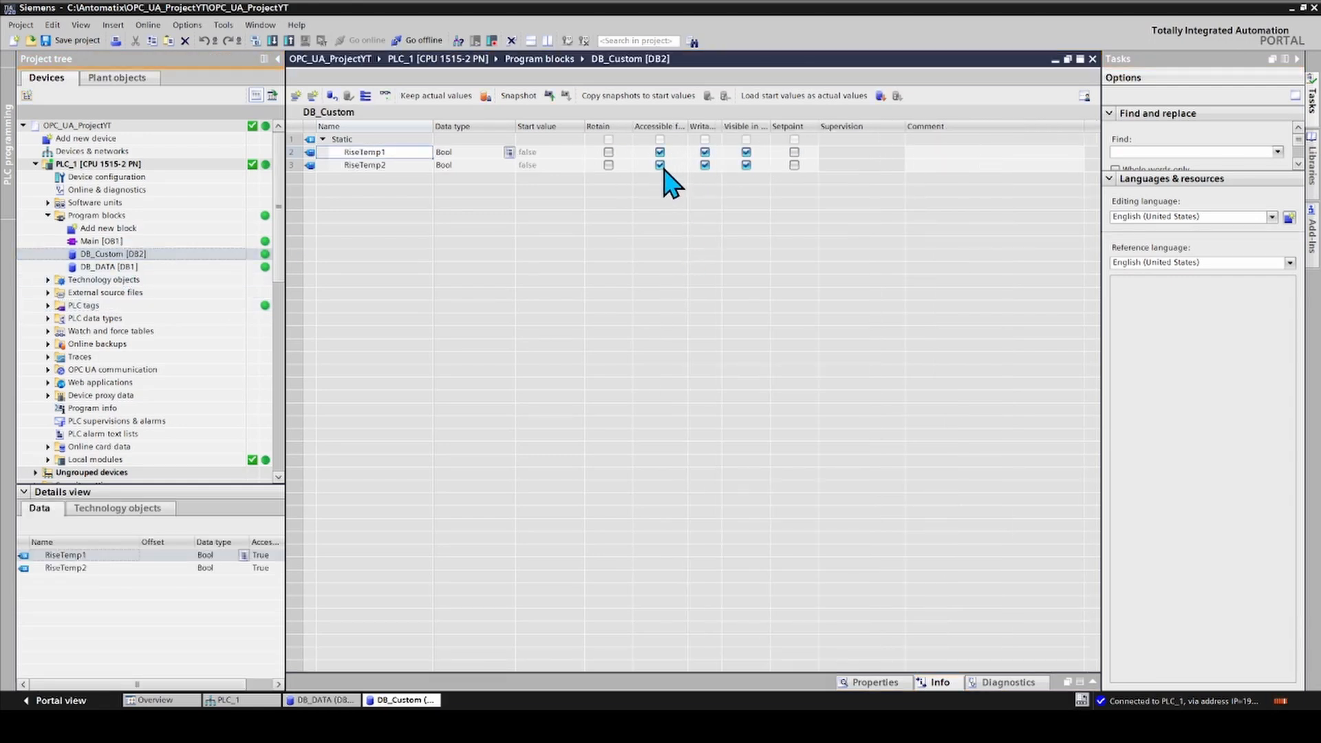
pyautogui.click(1092, 59)
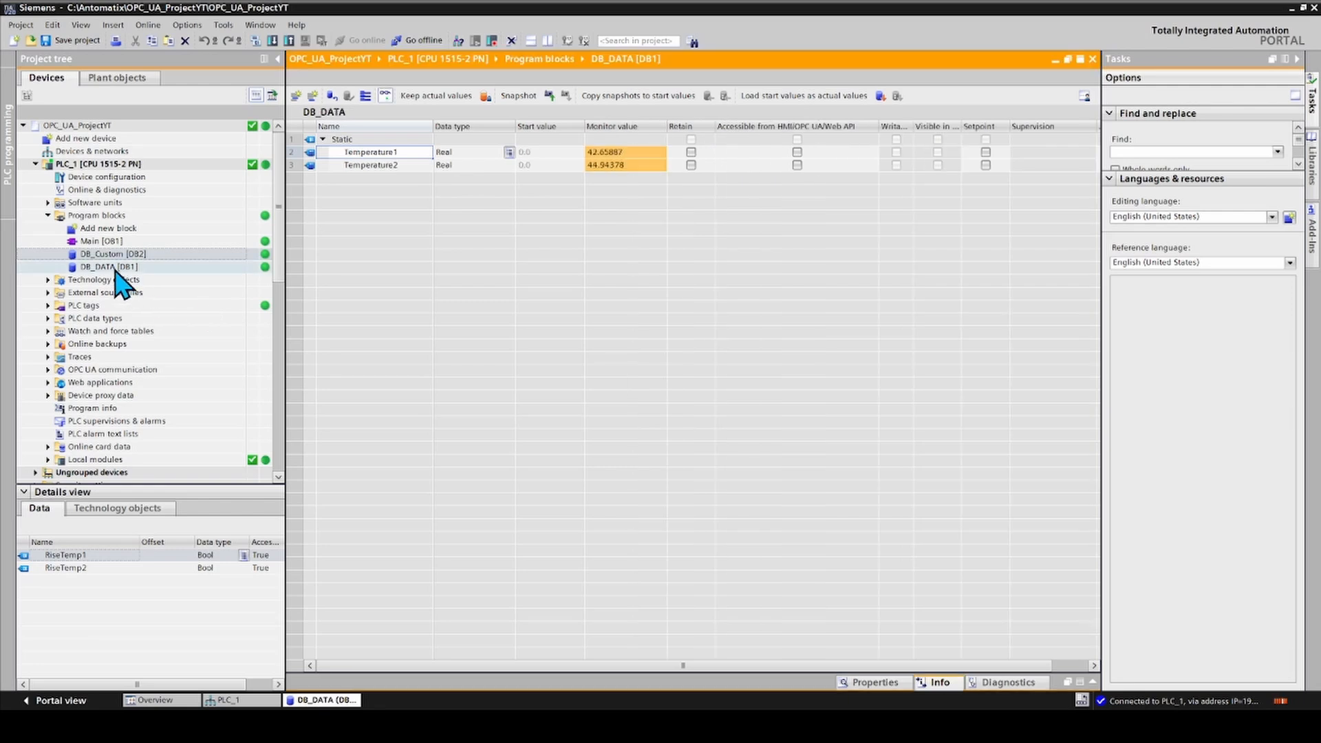
# Step: Make Temperature1 and Temperature2 in DB_DATA accessible from HMI/OPC UA/Web API and load the change to PLC_1
pyautogui.click(797, 152)
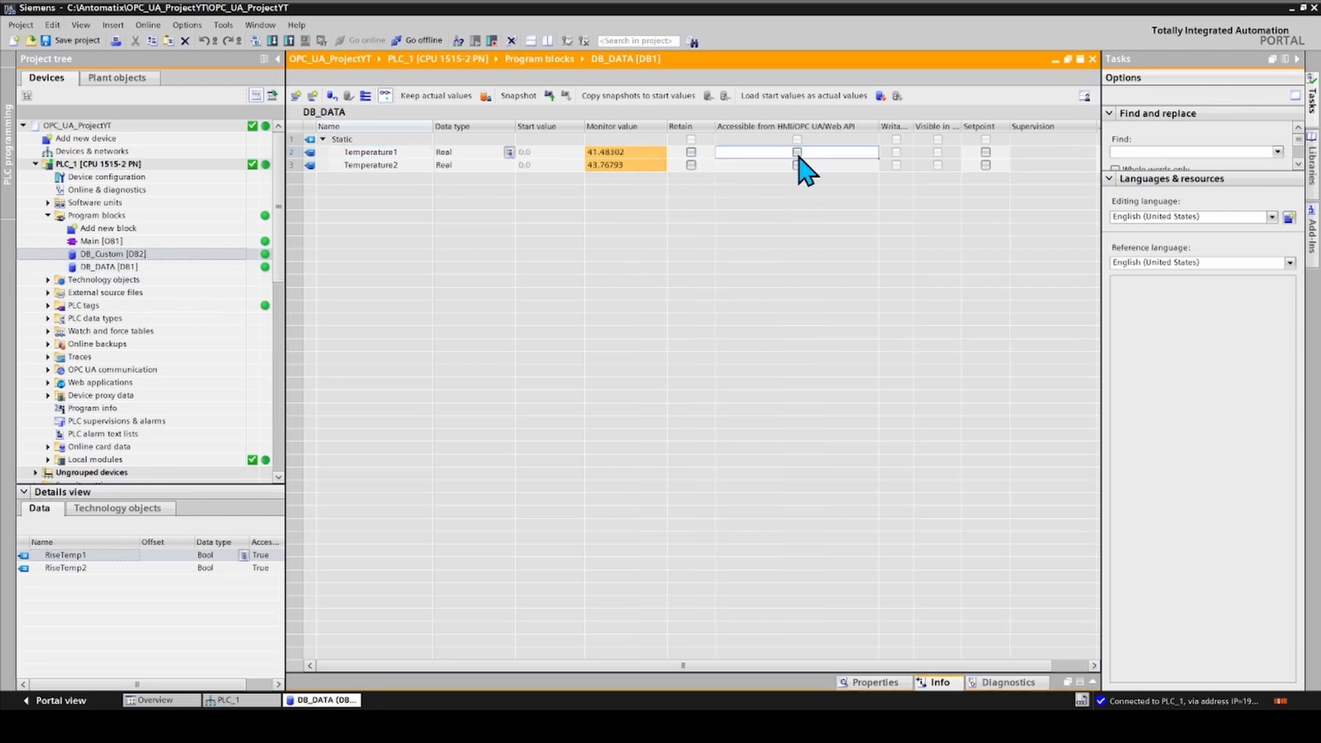
pyautogui.click(797, 166)
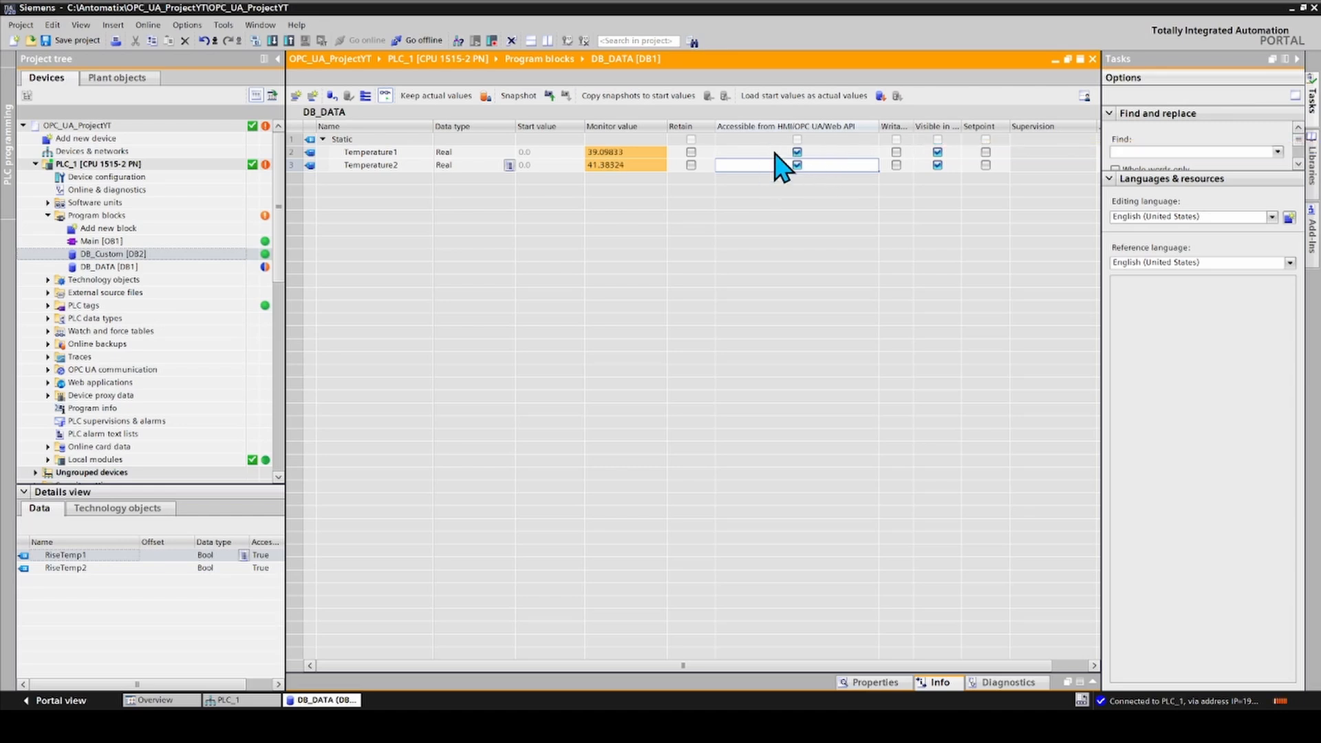
pyautogui.click(273, 40)
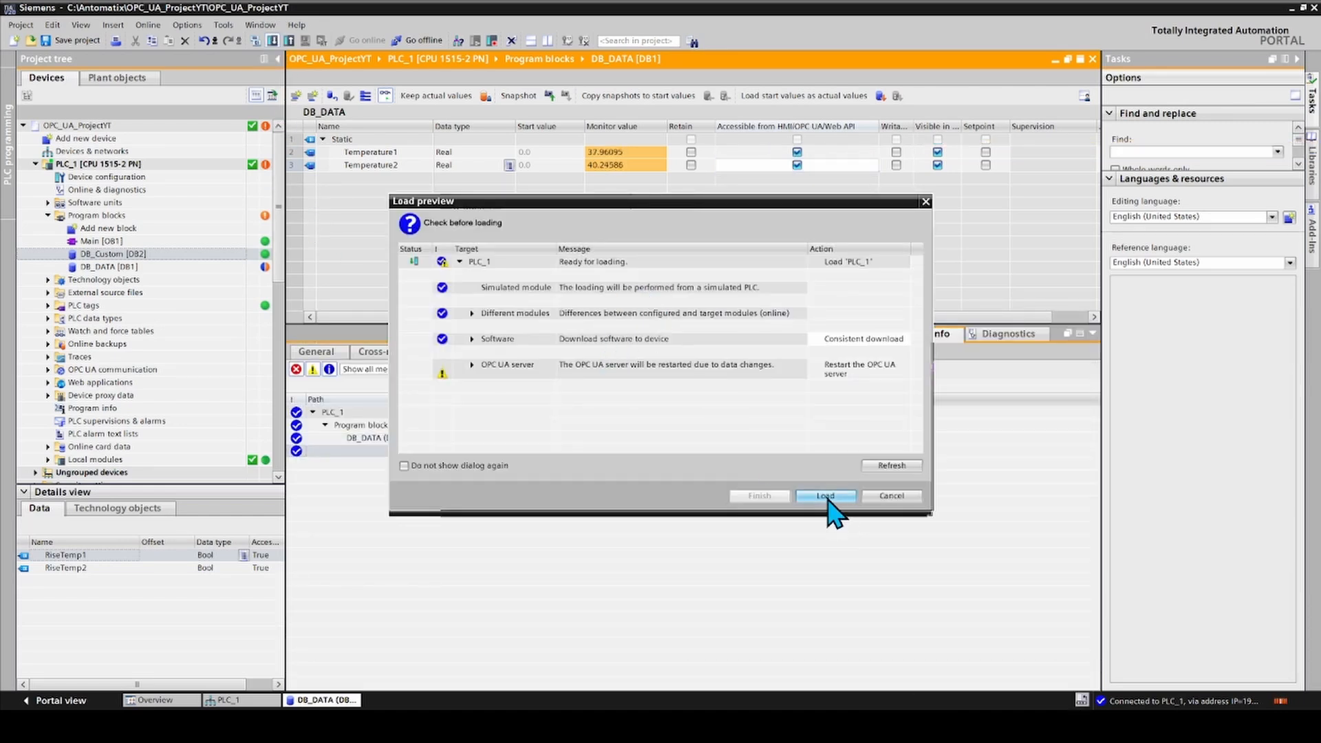
pyautogui.click(835, 509)
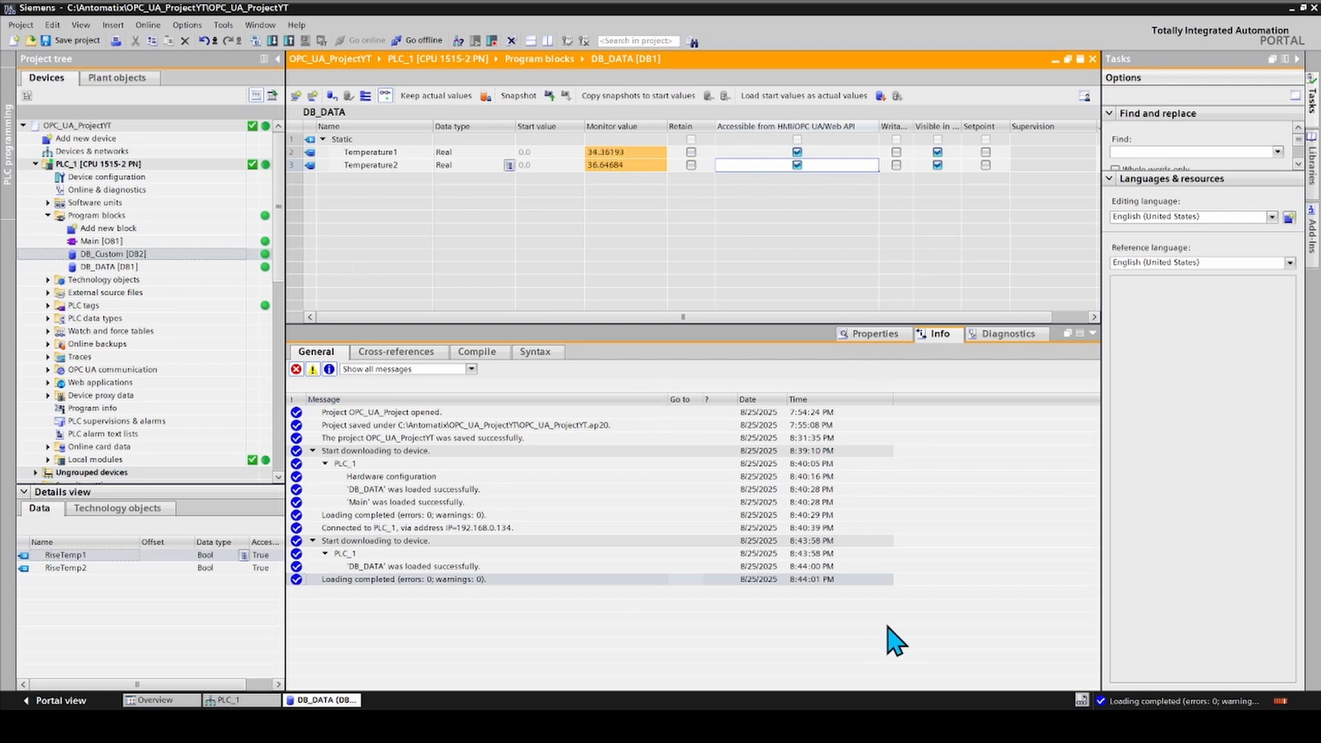
# Step: Switch to UaExpert and refresh the address space of the PLC_1 server
pyautogui.click(919, 726)
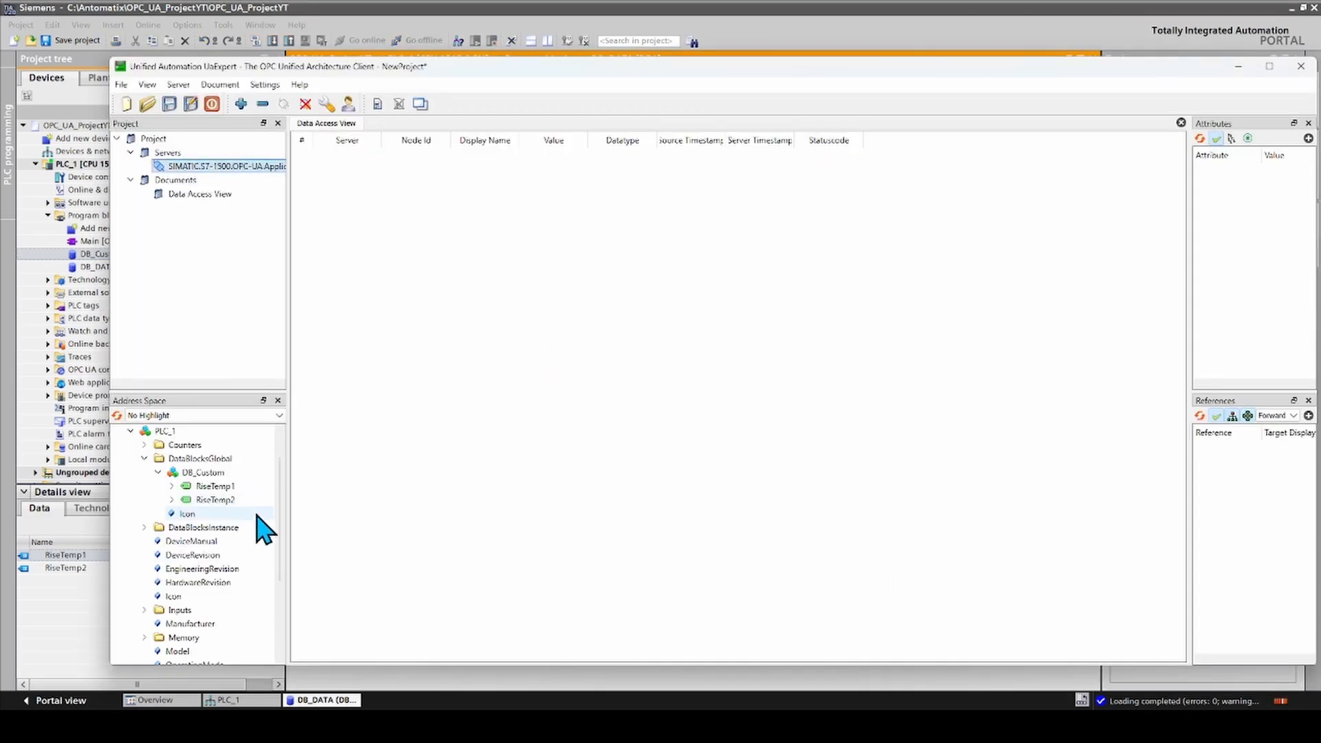
pyautogui.click(163, 430)
pyautogui.scroll(1, 168, 463)
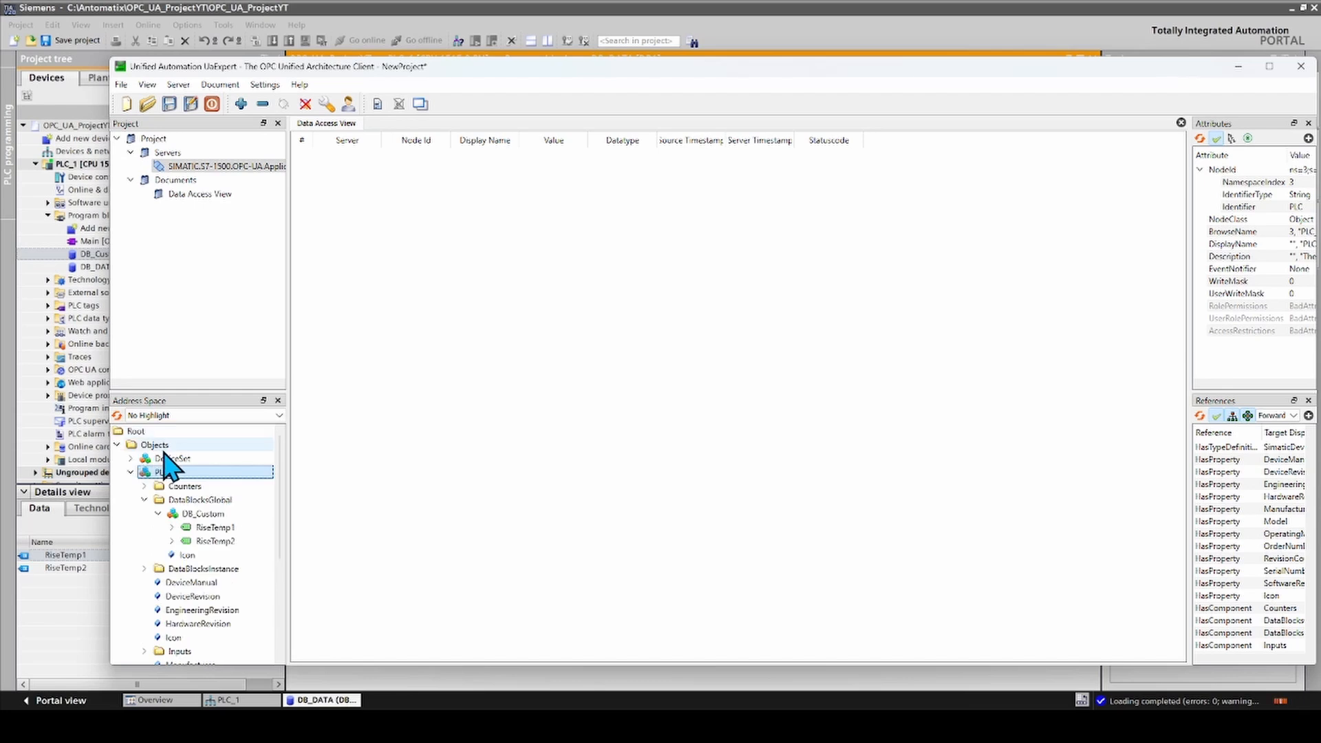
pyautogui.click(118, 416)
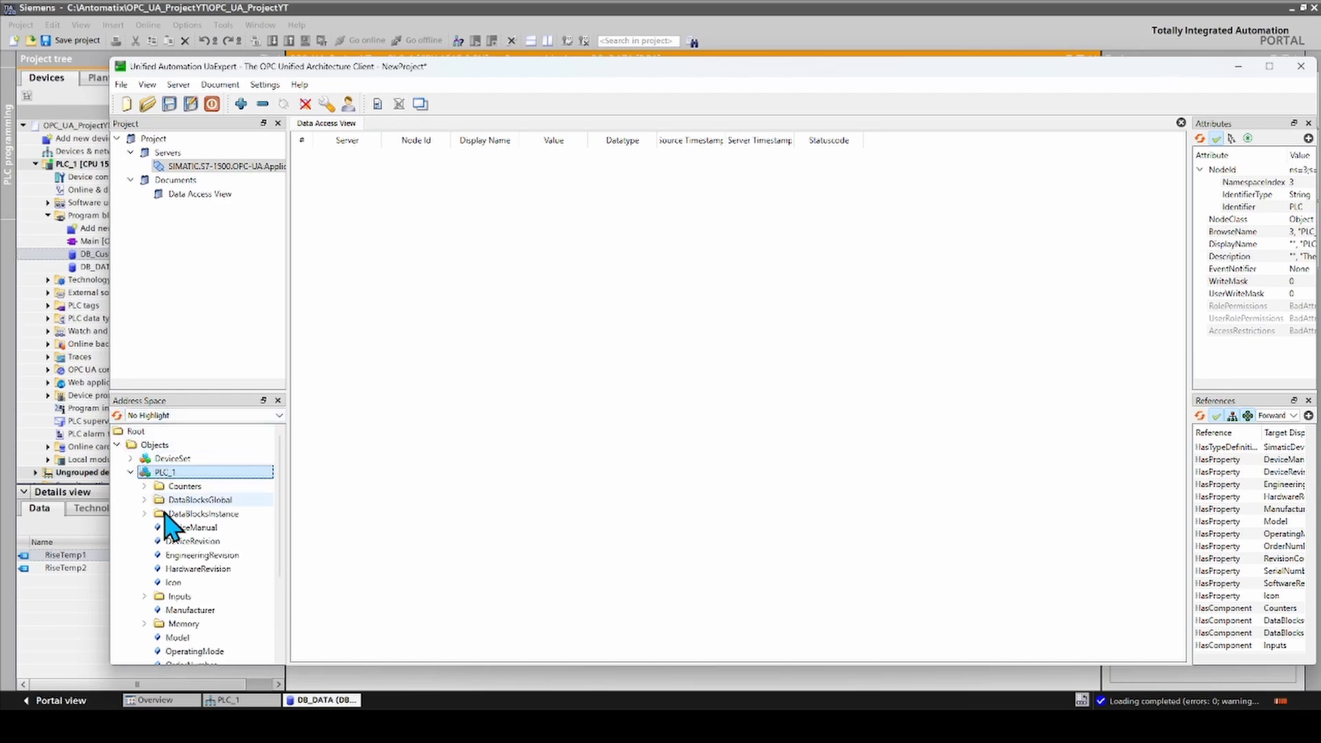
# Step: Expand DataBlocksGlobal and DB_DATA under PLC_1 and add Temperature1 and Temperature2 to the Data Access View
pyautogui.click(145, 501)
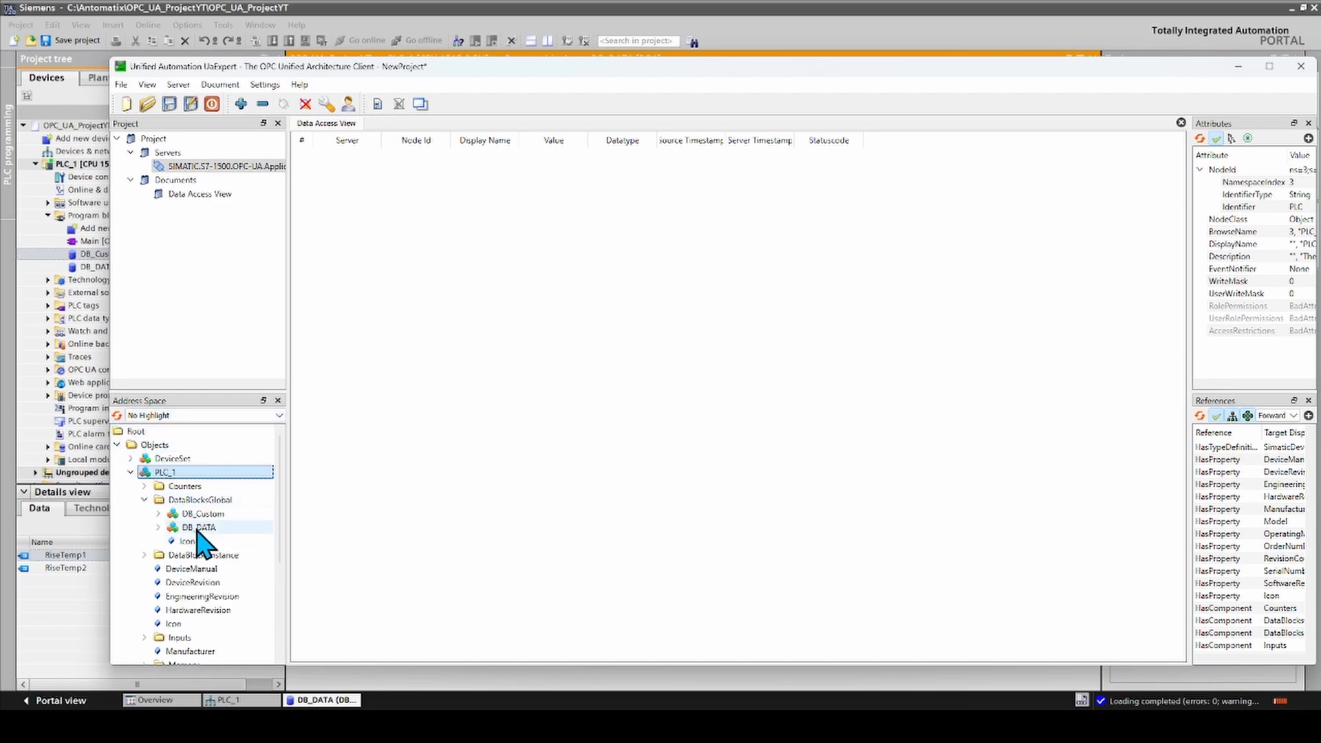
pyautogui.click(196, 529)
pyautogui.click(158, 527)
pyautogui.moveTo(203, 544); pyautogui.dragTo(427, 237)
pyautogui.moveTo(210, 555); pyautogui.dragTo(476, 282)
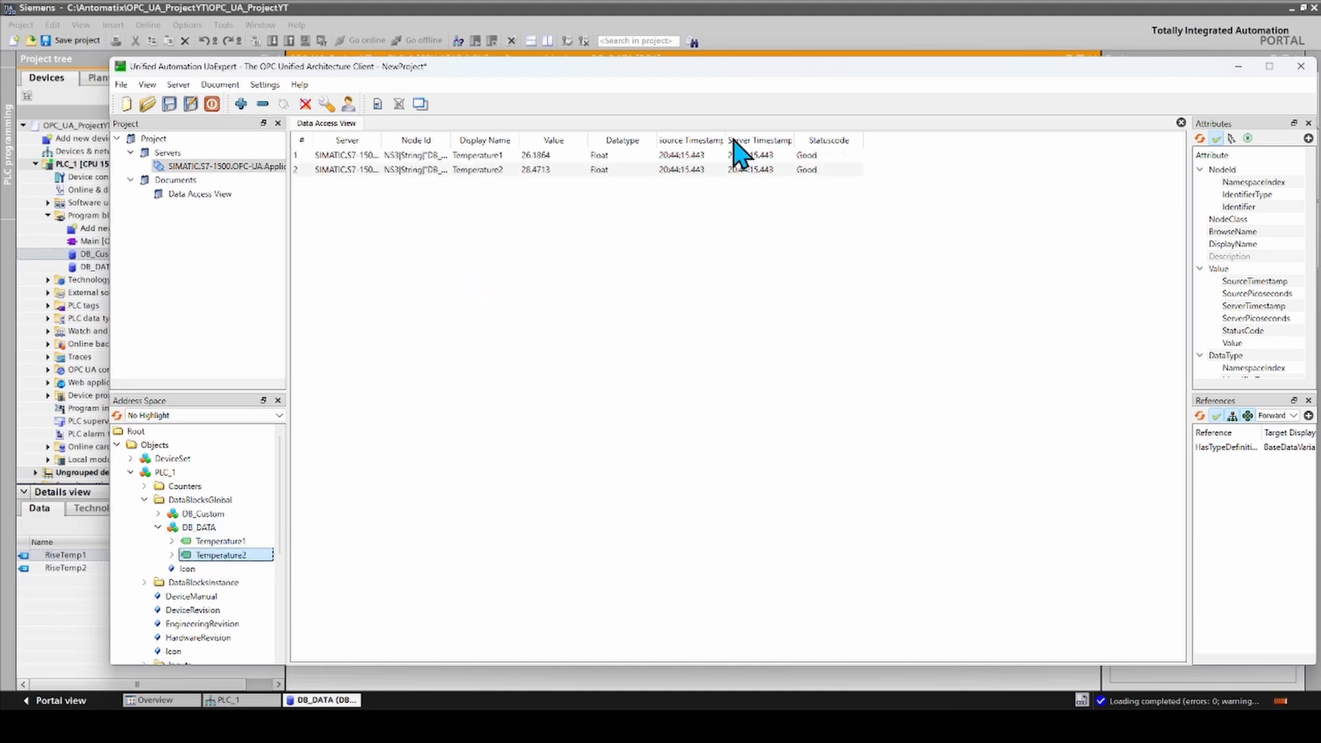
# Step: Widen the Source Timestamp, Datatype, Value and Display Name columns of the Data Access View
pyautogui.moveTo(725, 140); pyautogui.dragTo(861, 141)
pyautogui.moveTo(657, 140); pyautogui.dragTo(727, 141)
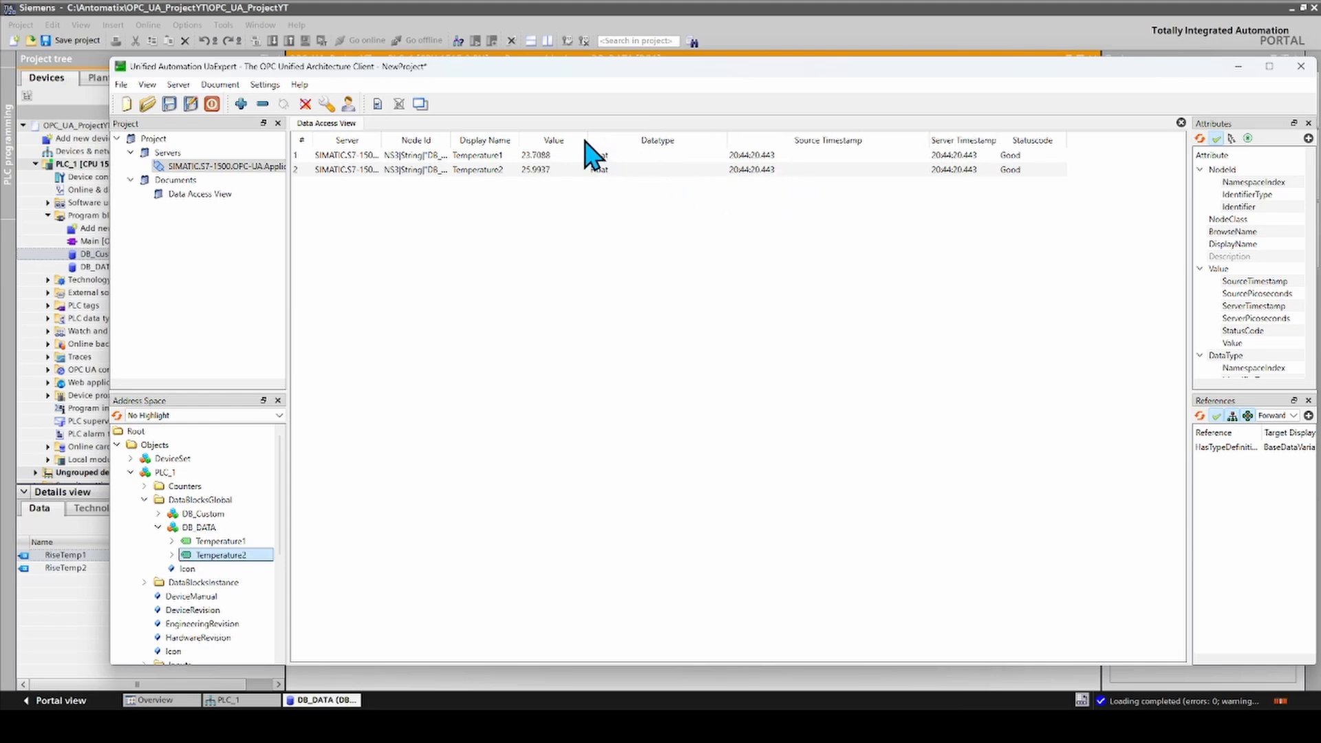
pyautogui.moveTo(587, 139); pyautogui.dragTo(757, 142)
pyautogui.moveTo(517, 139); pyautogui.dragTo(597, 140)
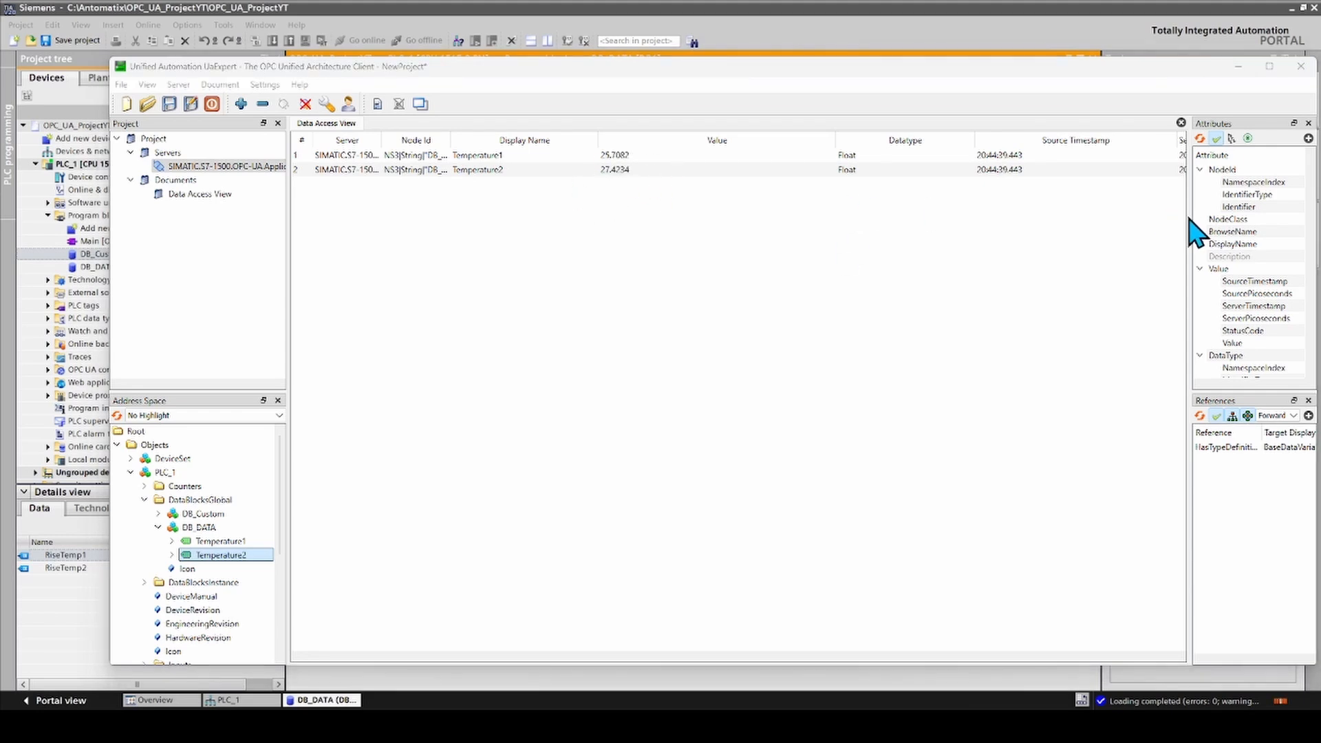
# Step: Enlarge the Attributes area and examine the NodeId and other attributes of Temperature2 and Temperature1
pyautogui.moveTo(1189, 227); pyautogui.dragTo(759, 240)
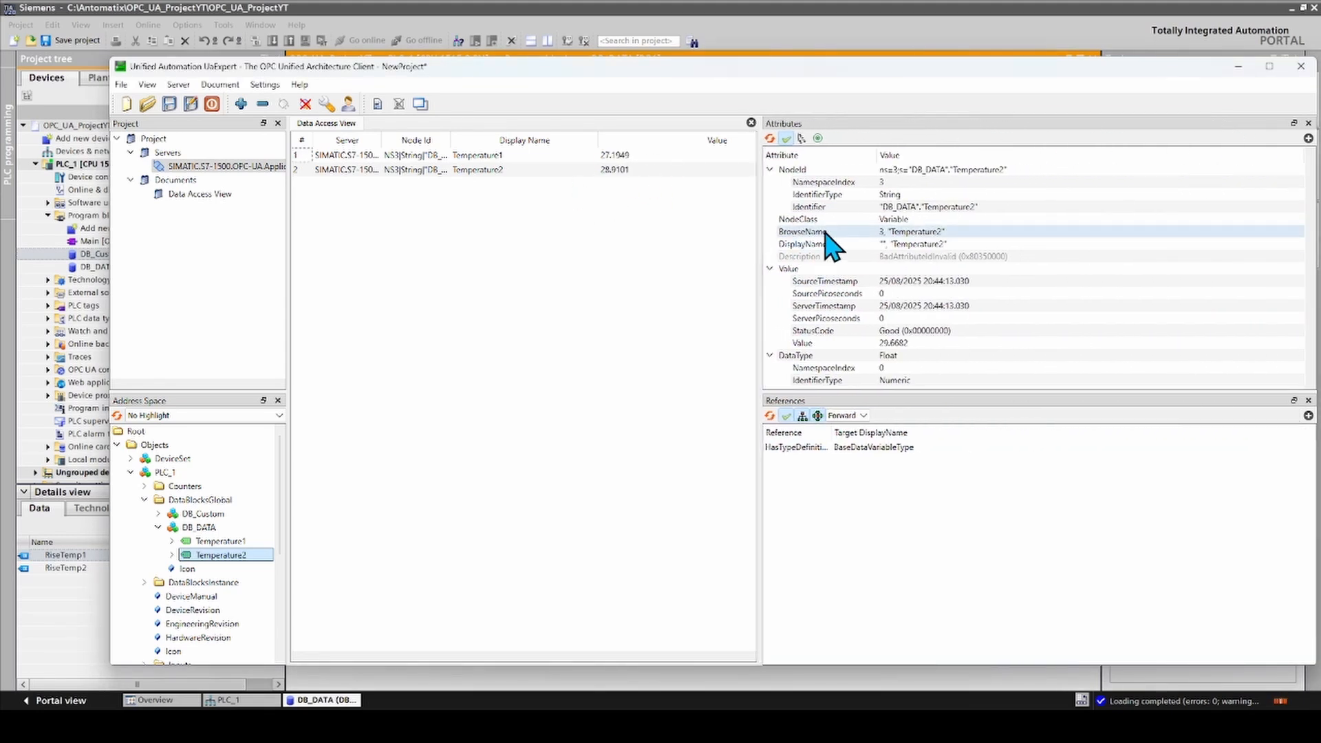
pyautogui.click(936, 170)
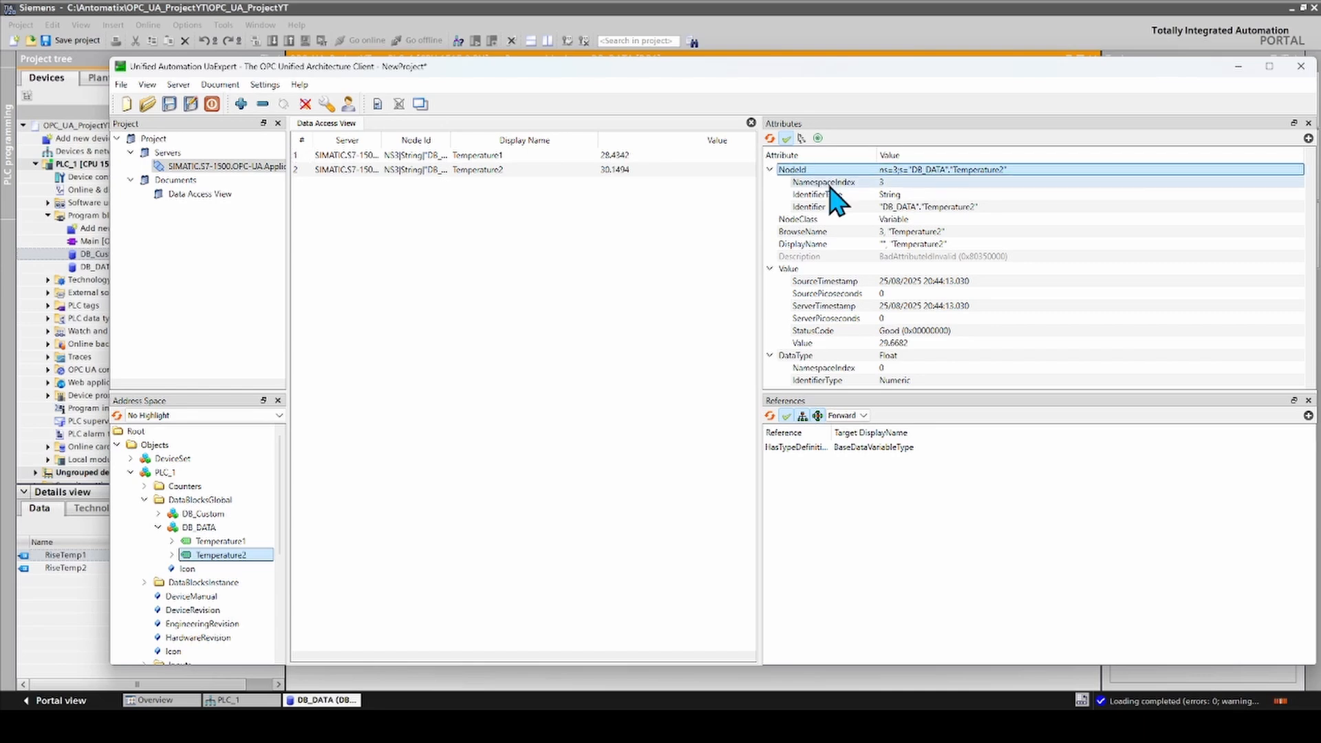
pyautogui.click(415, 157)
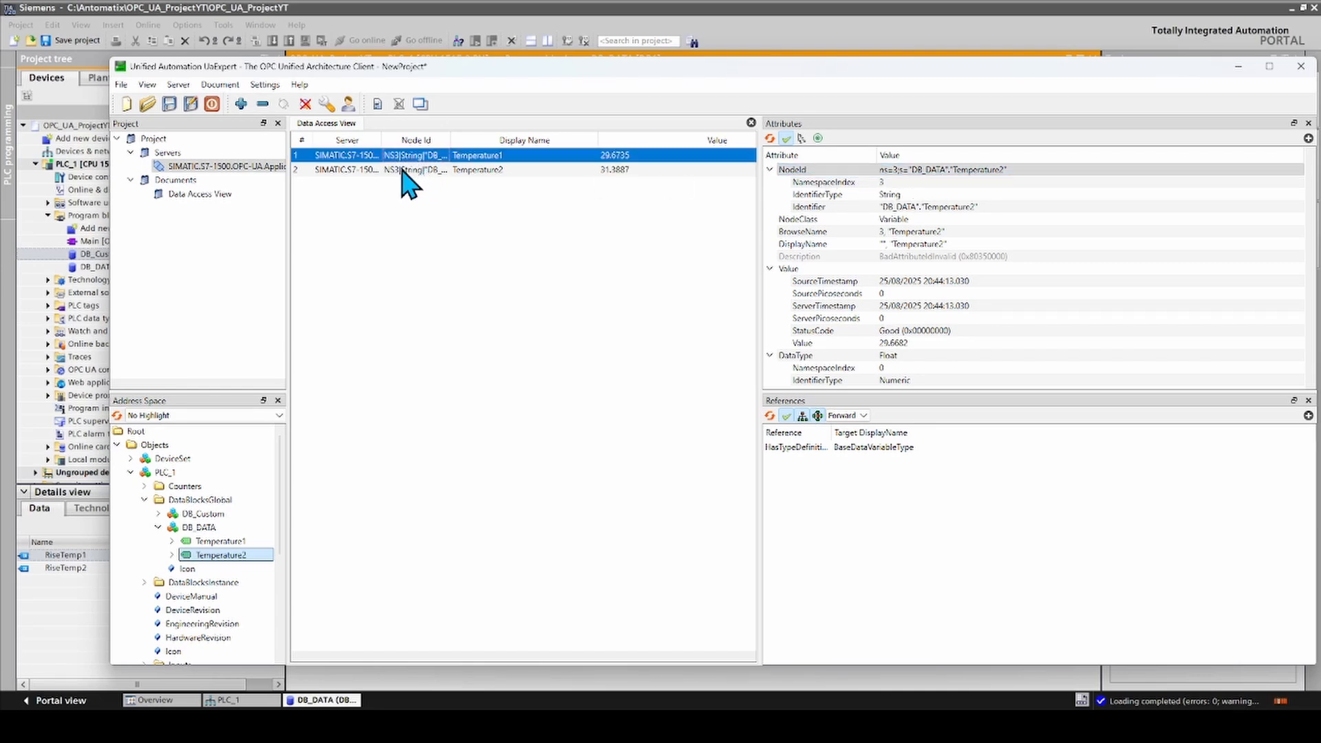
pyautogui.click(401, 170)
pyautogui.click(401, 162)
pyautogui.click(401, 169)
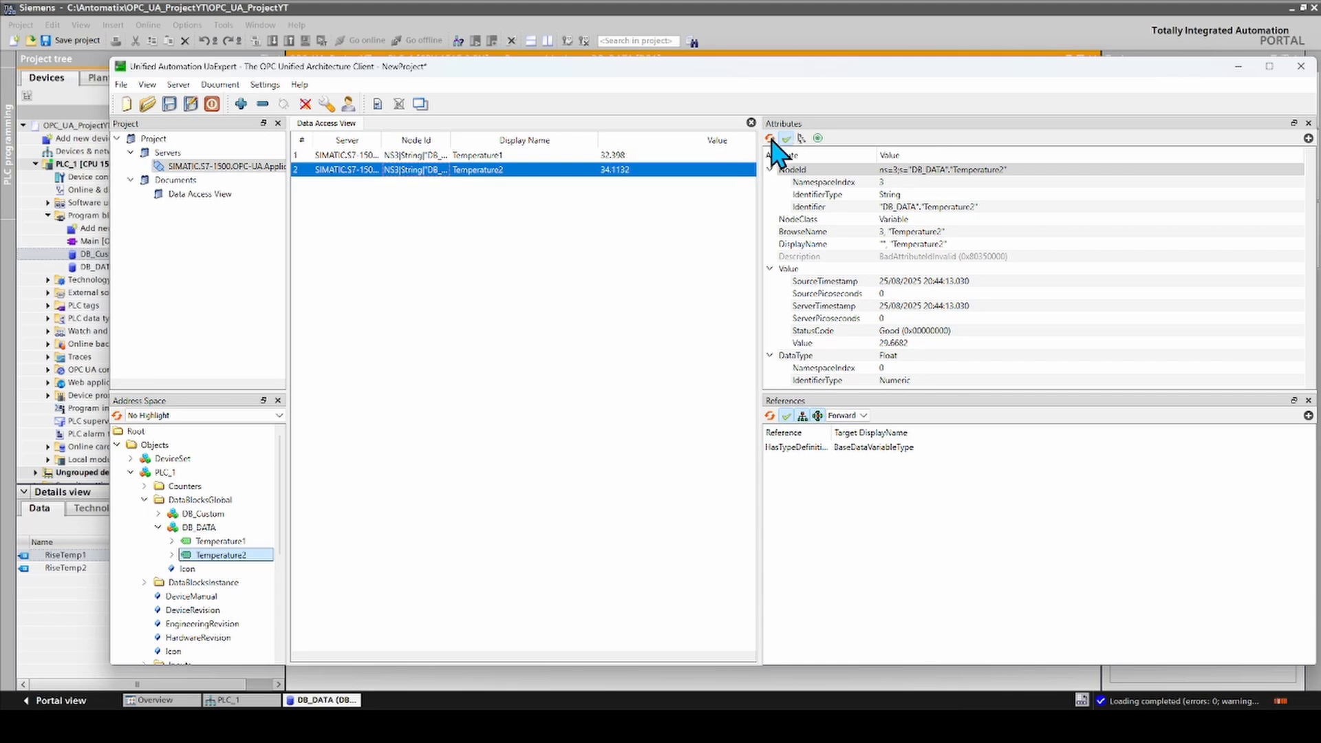
pyautogui.moveTo(761, 194); pyautogui.dragTo(834, 195)
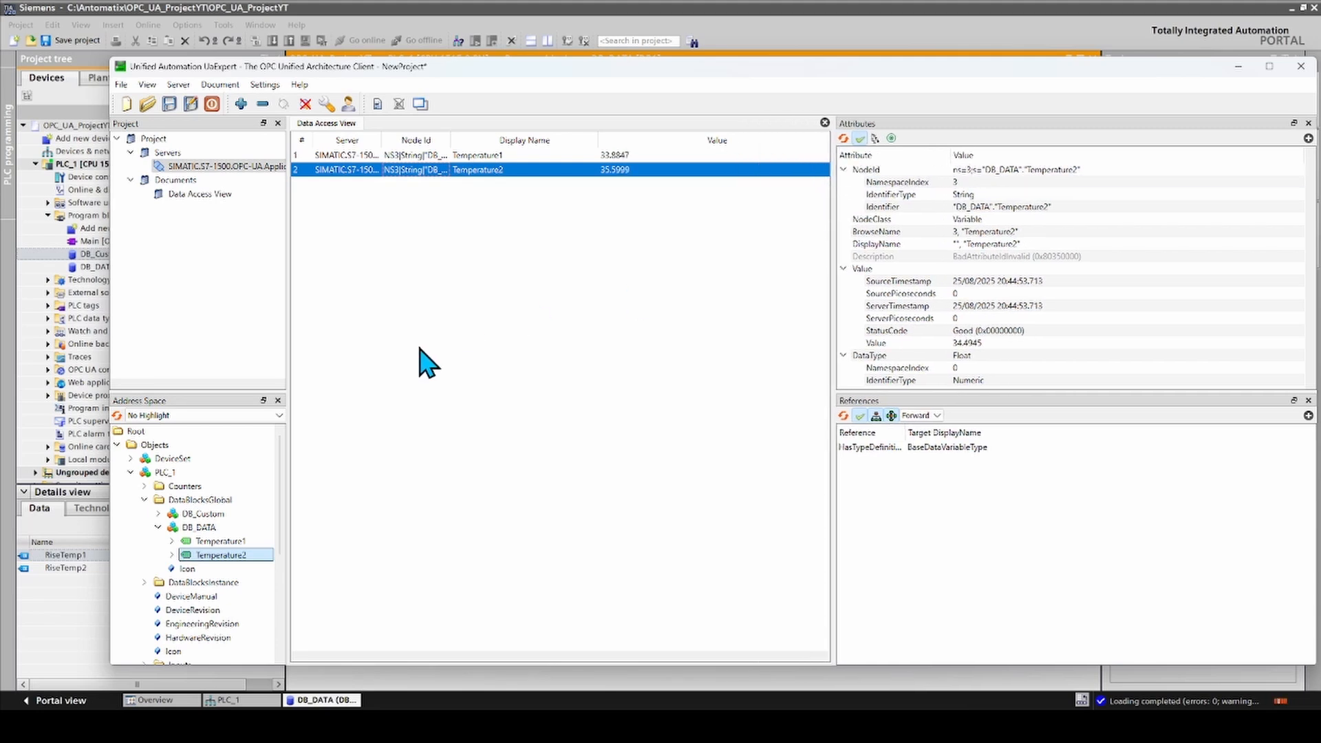
pyautogui.click(230, 542)
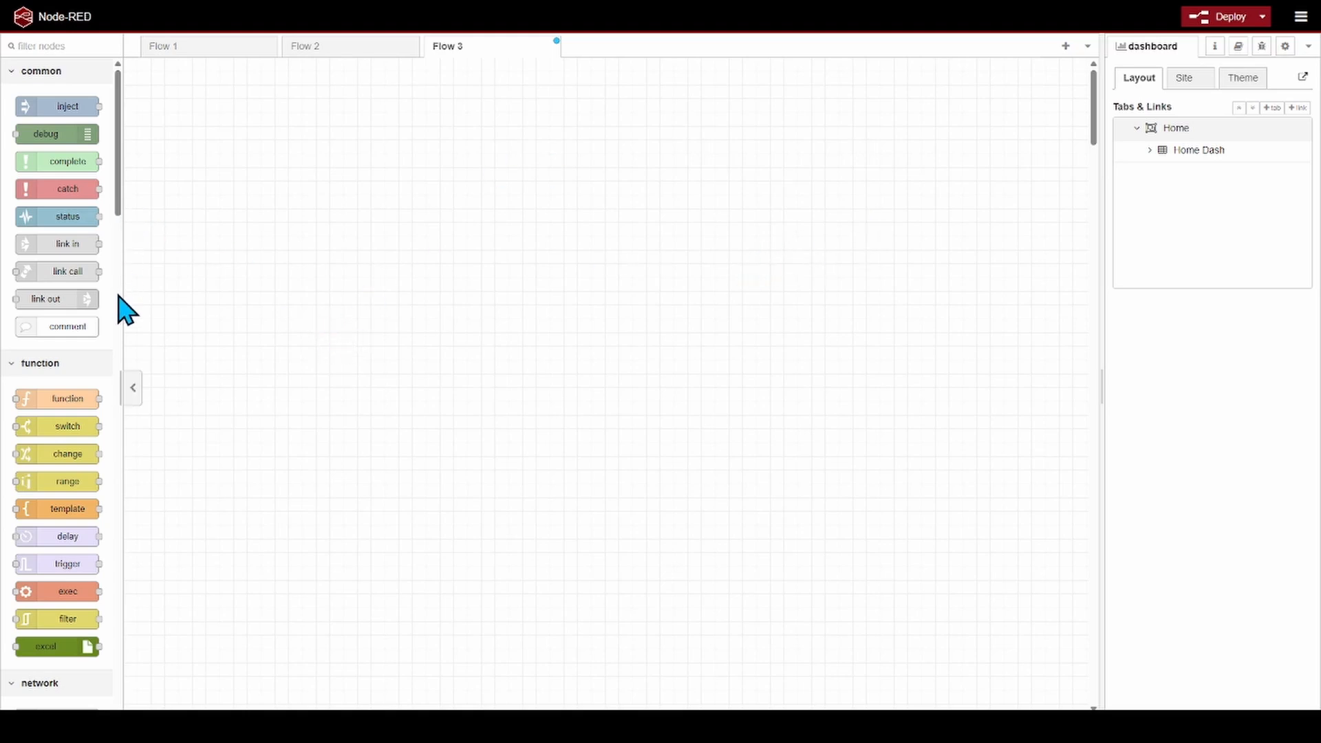
# Step: Switch to Node-RED and check the opcua nodes and the node-red-contrib-opcua package among the installed palette nodes
pyautogui.moveTo(117, 199); pyautogui.dragTo(108, 616)
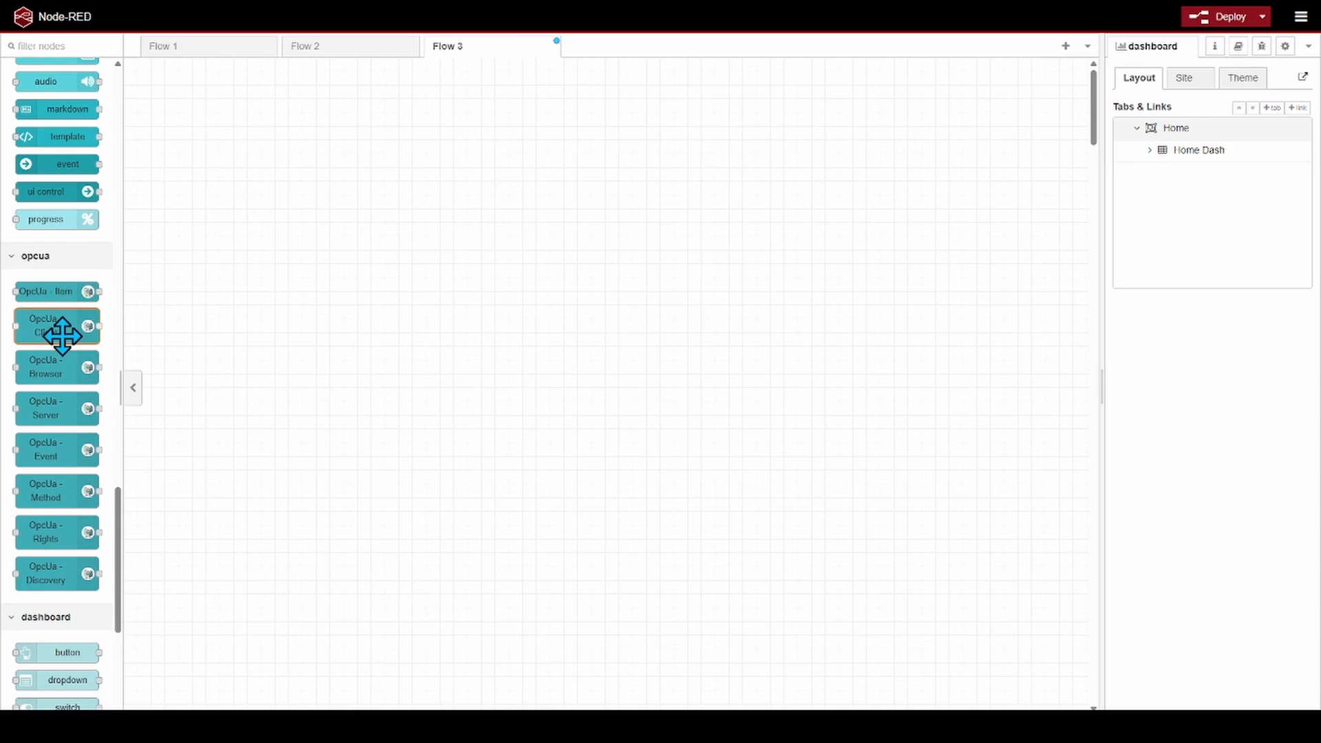
pyautogui.click(1300, 17)
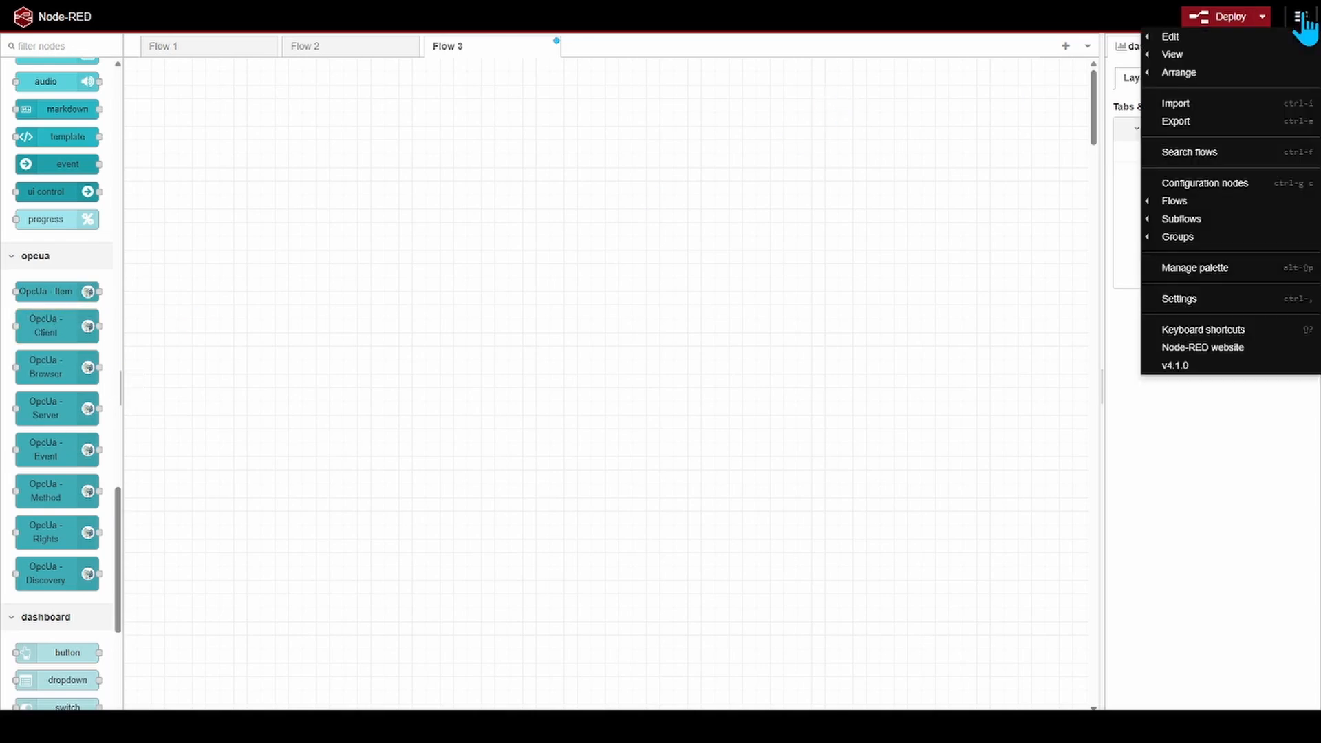
pyautogui.click(1201, 270)
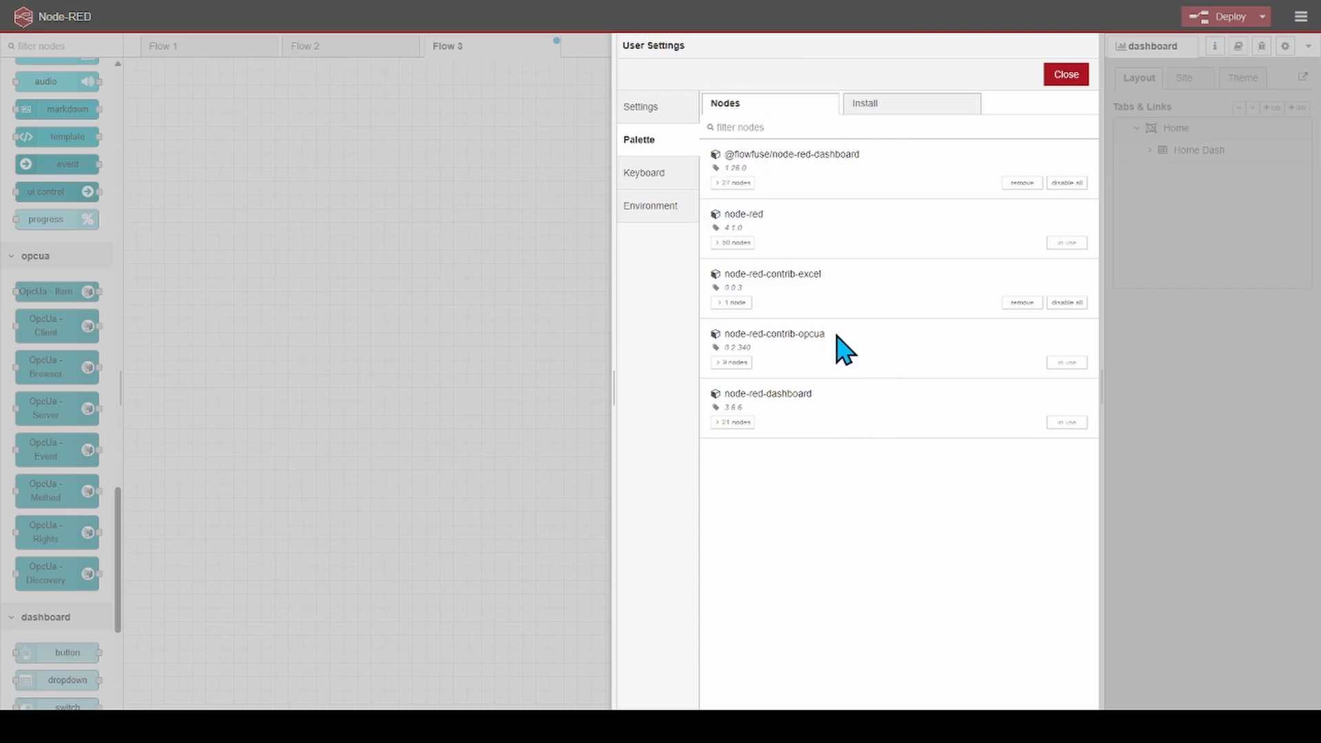
pyautogui.moveTo(836, 335); pyautogui.dragTo(720, 332)
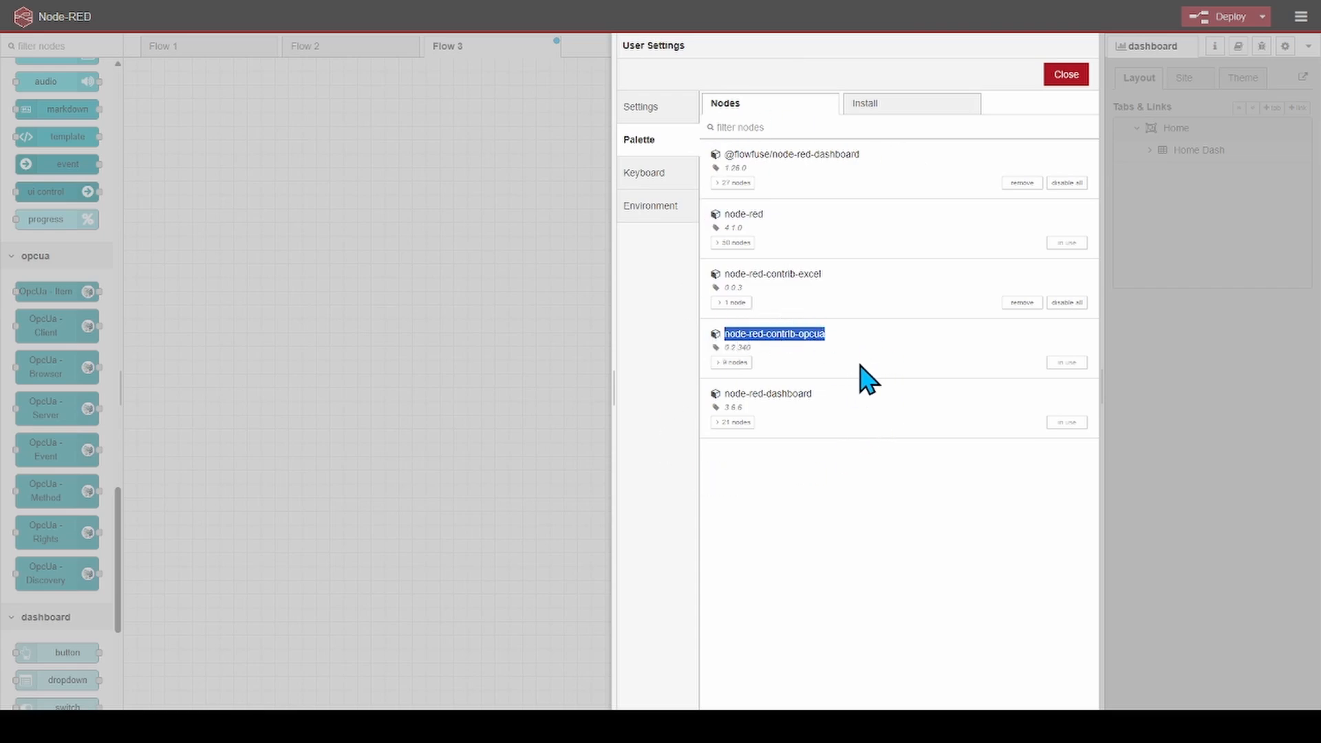
pyautogui.click(873, 362)
pyautogui.click(1080, 73)
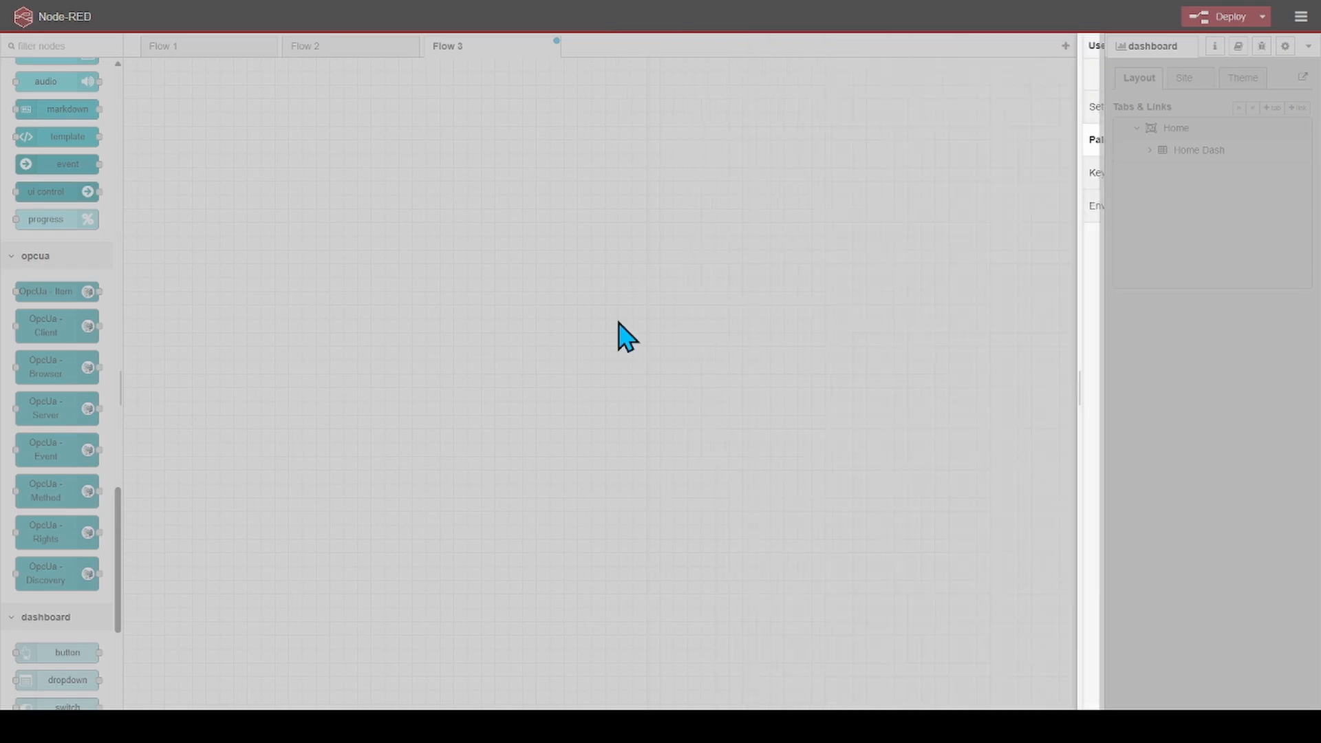
# Step: Add an OpcUa-Client node to Flow 3 with endpoint opc.tcp://192.168.0.134:4840, reviewing the endpoint's security settings
pyautogui.moveTo(46, 326); pyautogui.dragTo(516, 353)
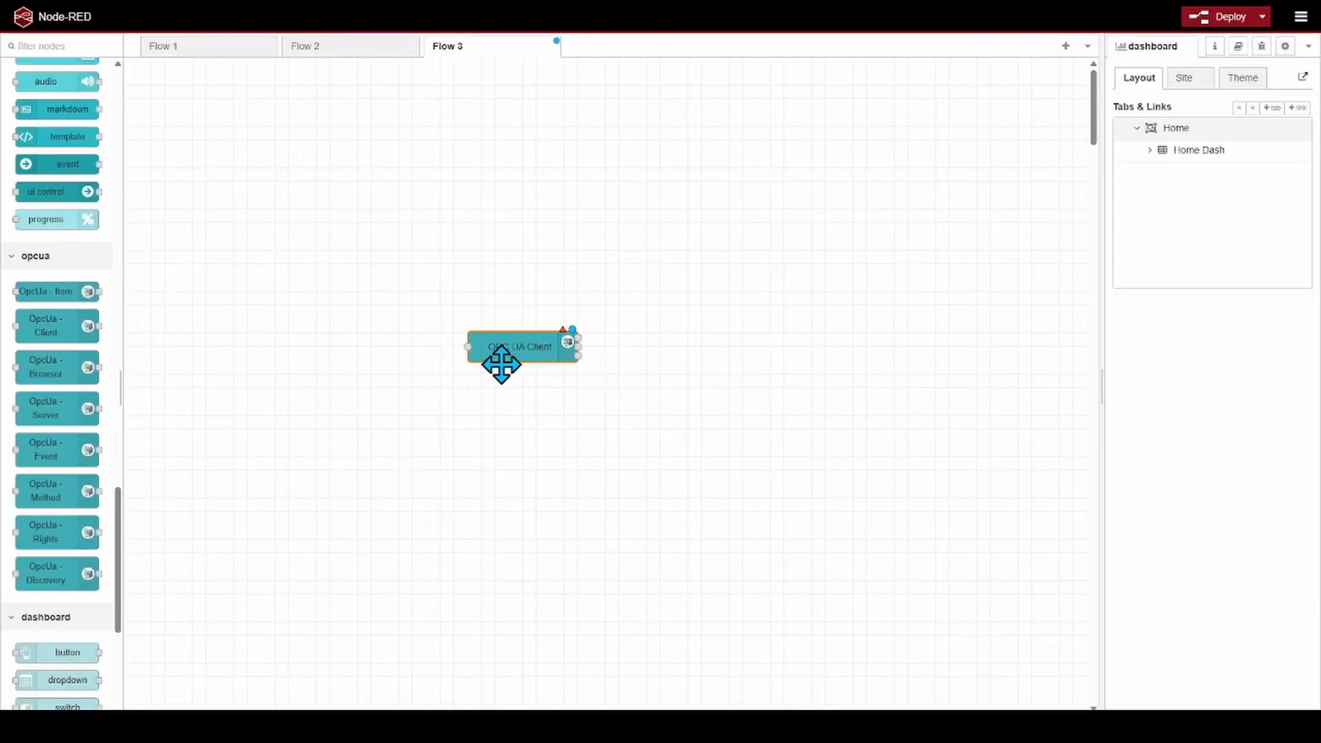
pyautogui.doubleClick(518, 347)
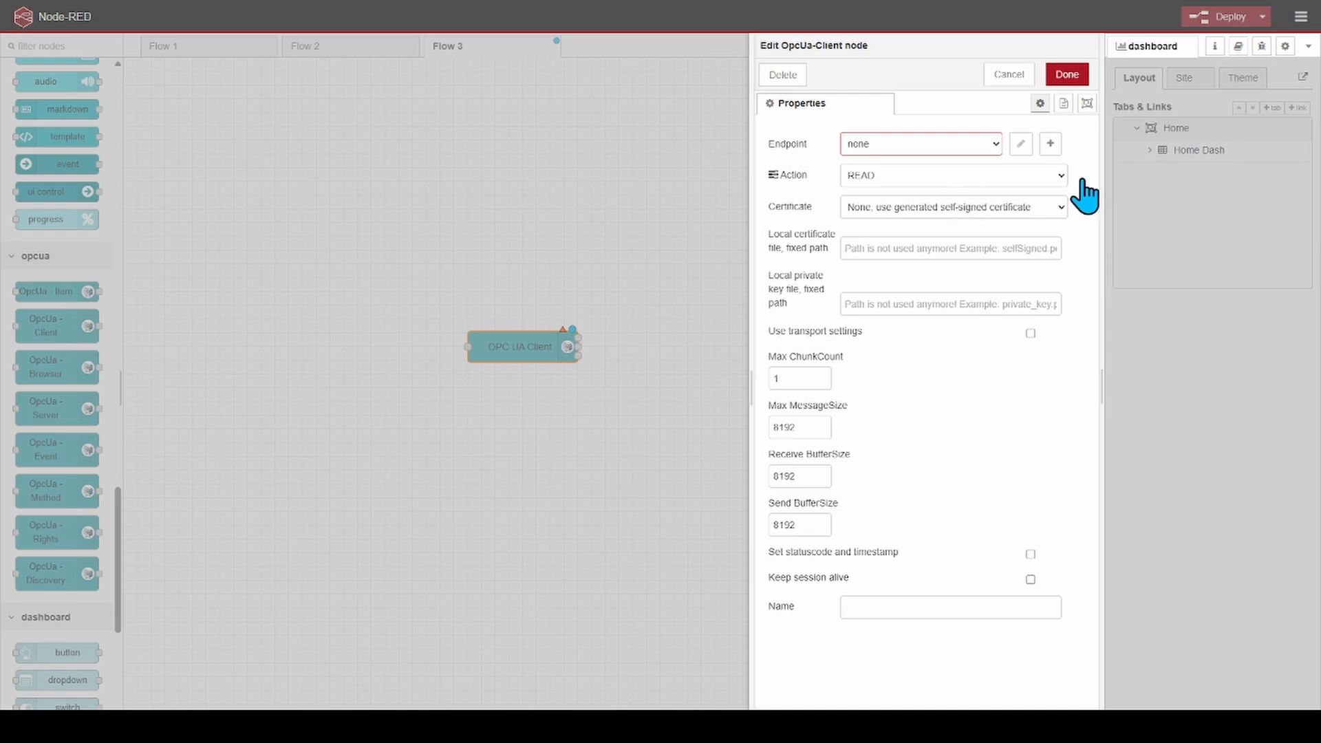
pyautogui.click(993, 145)
pyautogui.click(967, 168)
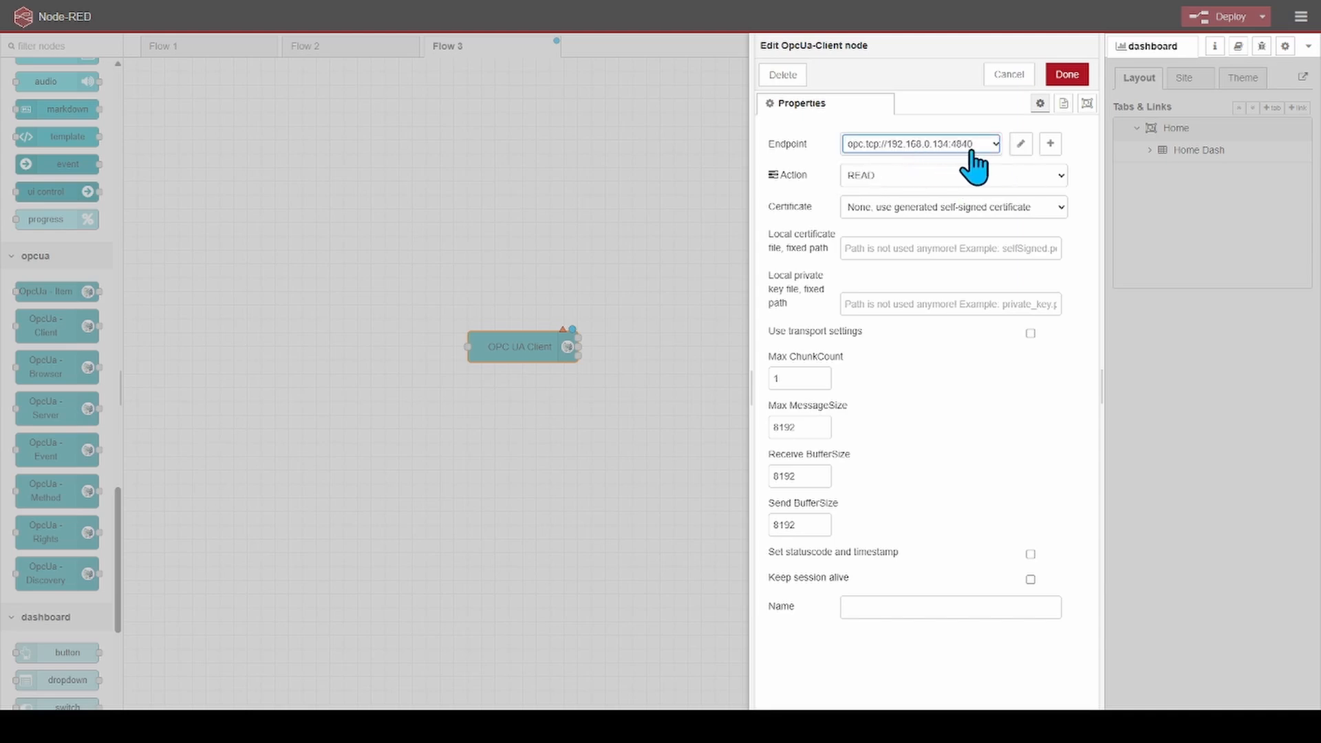
pyautogui.click(1021, 144)
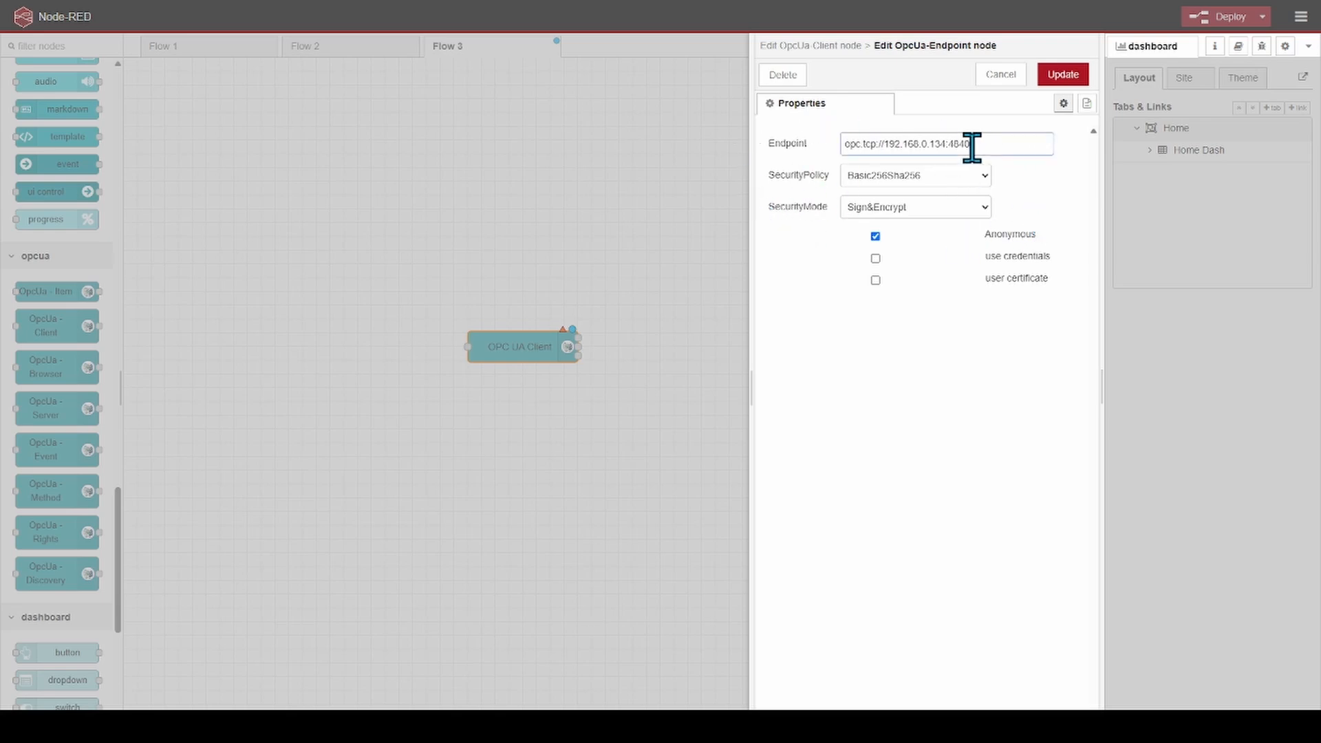
pyautogui.moveTo(970, 145); pyautogui.dragTo(828, 156)
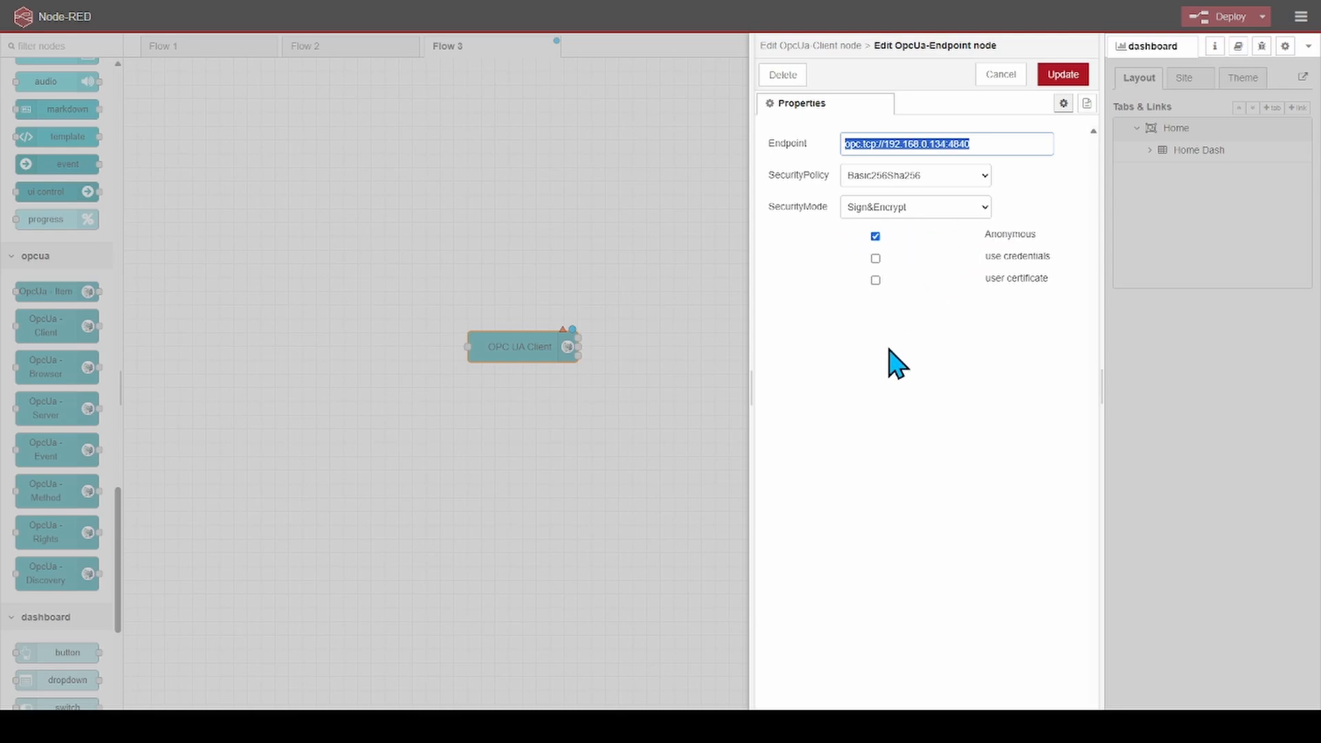
pyautogui.click(1063, 76)
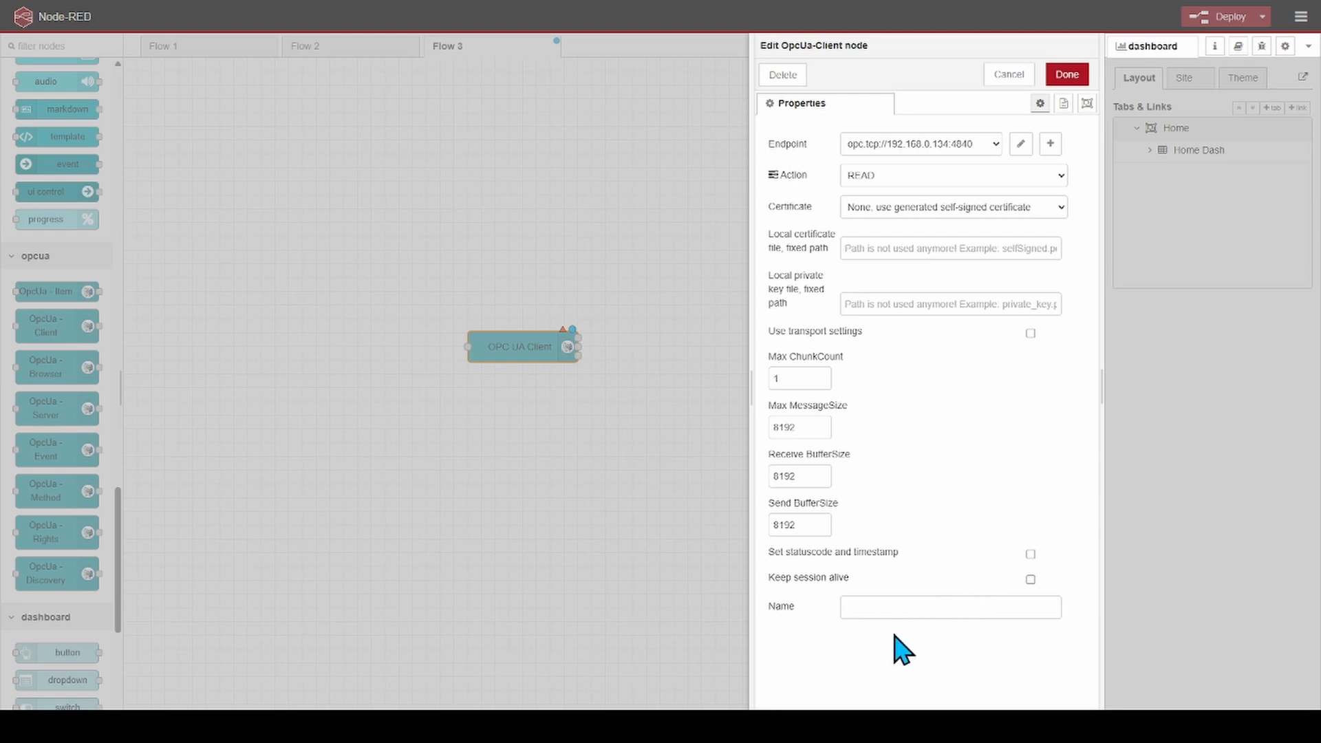
pyautogui.click(1066, 74)
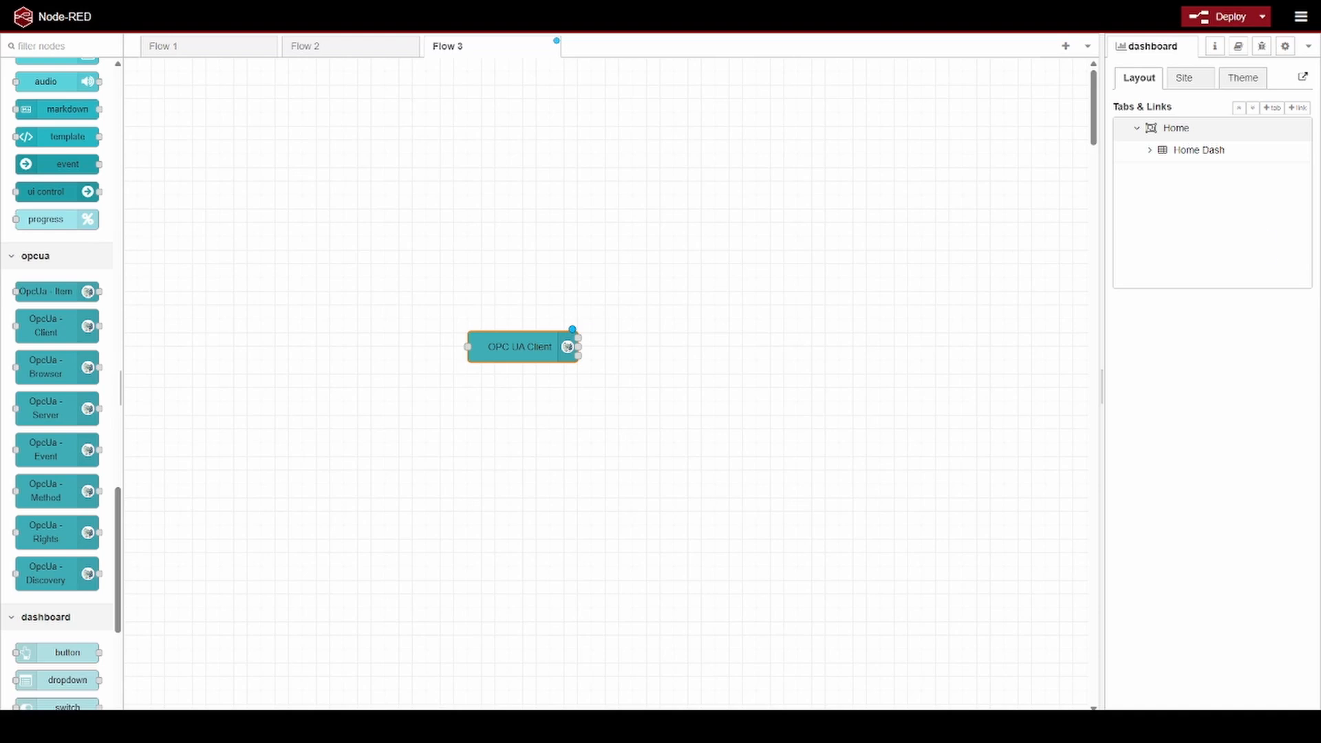
# Step: Place an OpcUa-Item node wired into the OPC UA Client and set its item to ns=3;s="DB_DATA"."Temperature1"
pyautogui.moveTo(59, 290); pyautogui.dragTo(468, 347)
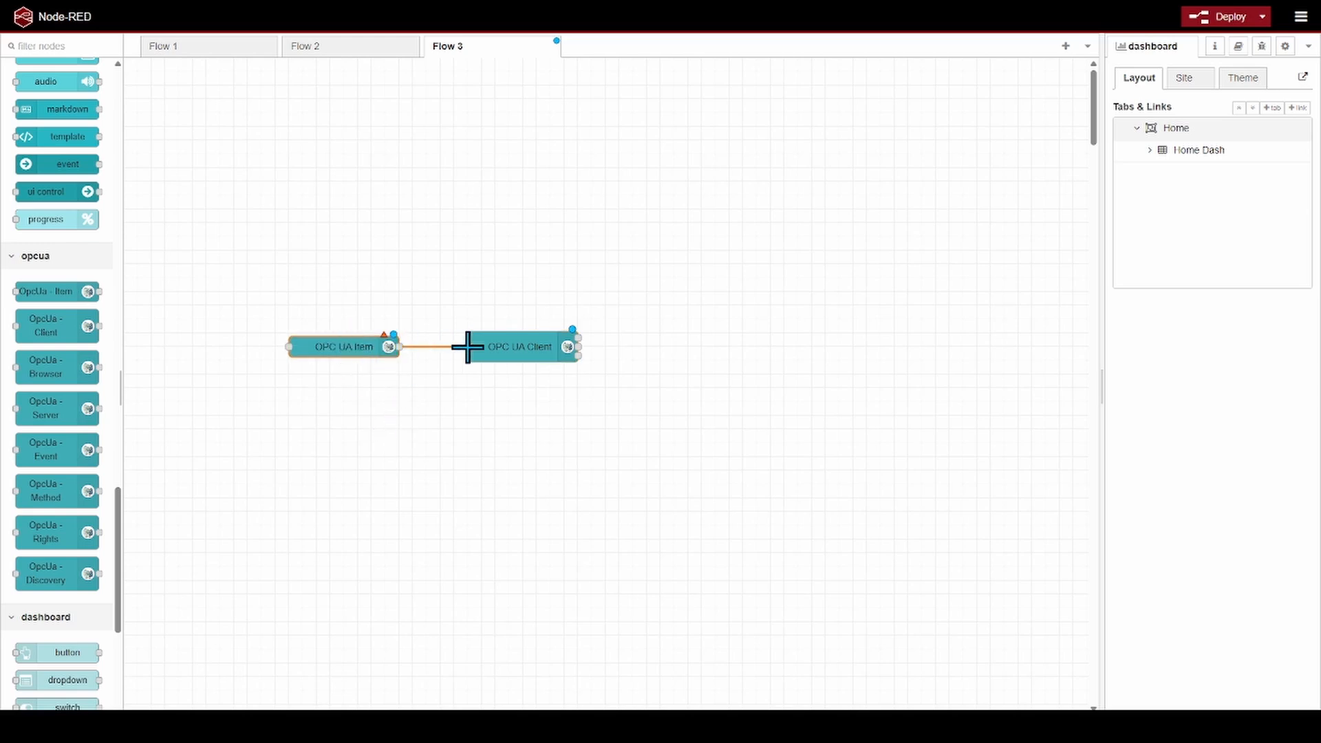
pyautogui.doubleClick(331, 348)
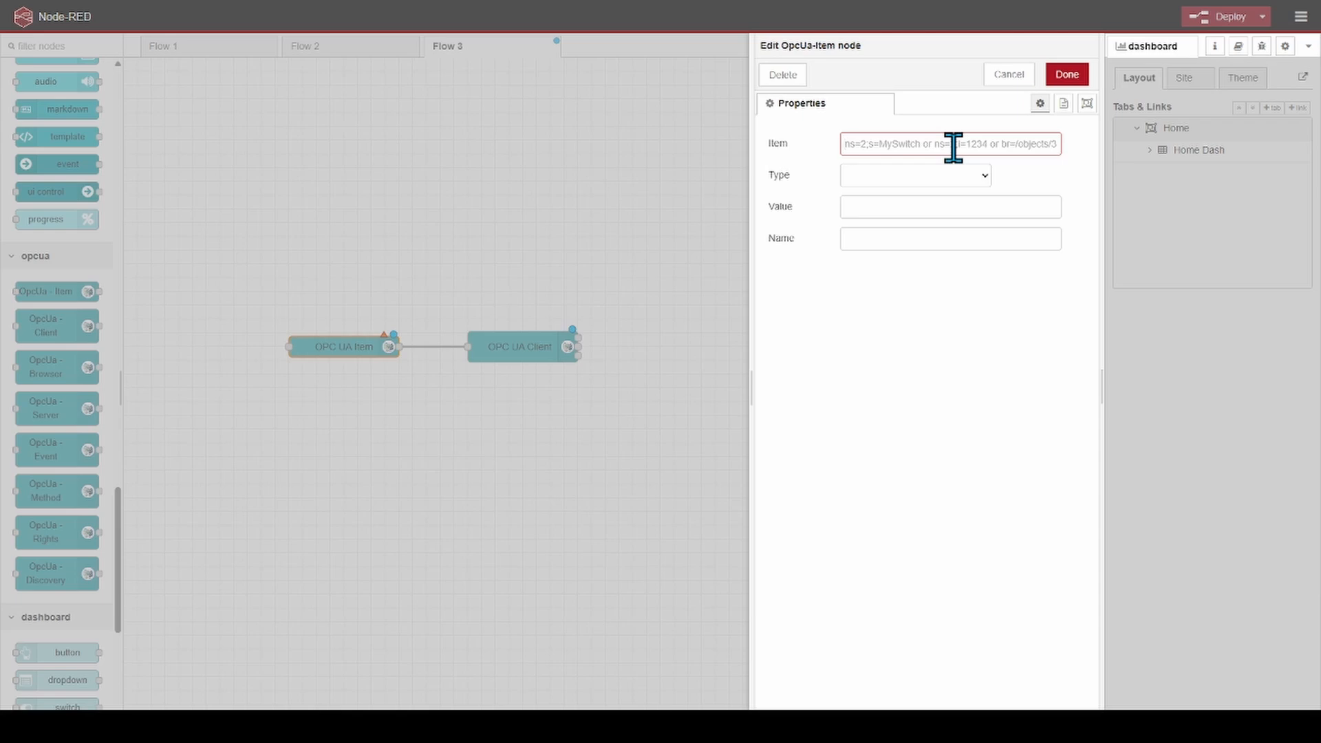
pyautogui.write('ns=3;s="DB_DATA"."Temperature1"')
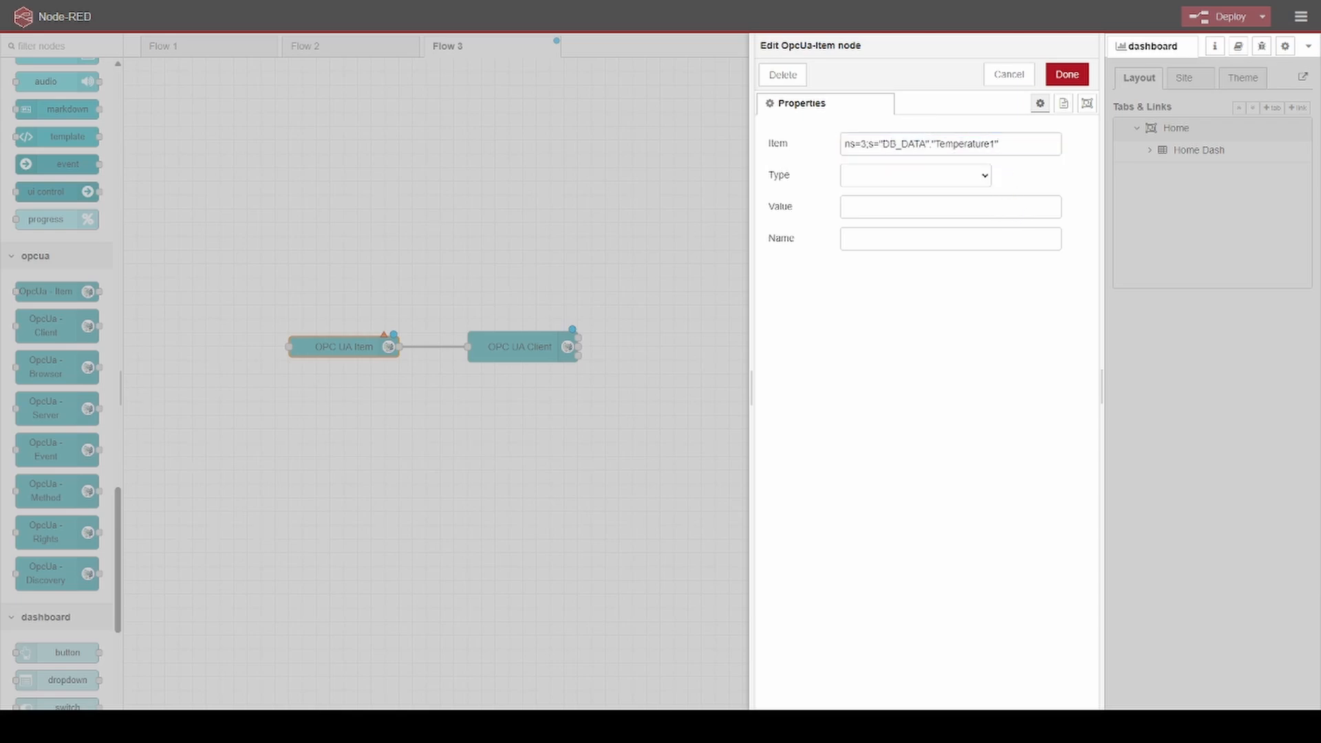
# Step: Check Temperature1's node ID and data type in UaExpert, then set the Node-RED item's type to Float and its name to tag1
pyautogui.hotkey('alt', 'Tab')
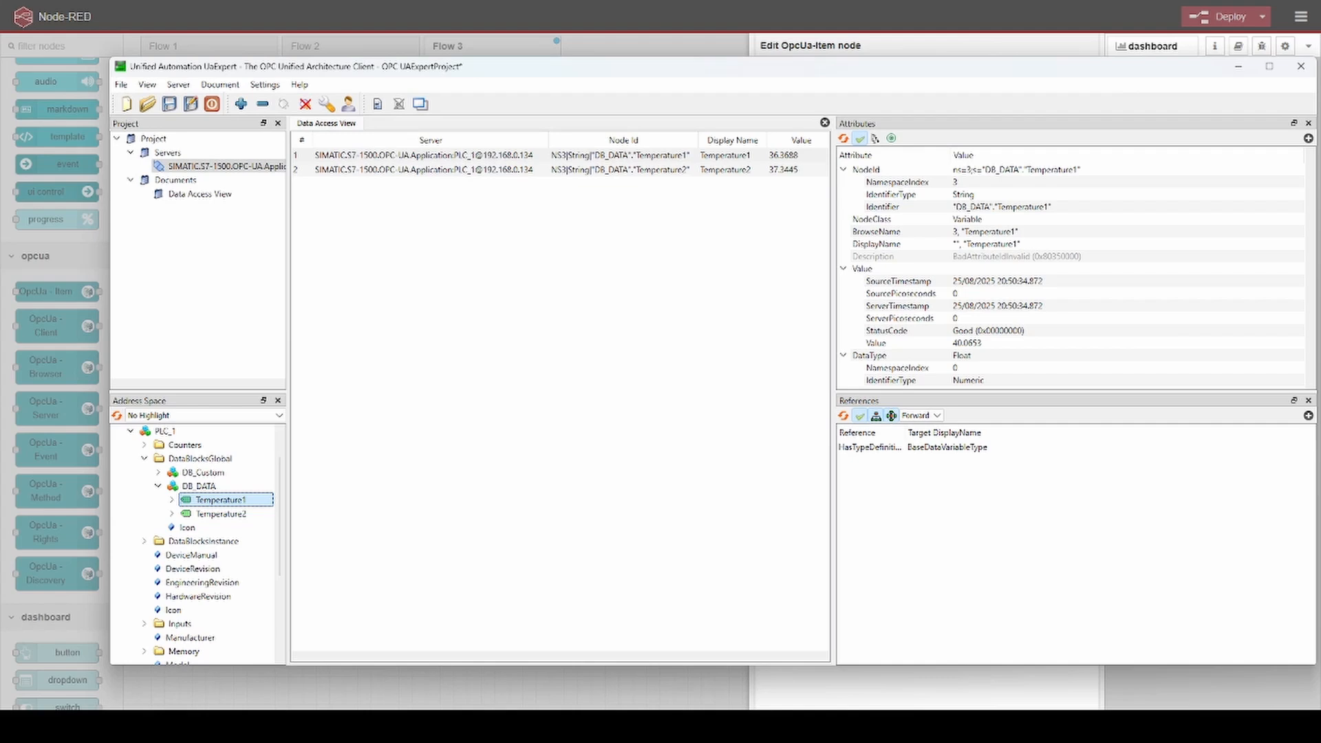
pyautogui.moveTo(1003, 69); pyautogui.dragTo(958, 189)
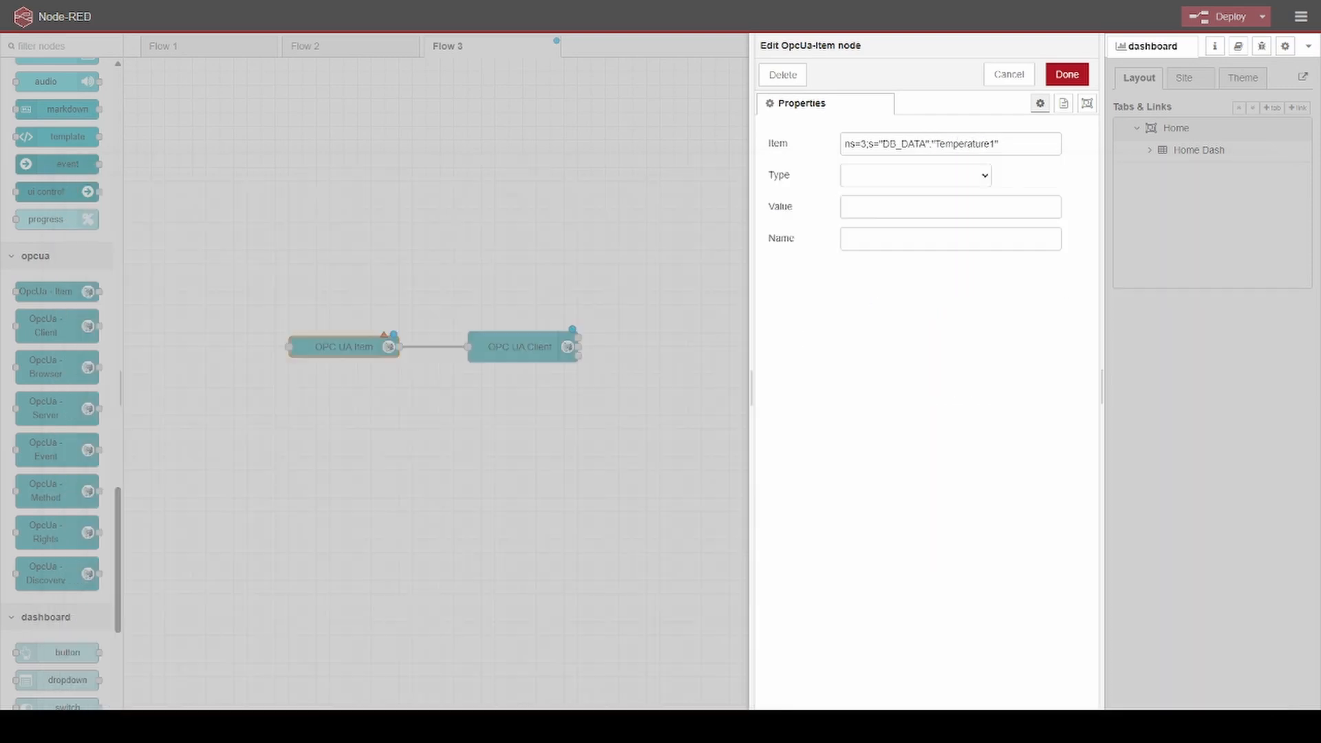
pyautogui.click(926, 143)
pyautogui.click(902, 180)
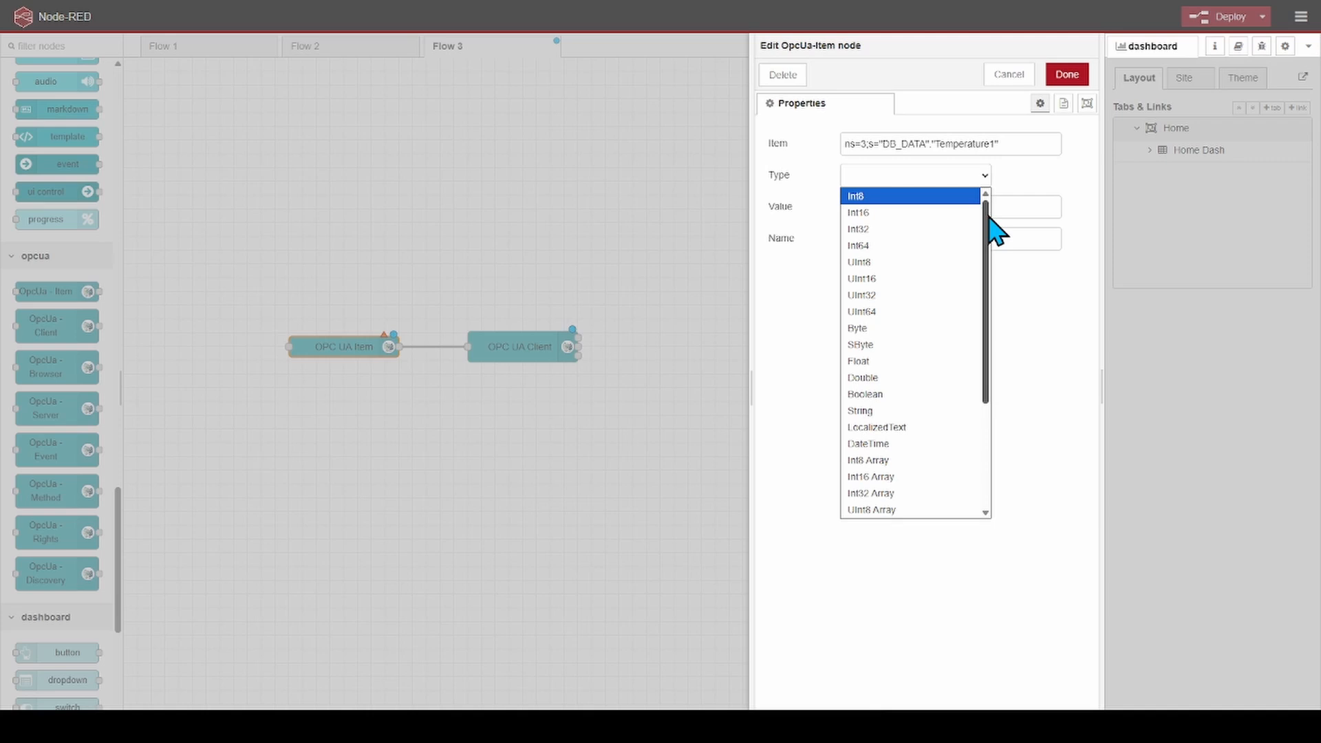
pyautogui.moveTo(988, 222); pyautogui.dragTo(988, 295)
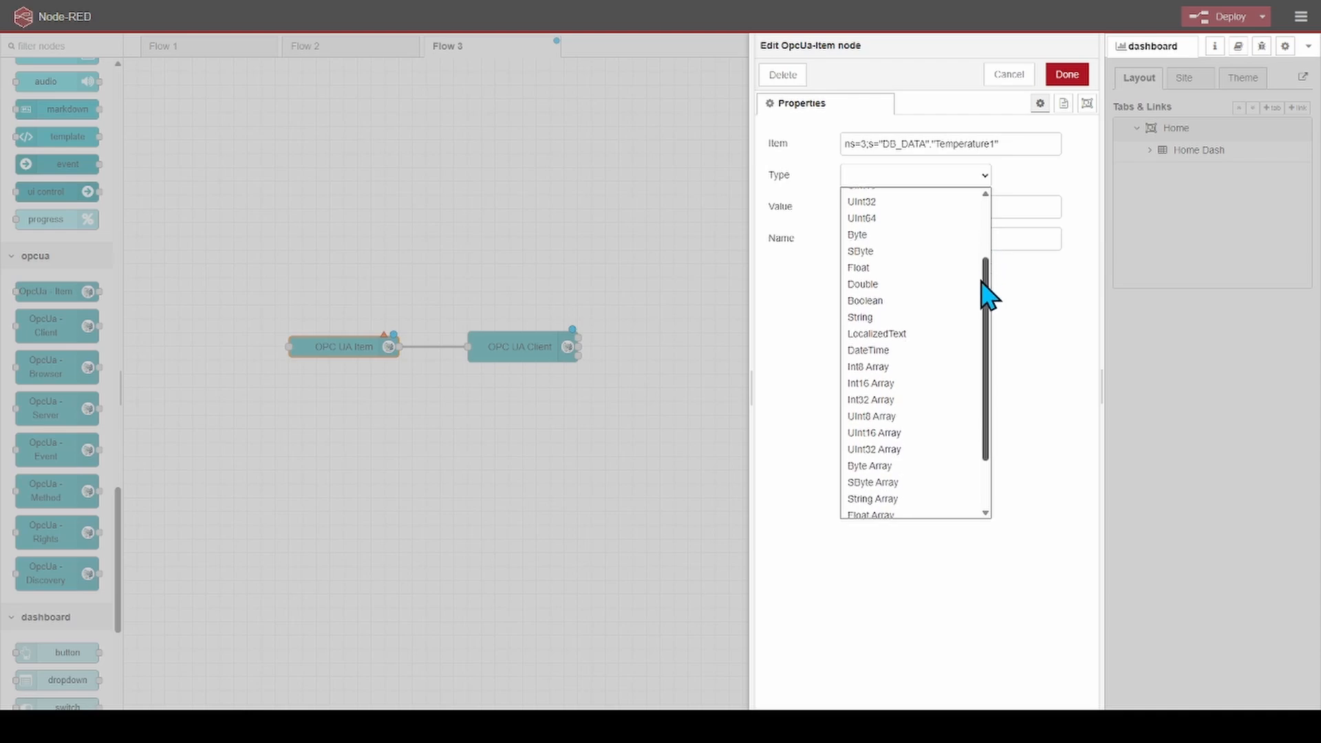
pyautogui.click(889, 265)
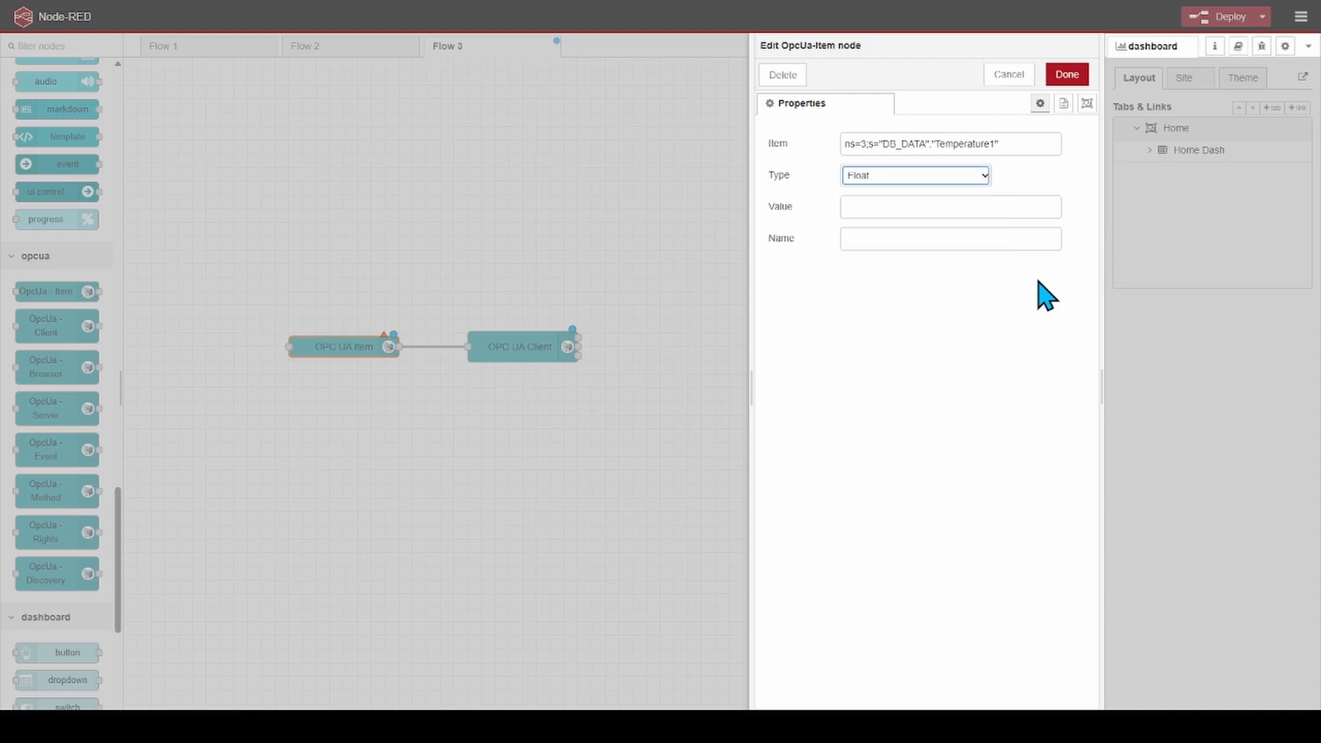
pyautogui.click(971, 245)
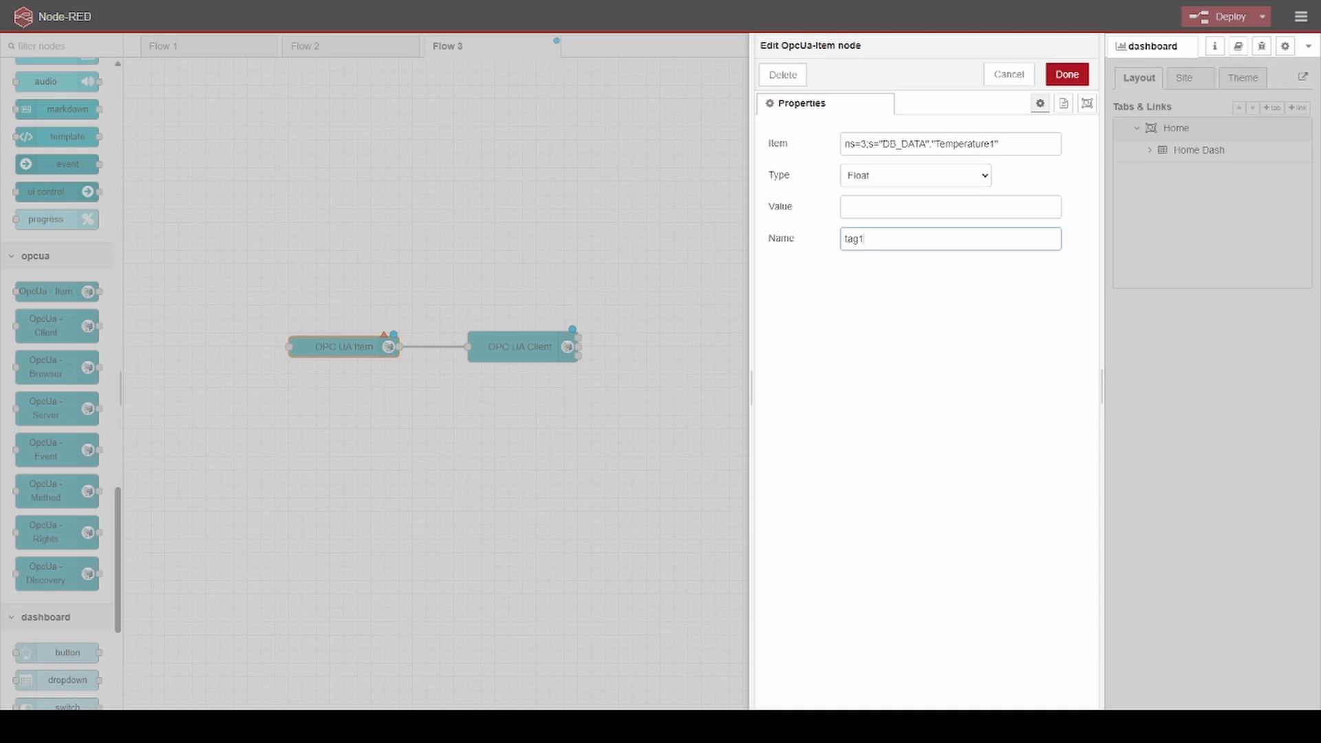
pyautogui.press('Tab')
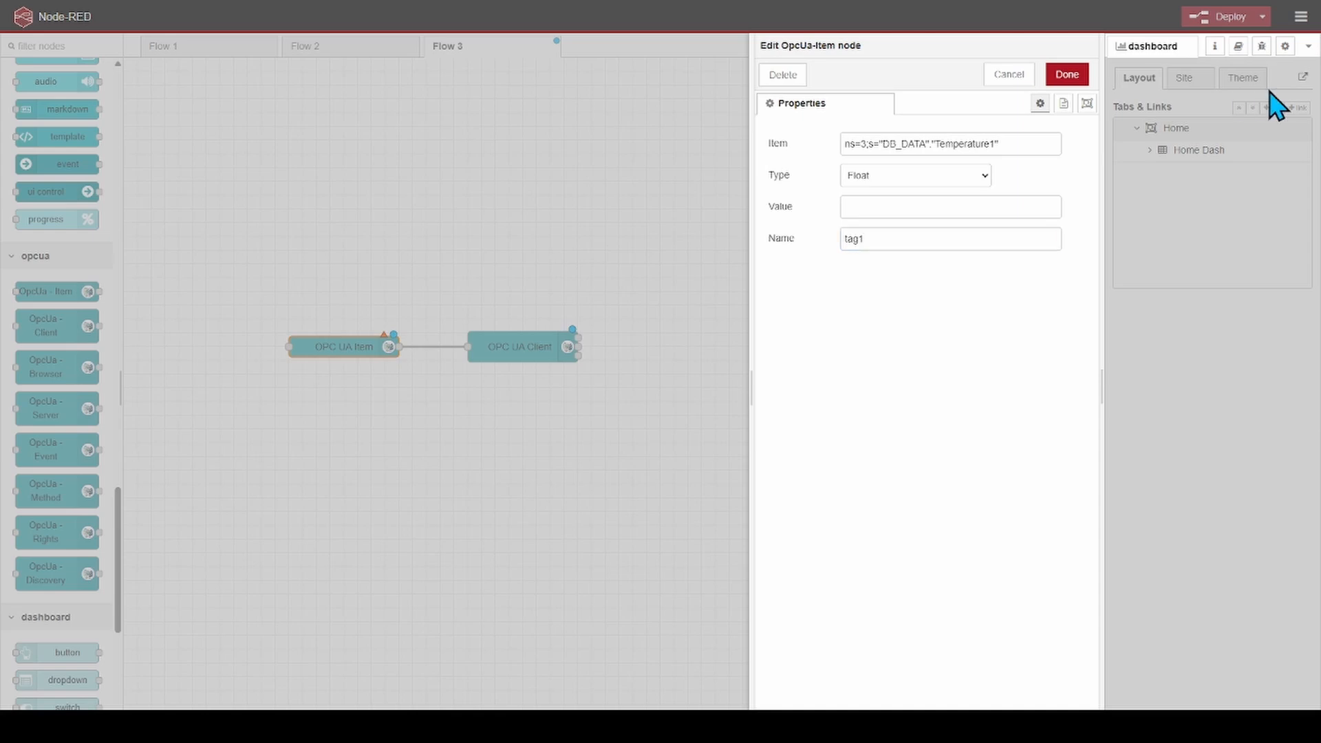
pyautogui.click(1067, 76)
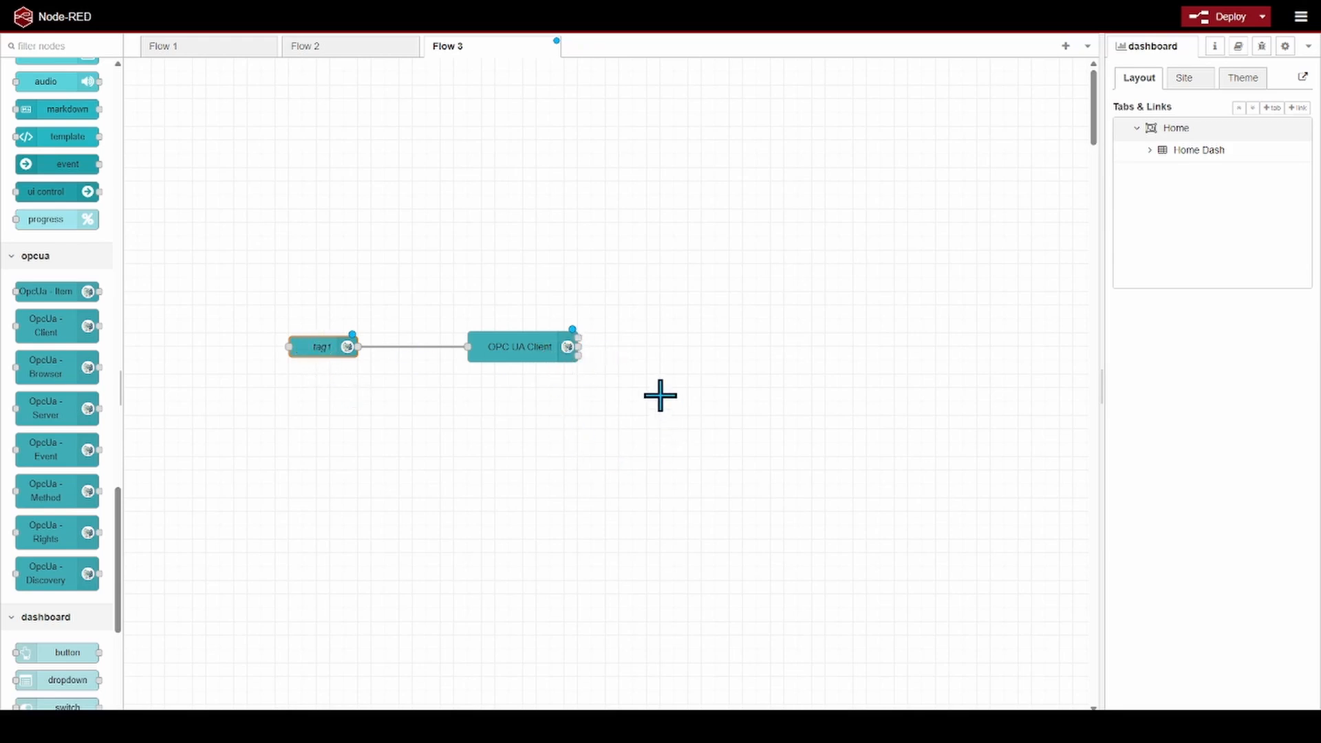
# Step: Add a debug node wired to the OPC UA Client's first output, deploy the flow and dismiss the notification
pyautogui.moveTo(118, 495); pyautogui.dragTo(121, 66)
pyautogui.moveTo(52, 131); pyautogui.dragTo(697, 327)
pyautogui.moveTo(584, 342); pyautogui.dragTo(662, 333)
pyautogui.click(1218, 19)
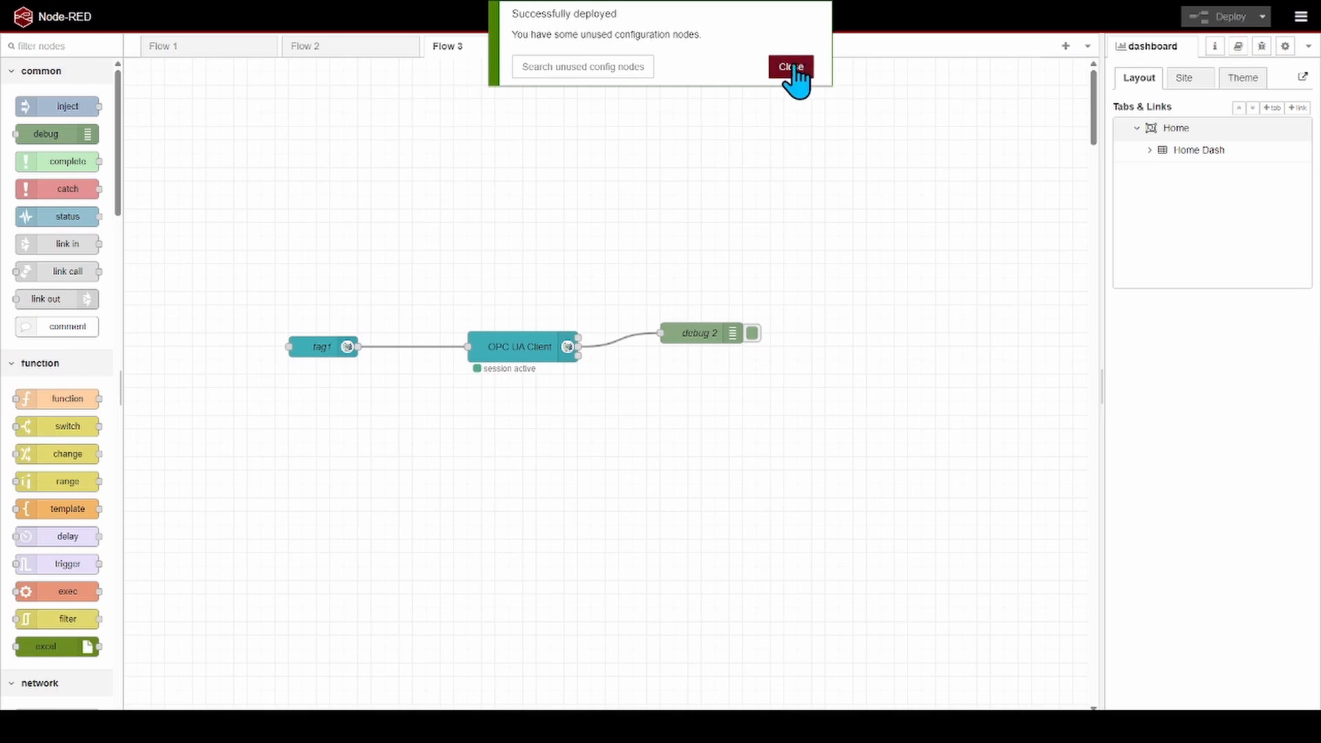
pyautogui.click(791, 67)
pyautogui.moveTo(1246, 131)
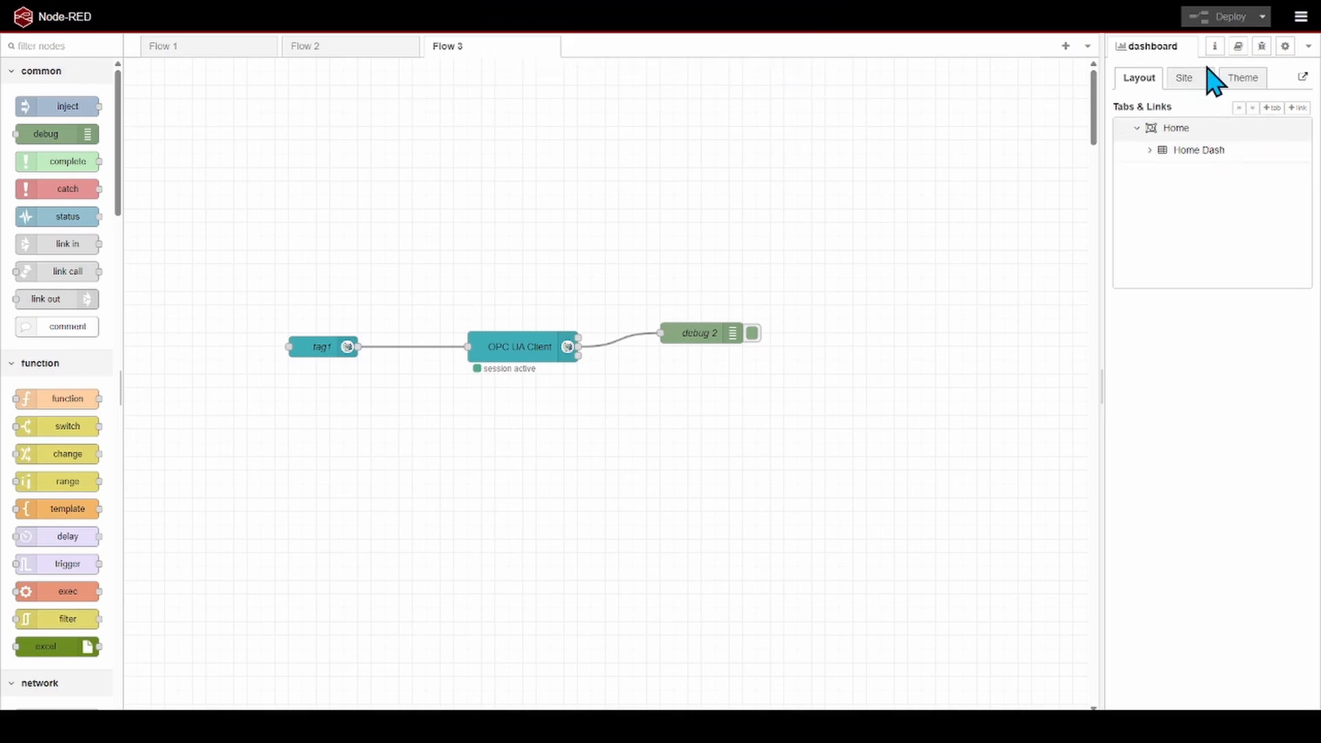
# Step: Show the debug messages in a widened sidebar, add an inject node without message properties wired into tag1, and deploy the flow
pyautogui.click(1262, 46)
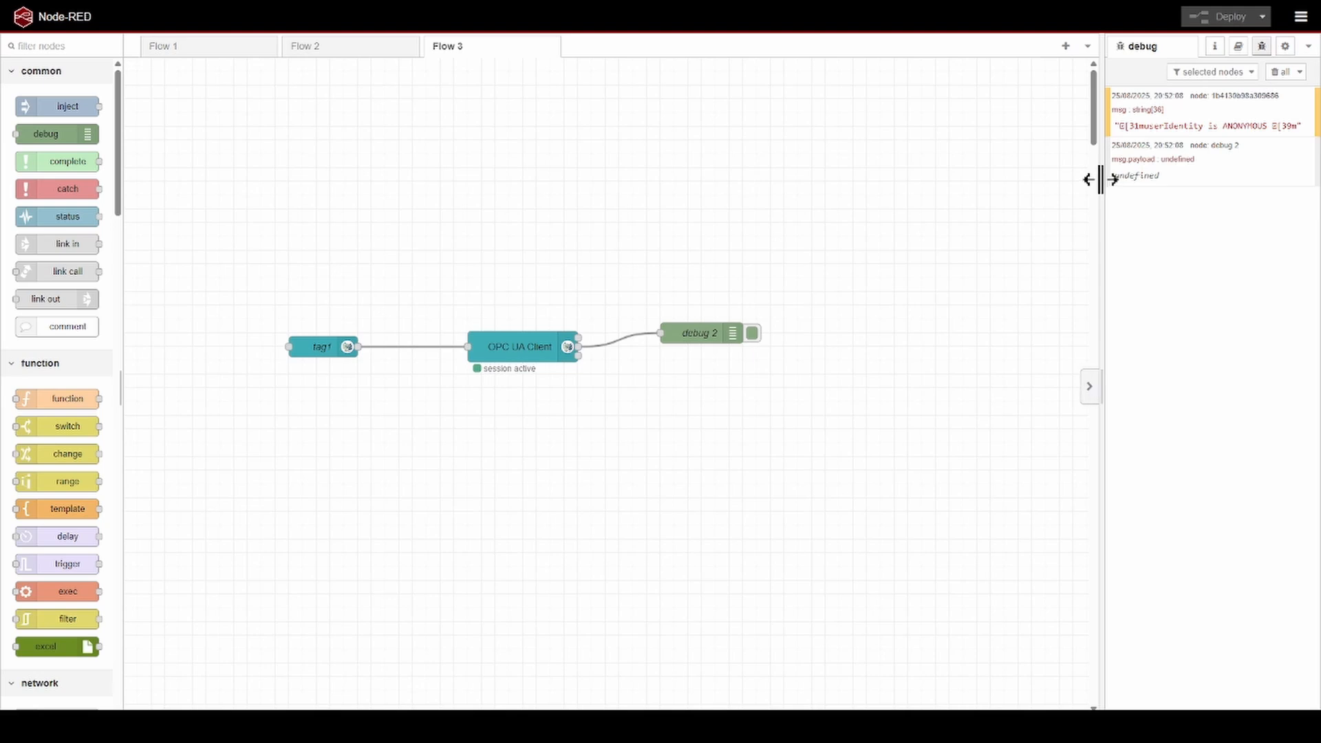
pyautogui.moveTo(1101, 180); pyautogui.dragTo(975, 179)
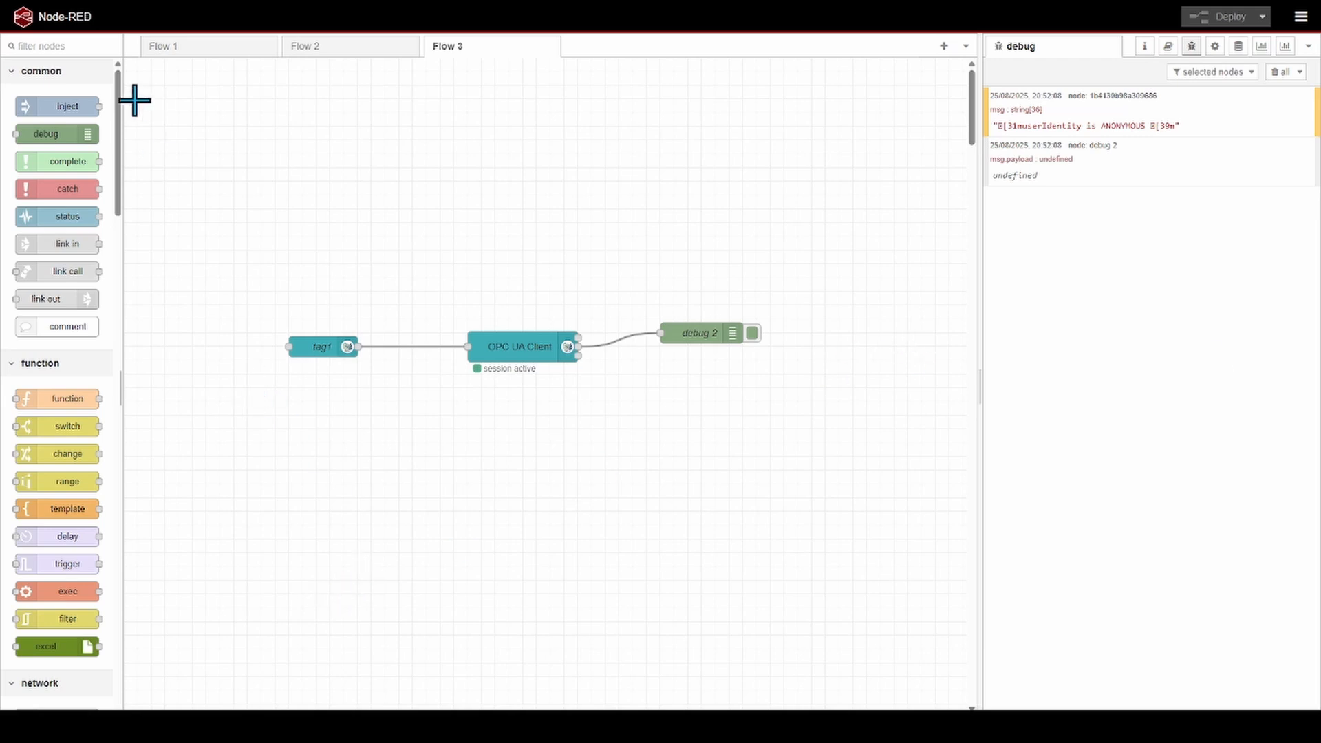
pyautogui.moveTo(68, 112); pyautogui.dragTo(296, 351)
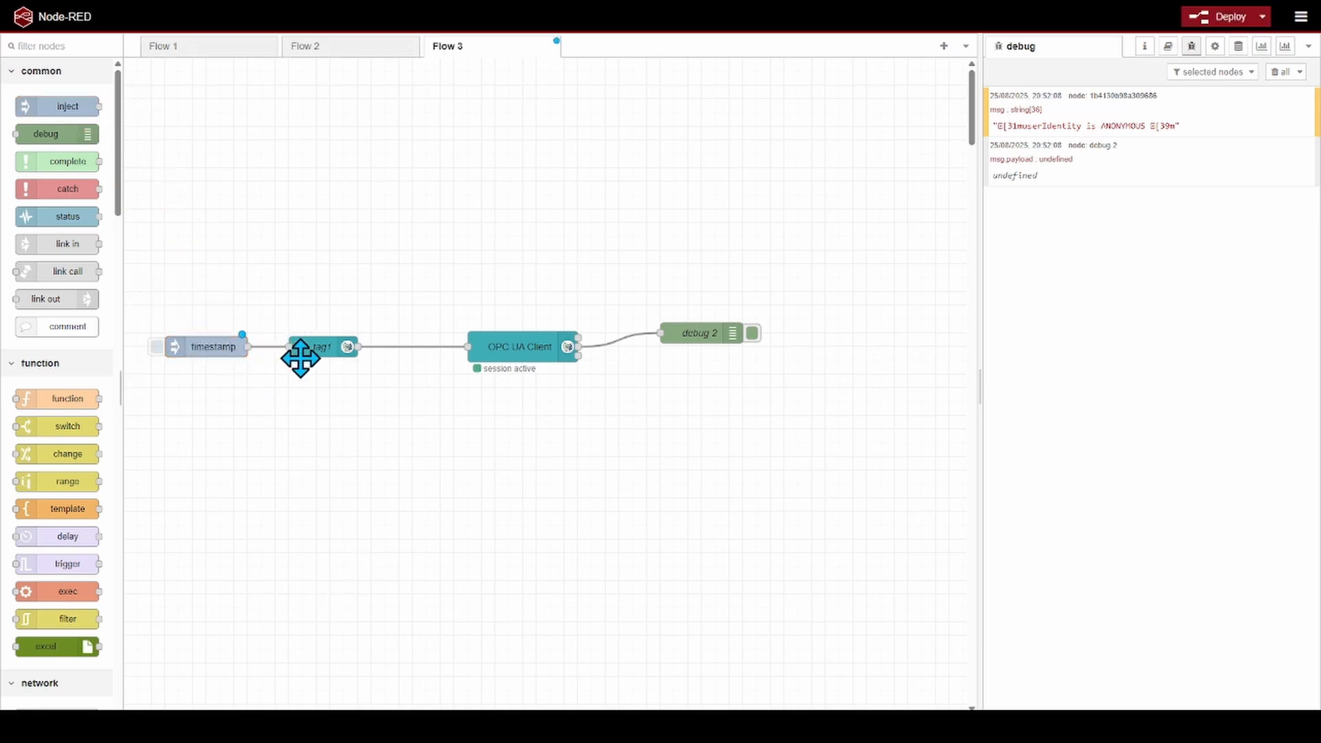
pyautogui.doubleClick(189, 351)
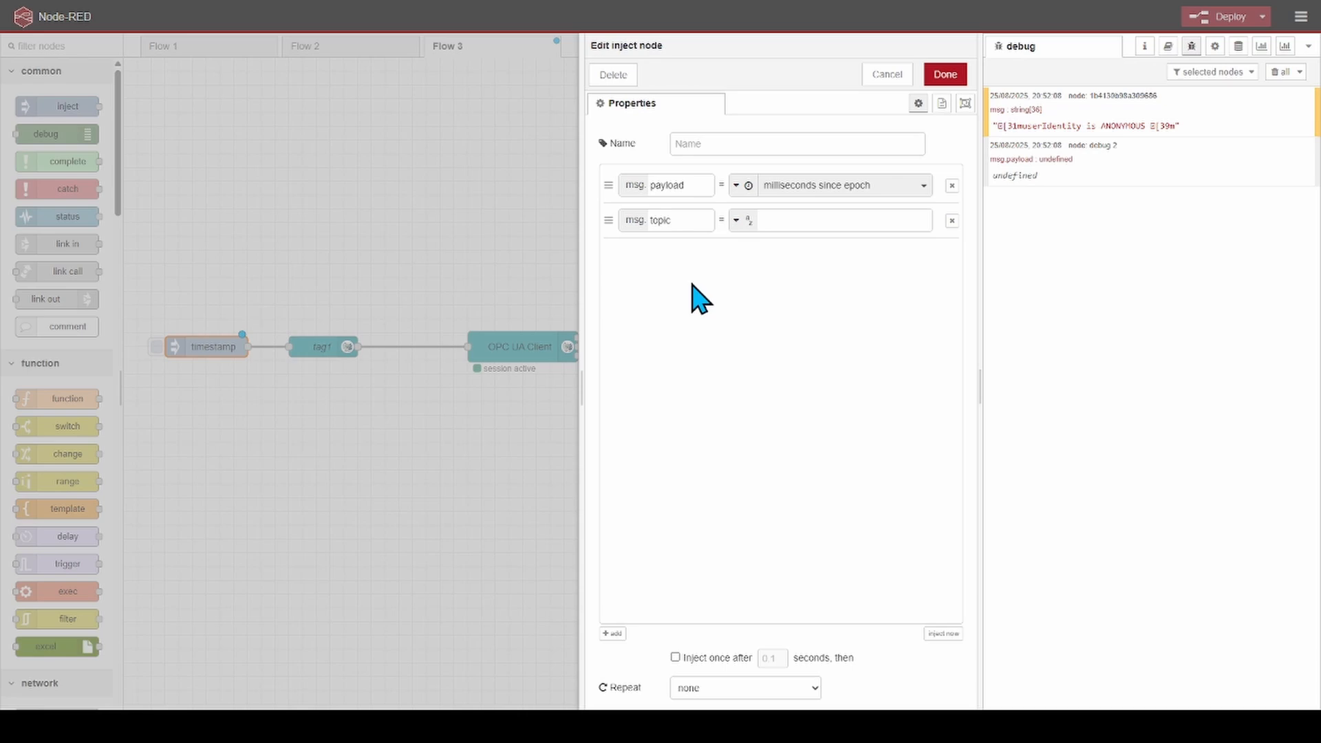
pyautogui.click(951, 186)
pyautogui.click(952, 185)
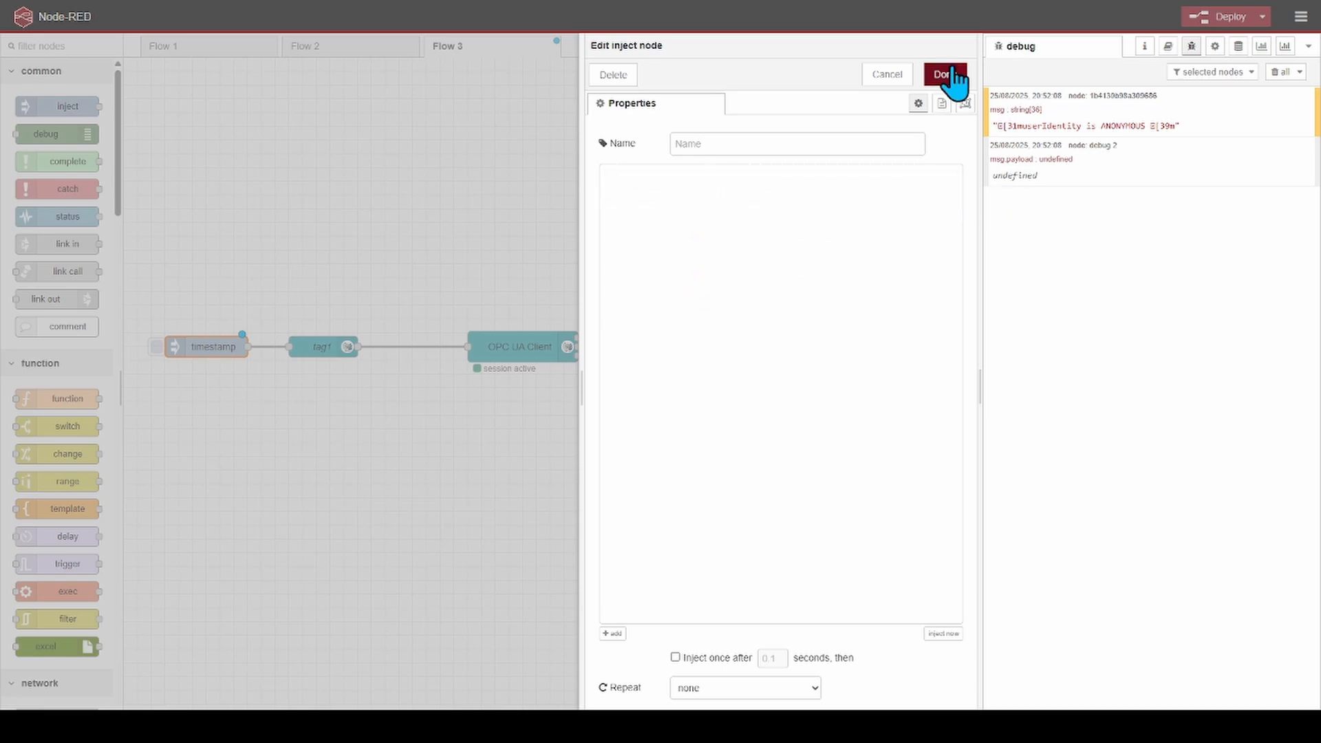
pyautogui.click(946, 74)
pyautogui.click(1225, 19)
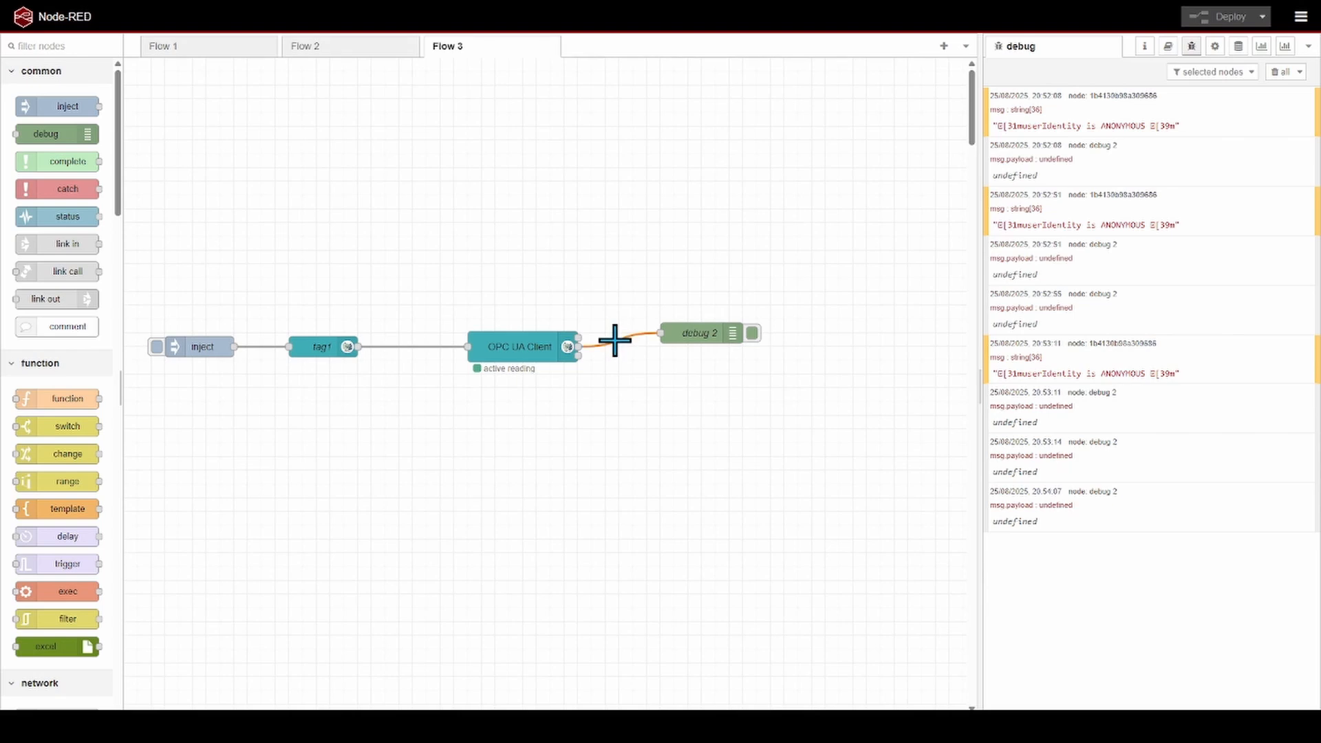
# Step: Rewire debug 2 to the OPC UA Client's first output, deploy the flow and dismiss the notification
pyautogui.press('Delete')
pyautogui.moveTo(578, 337); pyautogui.dragTo(663, 333)
pyautogui.click(1225, 20)
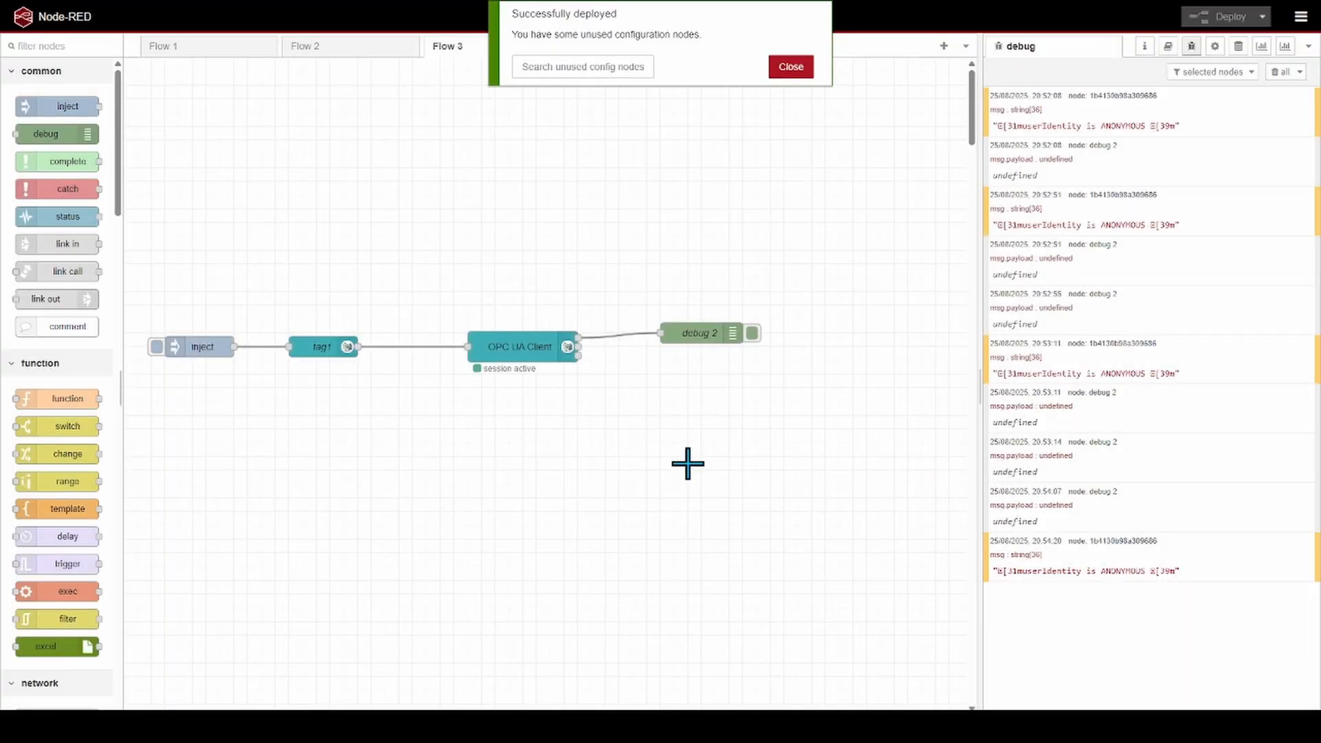
pyautogui.click(791, 66)
# Step: Trigger the inject node repeatedly, clearing the old debug messages, to read Temperature1's values
pyautogui.click(157, 347)
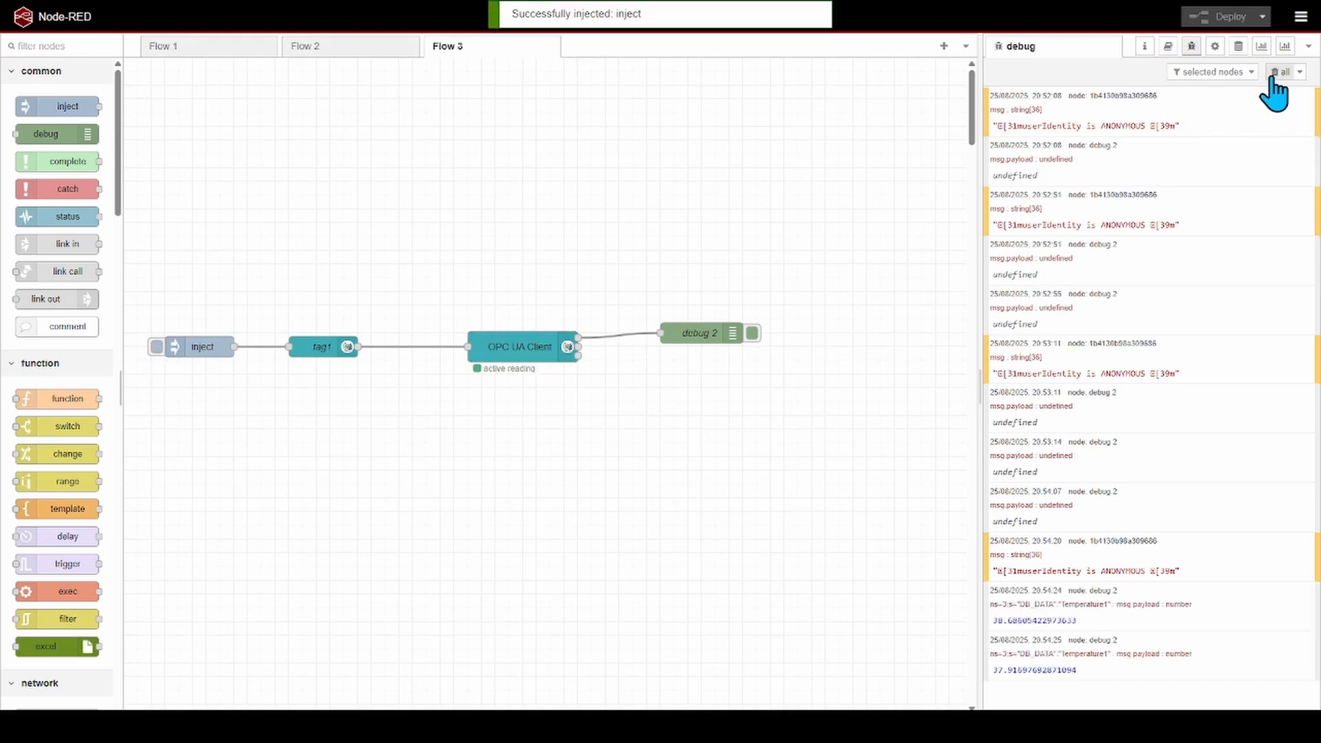
pyautogui.click(1279, 72)
pyautogui.click(156, 347)
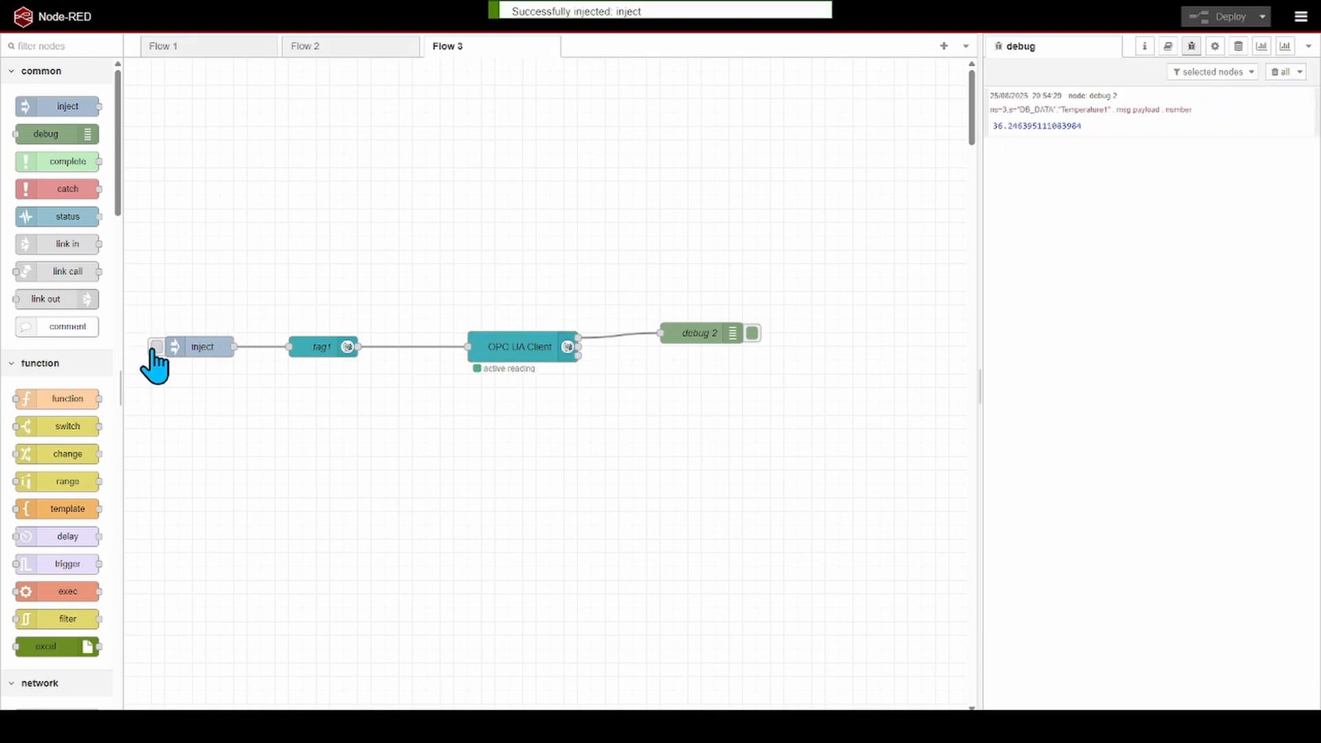
pyautogui.click(157, 348)
pyautogui.click(157, 348)
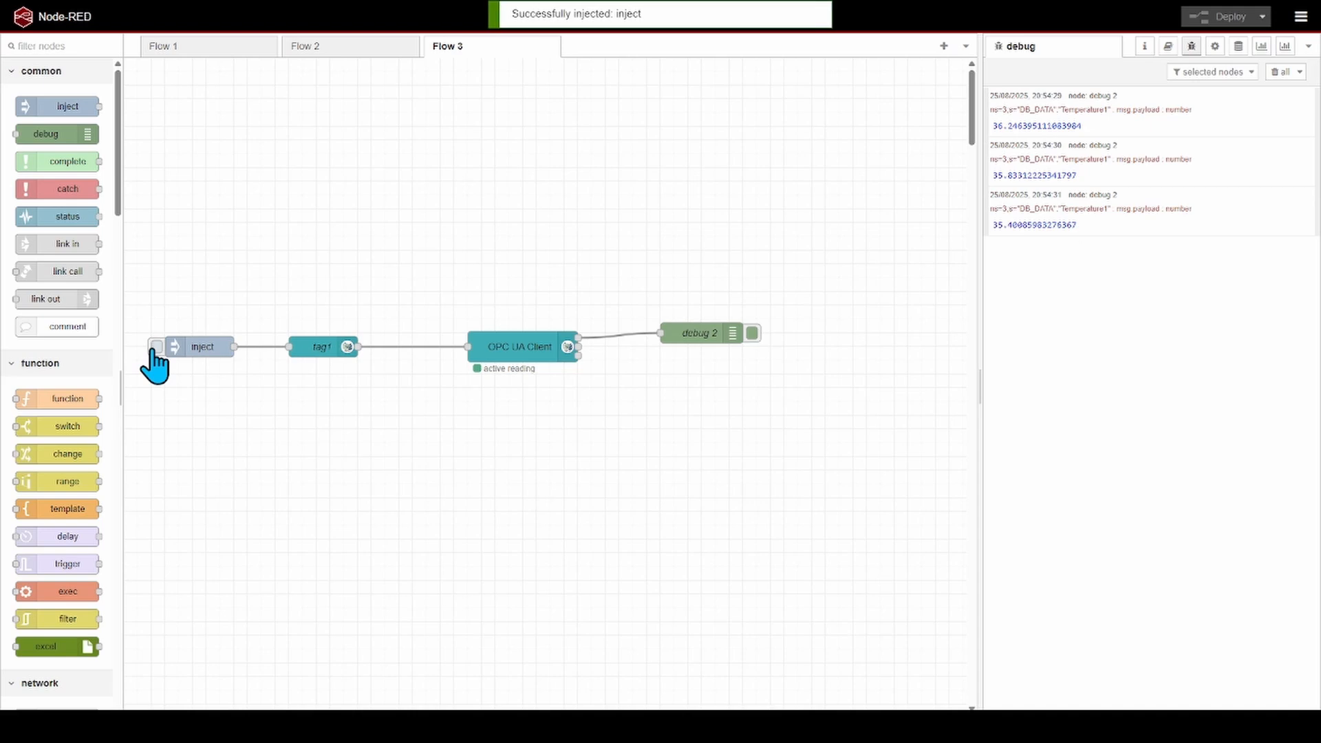
pyautogui.click(157, 347)
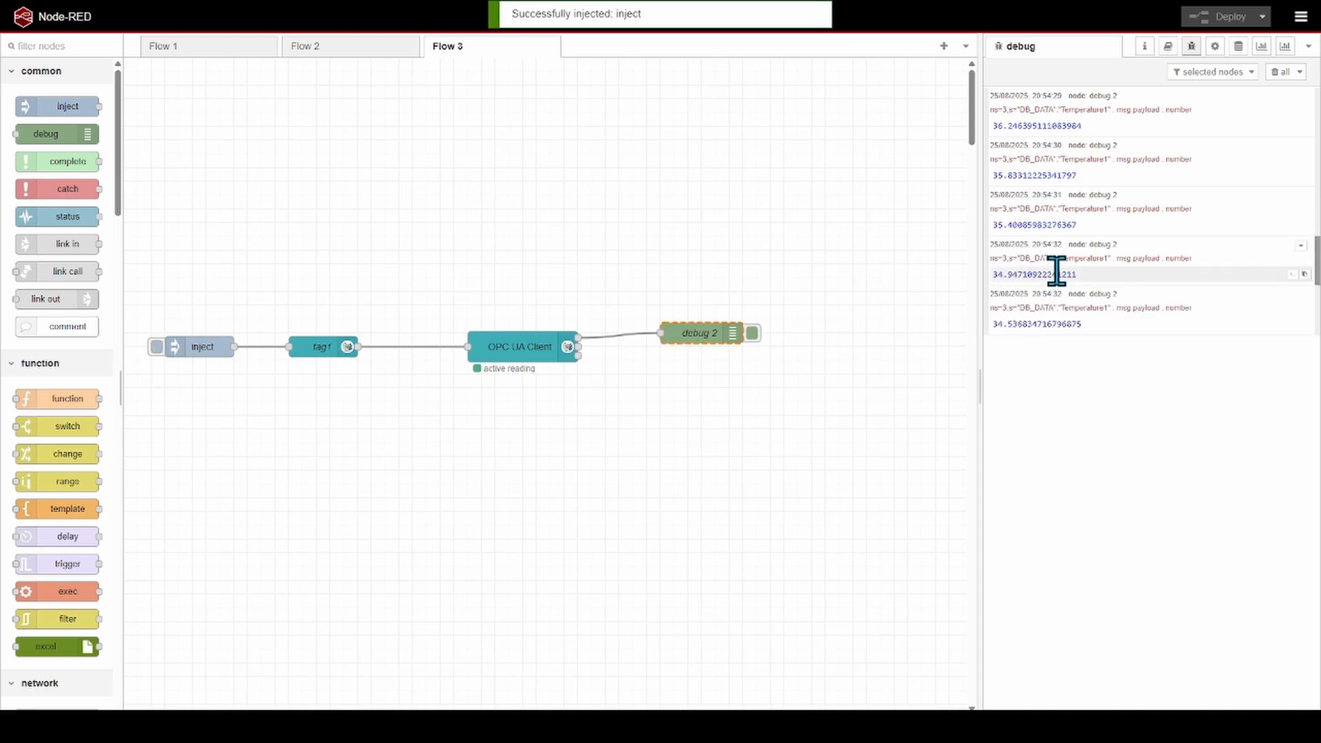
# Step: Duplicate tag1 and set the copy's item to ns=3;s="DB_DATA"."Temperature2", its type to Float and its name to tag2
pyautogui.click(309, 349)
pyautogui.hotkey('ctrl', 'c')
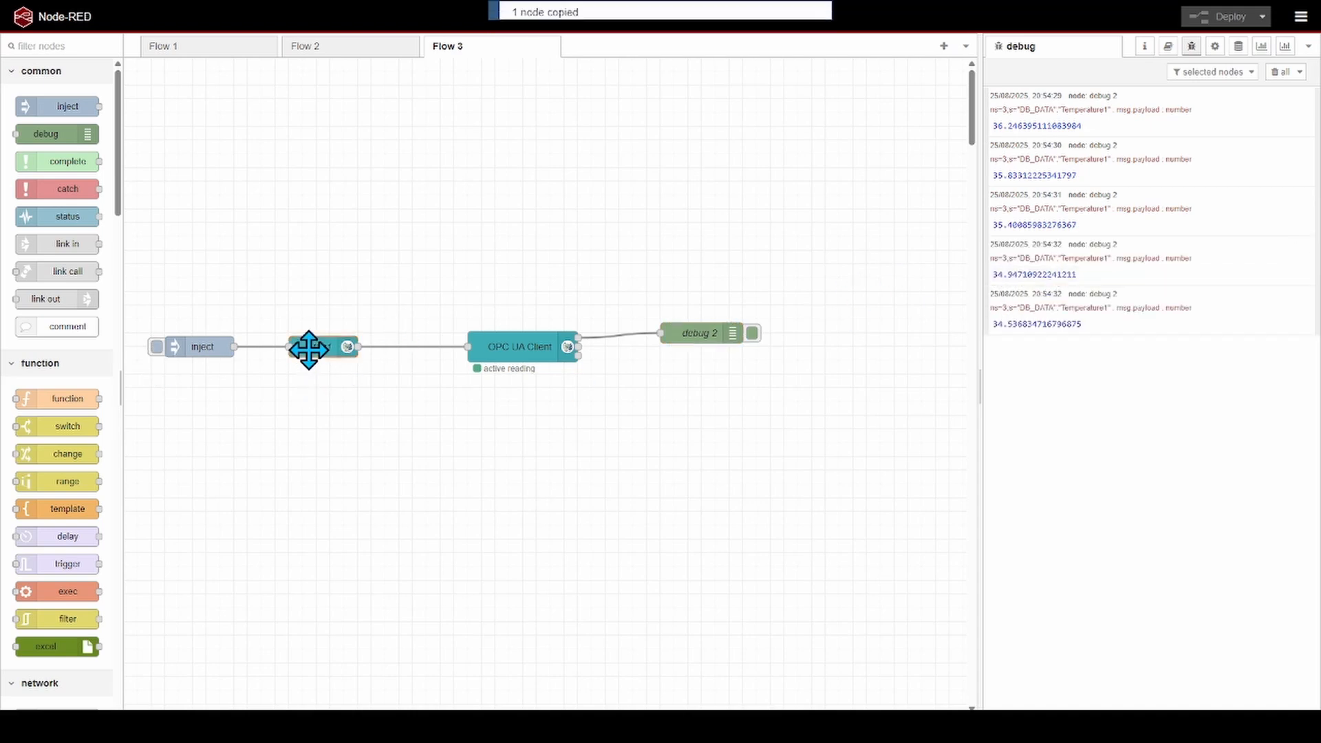
pyautogui.hotkey('ctrl', 'v')
pyautogui.doubleClick(330, 379)
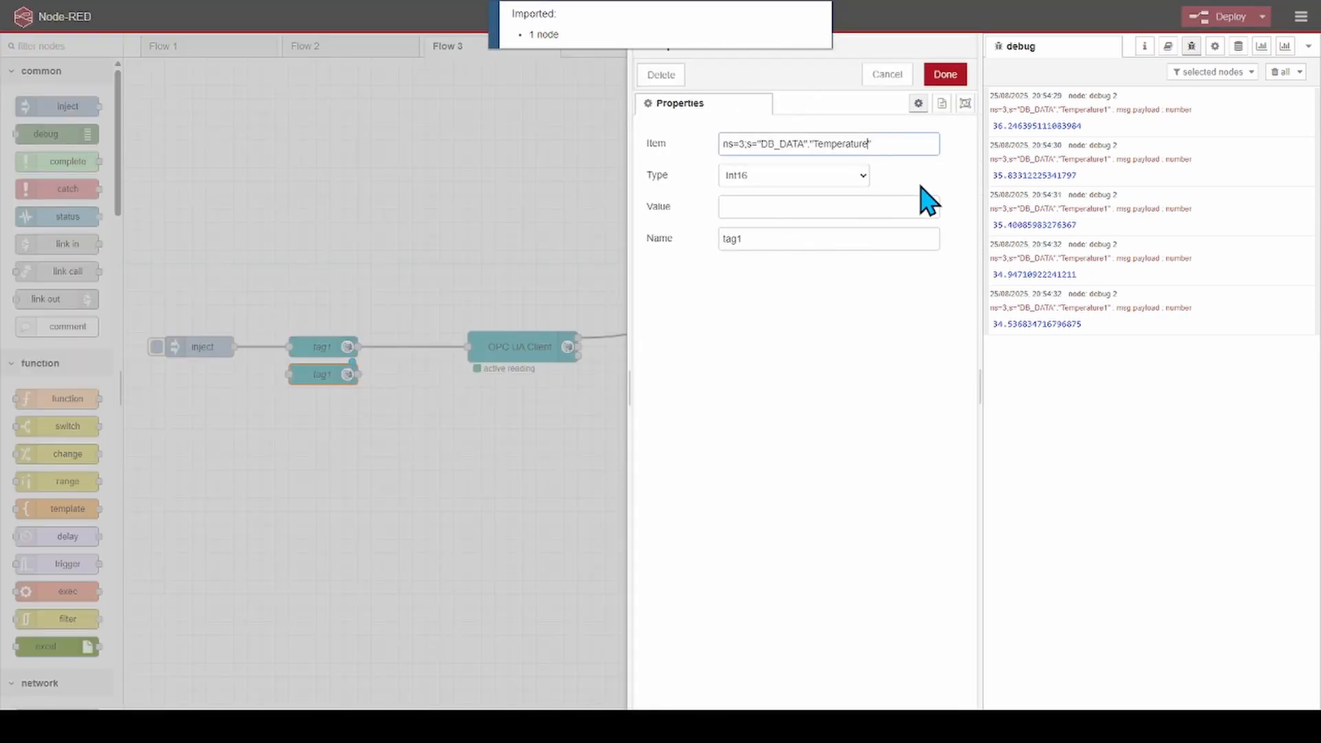
pyautogui.write('2')
pyautogui.click(834, 177)
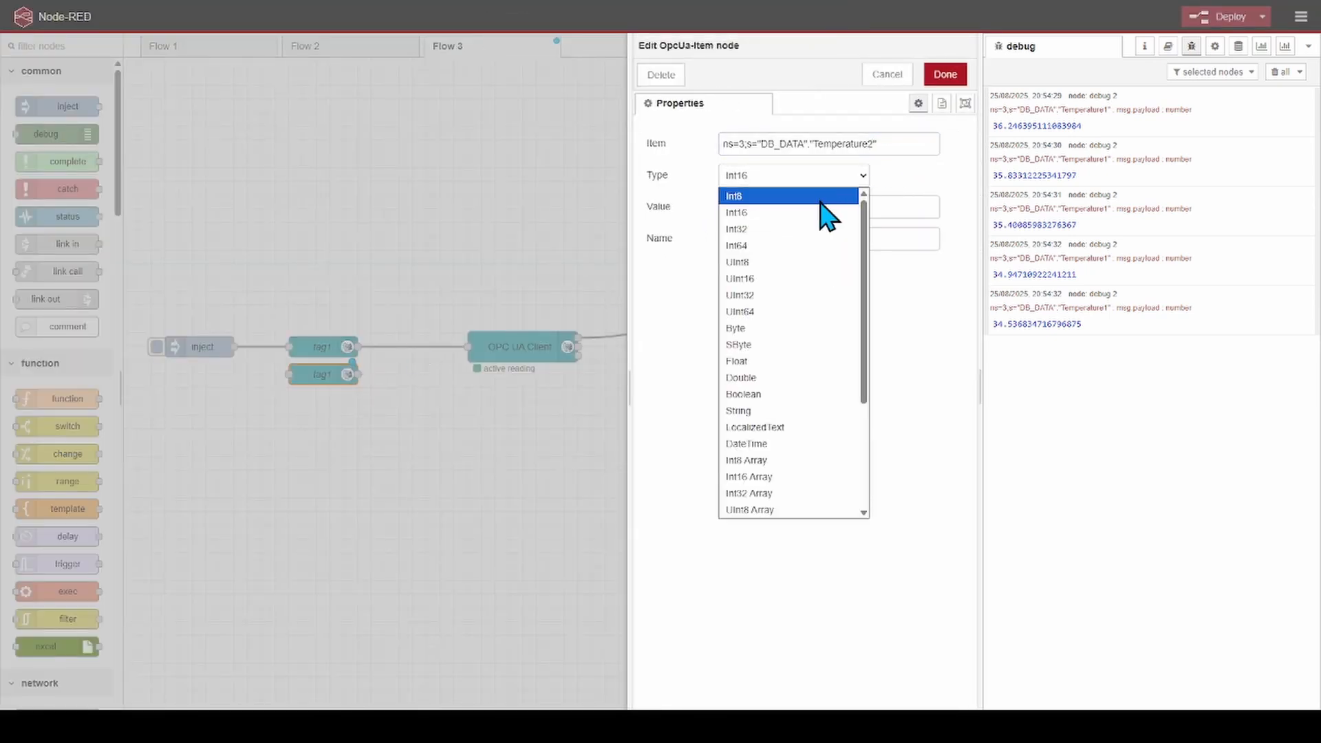
pyautogui.click(766, 361)
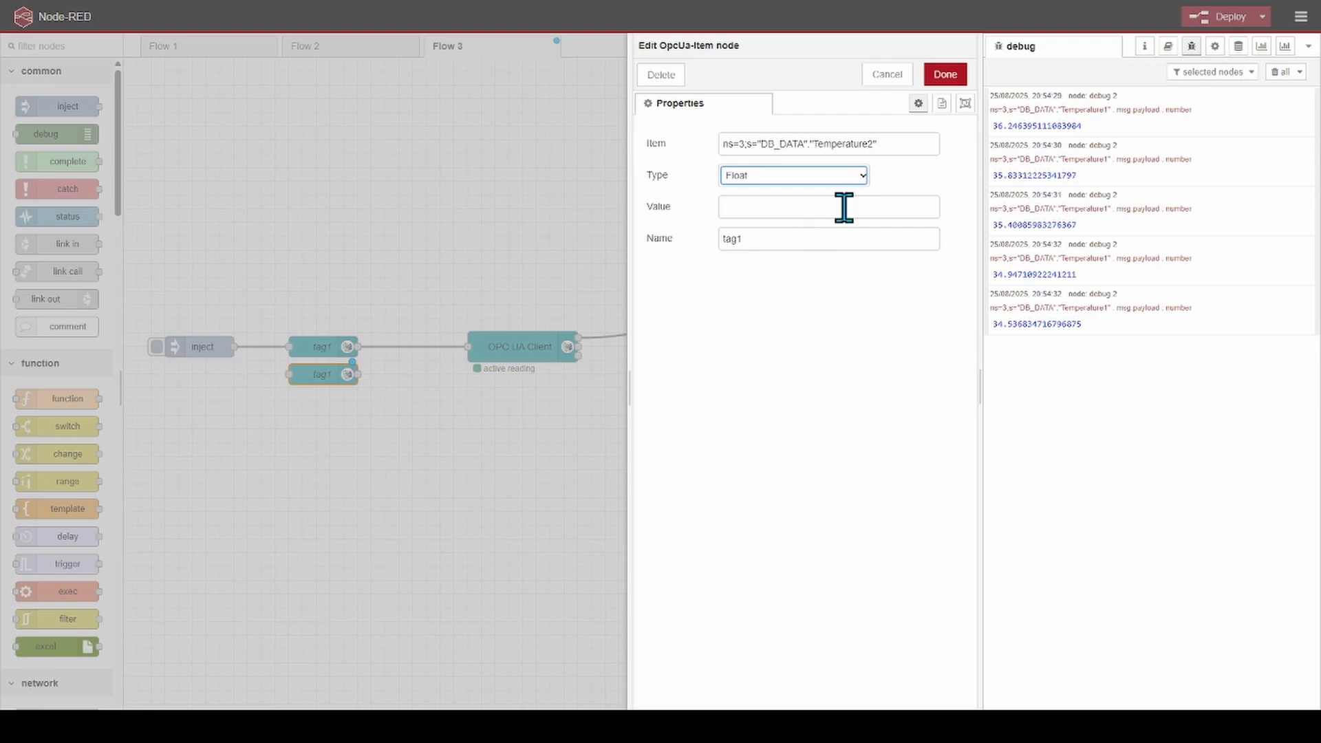
pyautogui.click(769, 242)
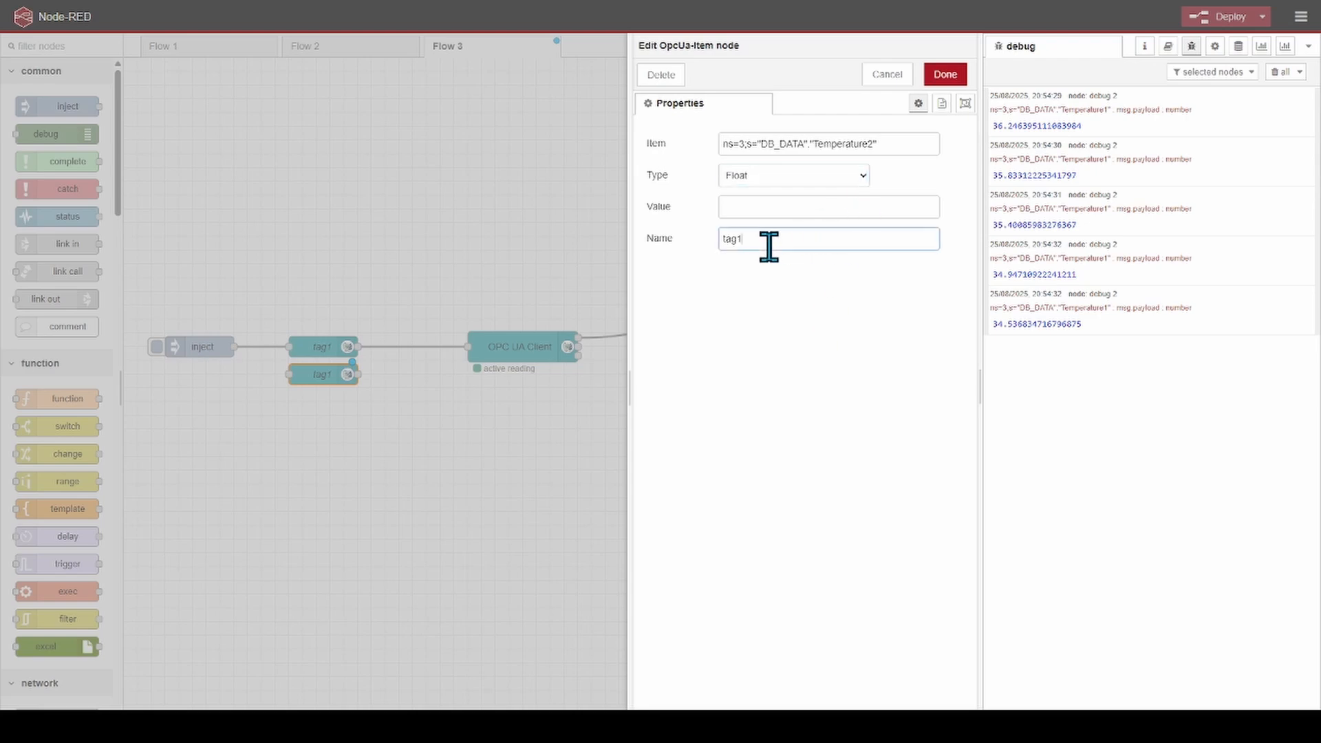
pyautogui.click(945, 74)
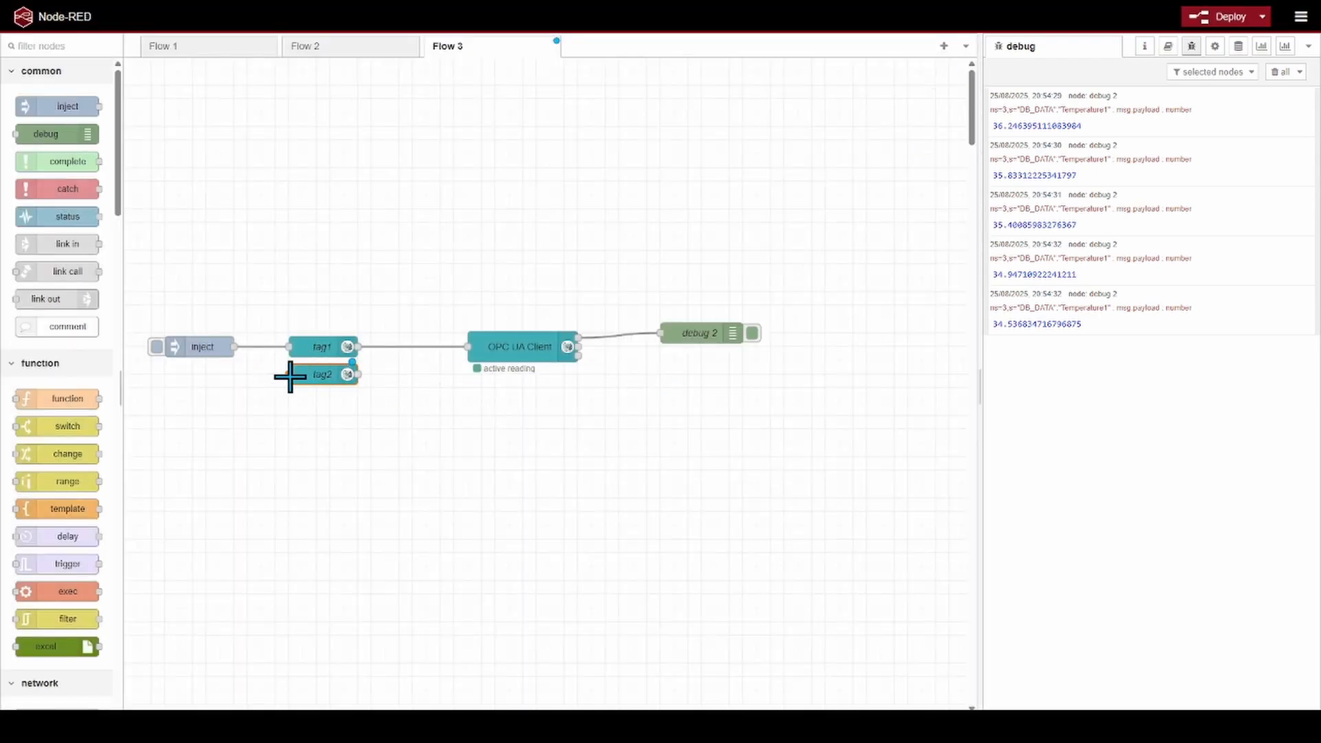
# Step: Wire tag2 between the inject node and the OPC UA Client, deploy the flow and trigger a test read
pyautogui.moveTo(290, 376); pyautogui.dragTo(234, 347)
pyautogui.moveTo(359, 374); pyautogui.dragTo(465, 348)
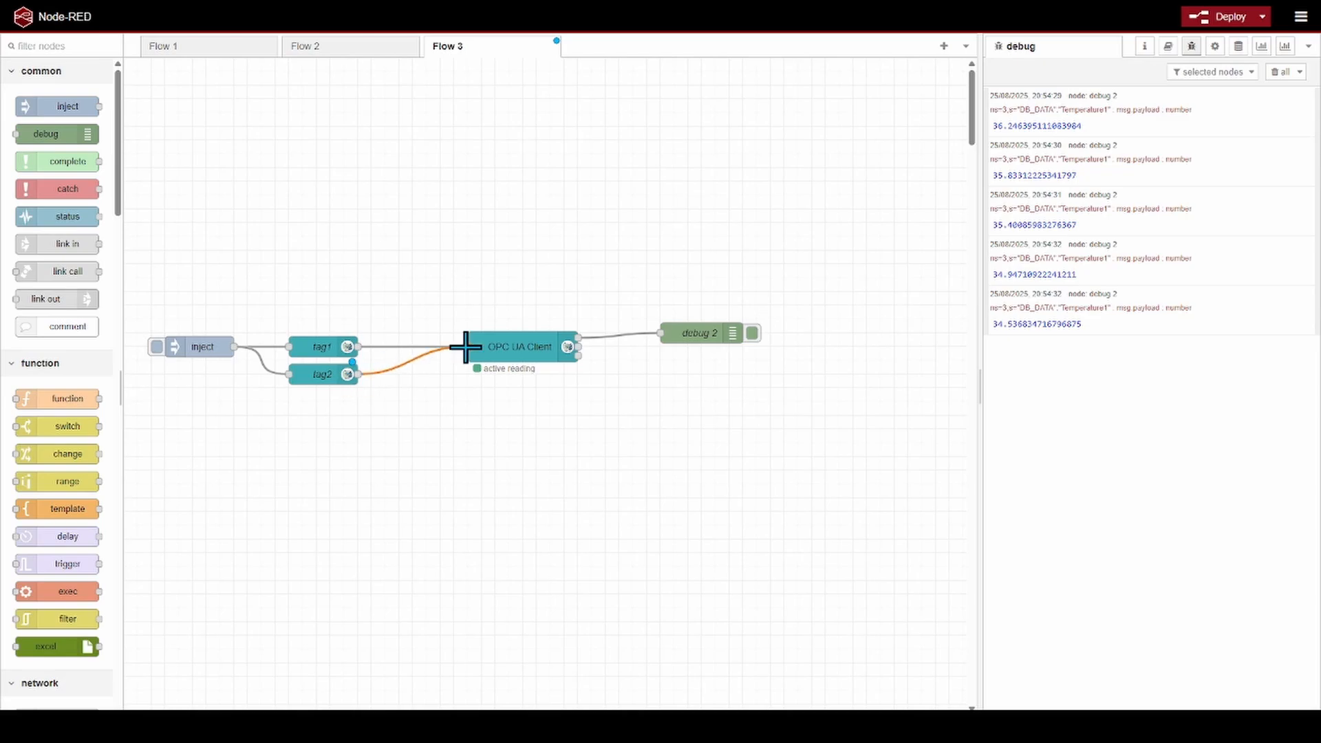
pyautogui.click(1209, 18)
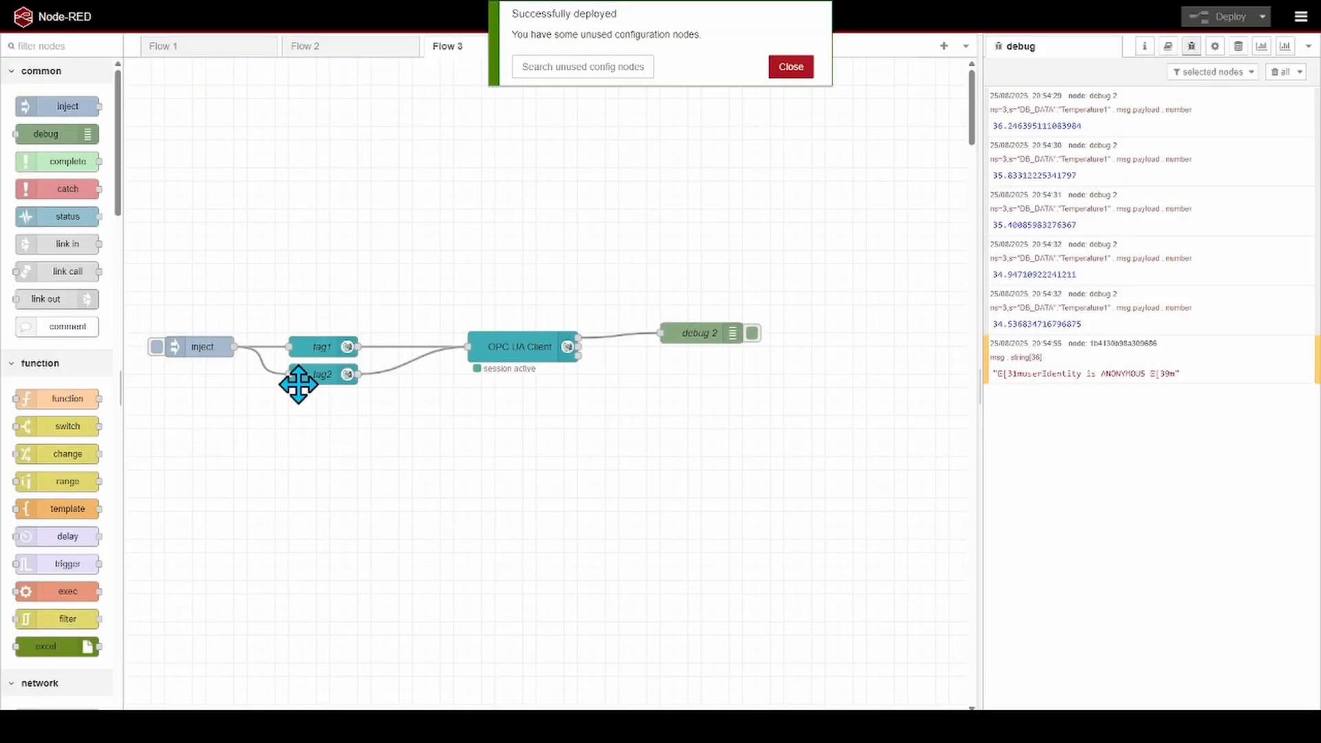
pyautogui.click(157, 347)
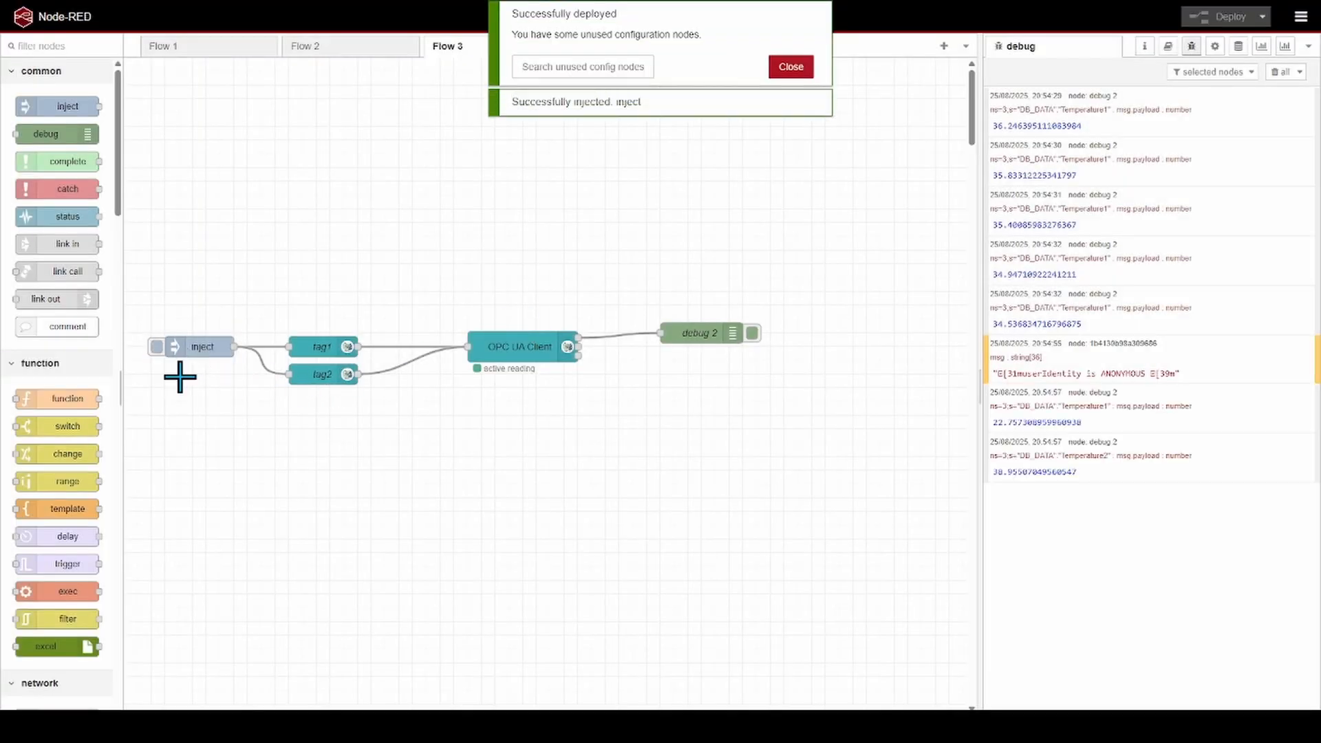
# Step: Set the data type of the tag1 item to Float and redeploy the flow
pyautogui.doubleClick(318, 348)
pyautogui.click(835, 176)
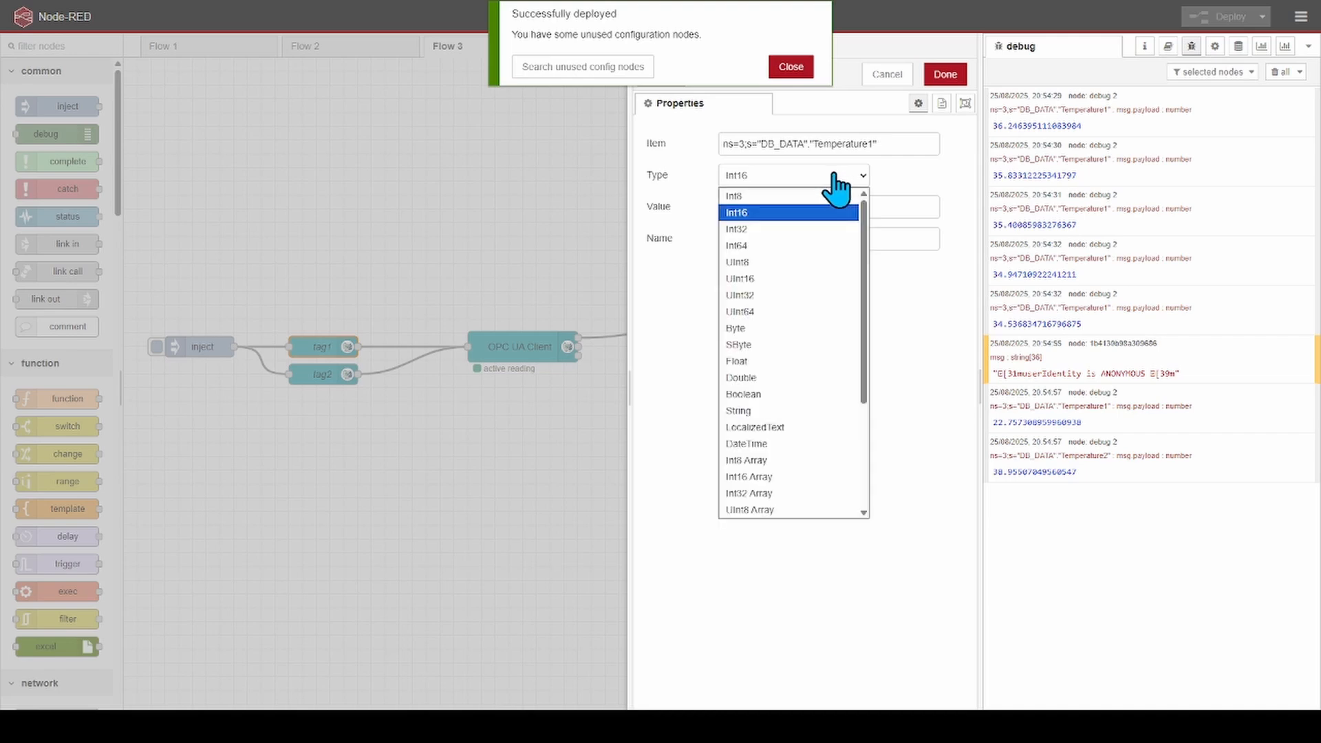
pyautogui.click(774, 361)
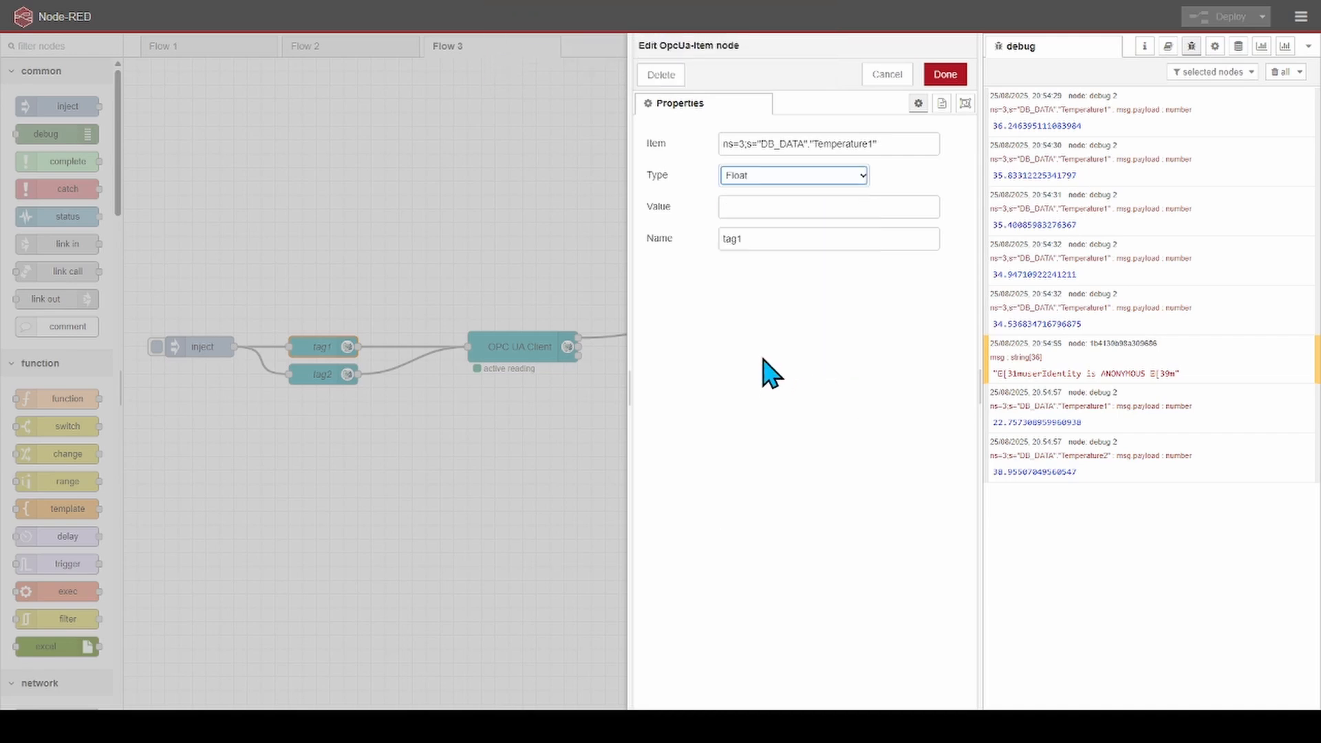
pyautogui.click(943, 74)
pyautogui.click(1228, 17)
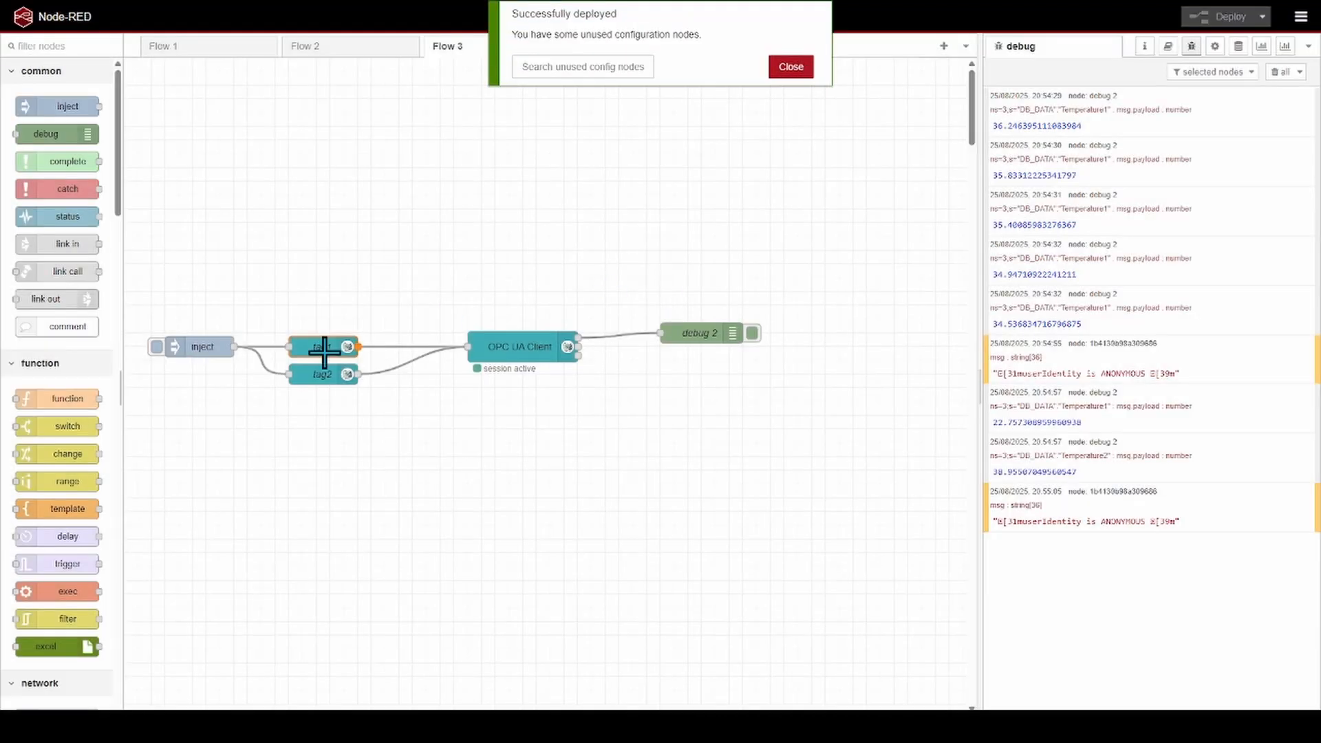
# Step: Trigger the inject node and clear the debug messages to read fresh values of both temperatures
pyautogui.click(157, 346)
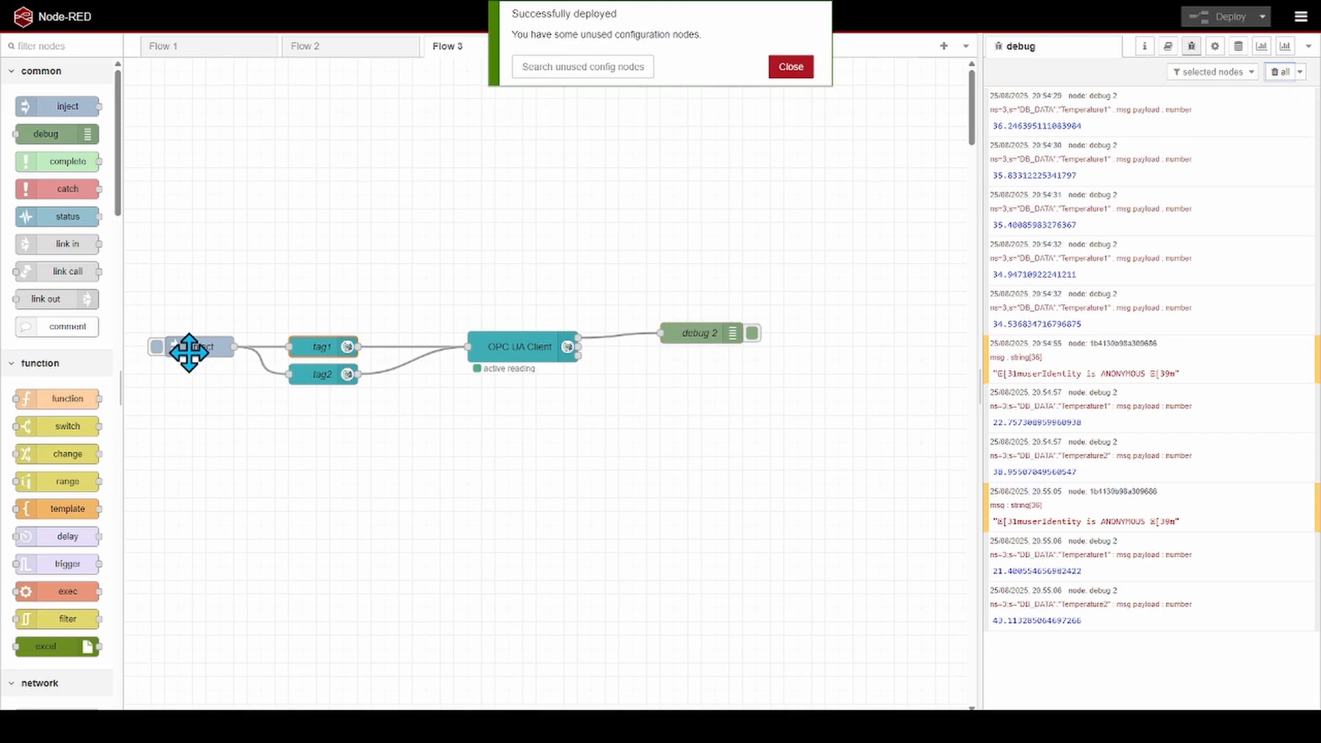
pyautogui.click(1278, 73)
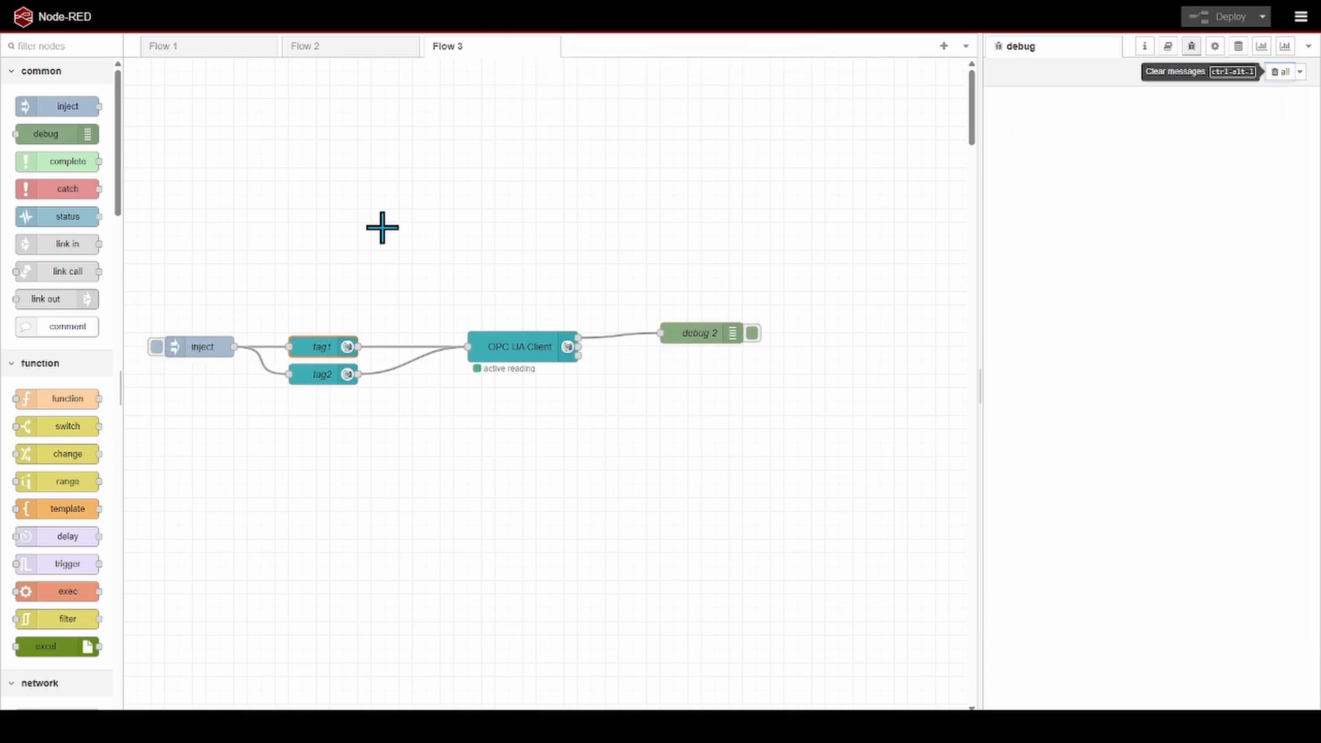
pyautogui.click(157, 347)
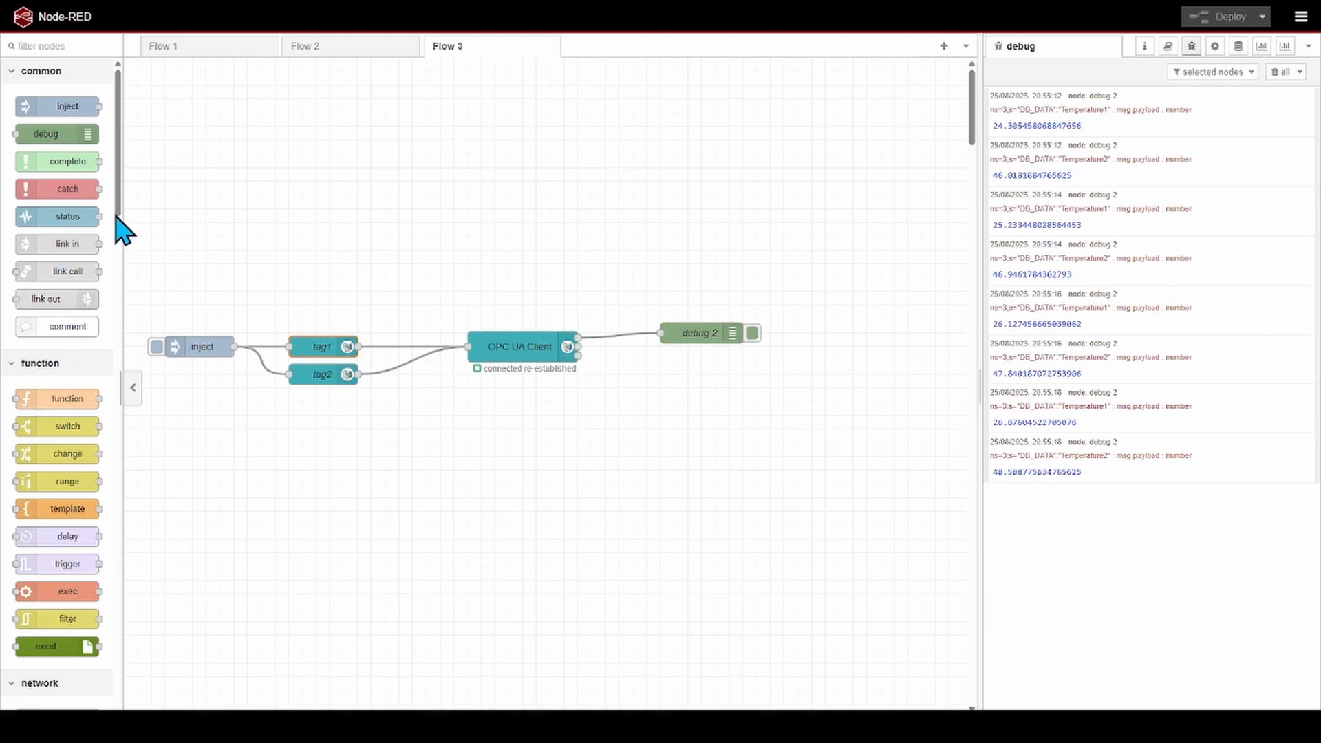
# Step: Add a function node that labels payloads by topic as Temp1, Temp2 or Unknown, and wire the OPC UA Client's first output into it
pyautogui.moveTo(67, 399); pyautogui.dragTo(658, 433)
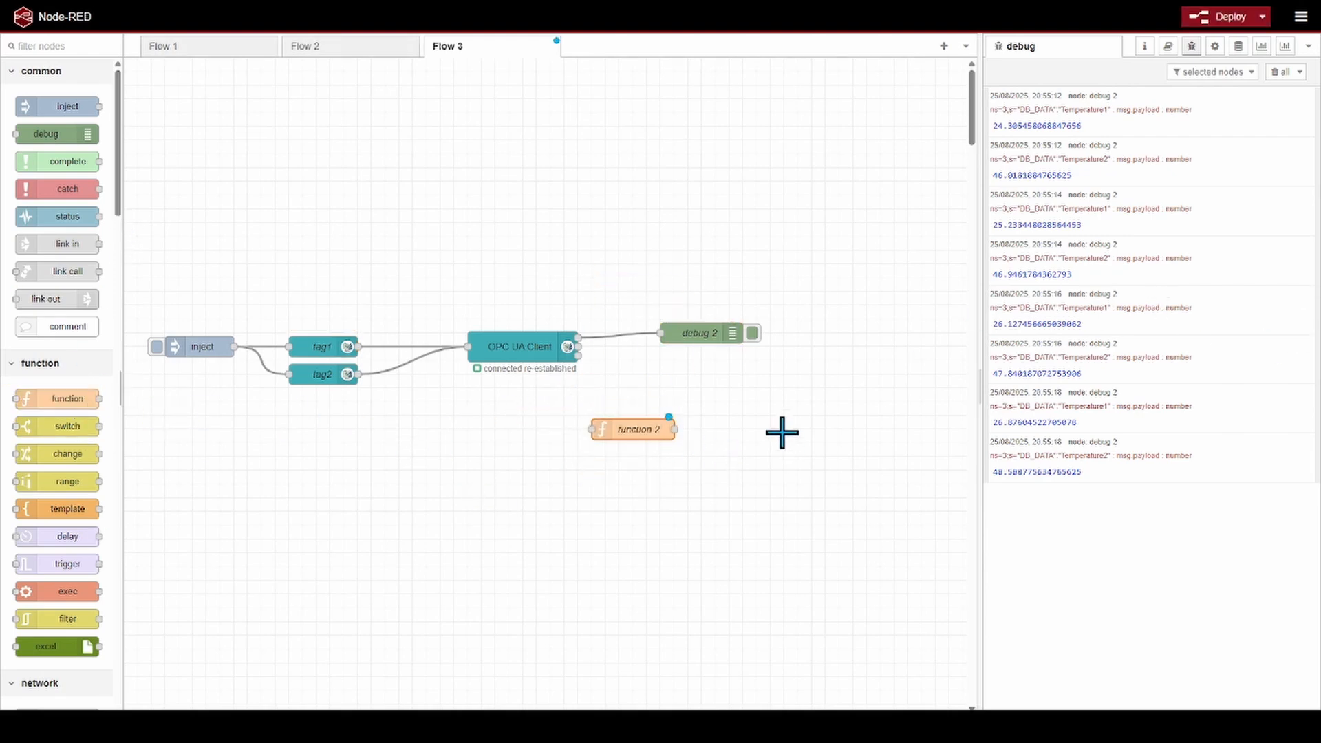
pyautogui.doubleClick(638, 429)
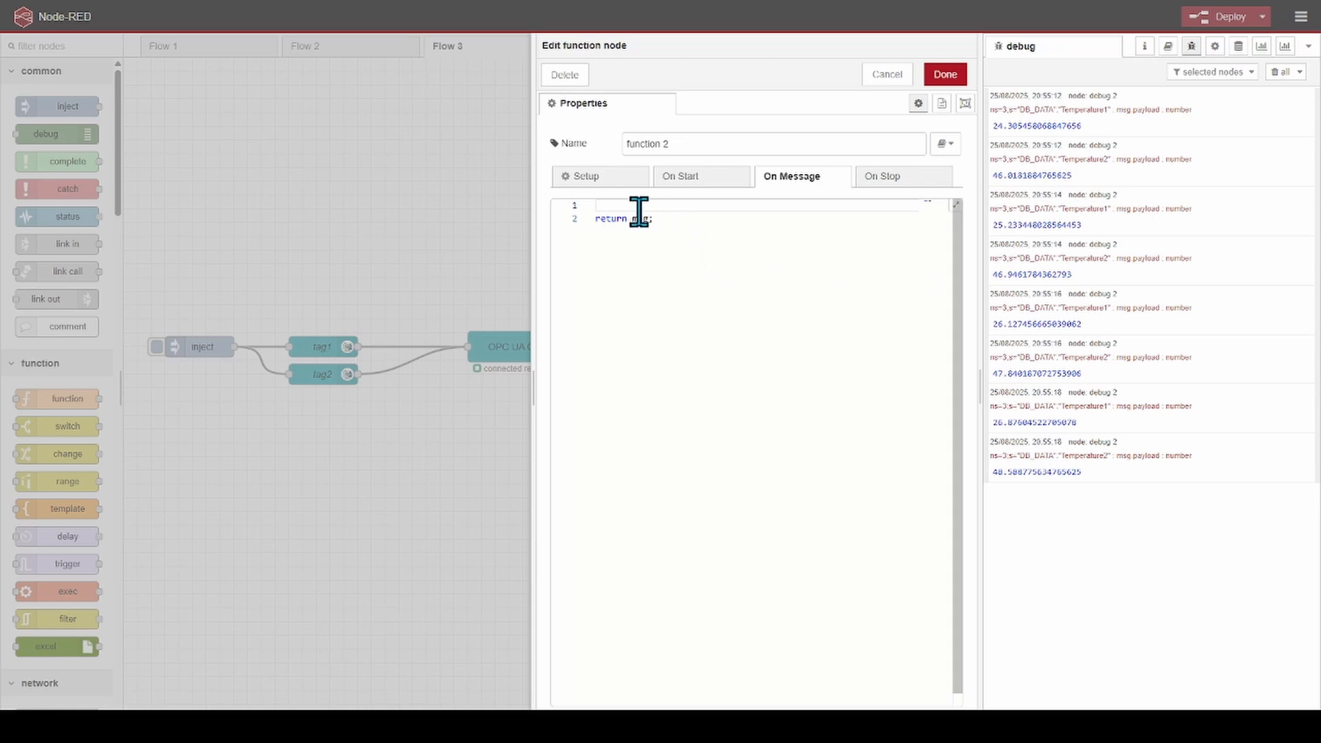
pyautogui.hotkey('ctrl', 'v')
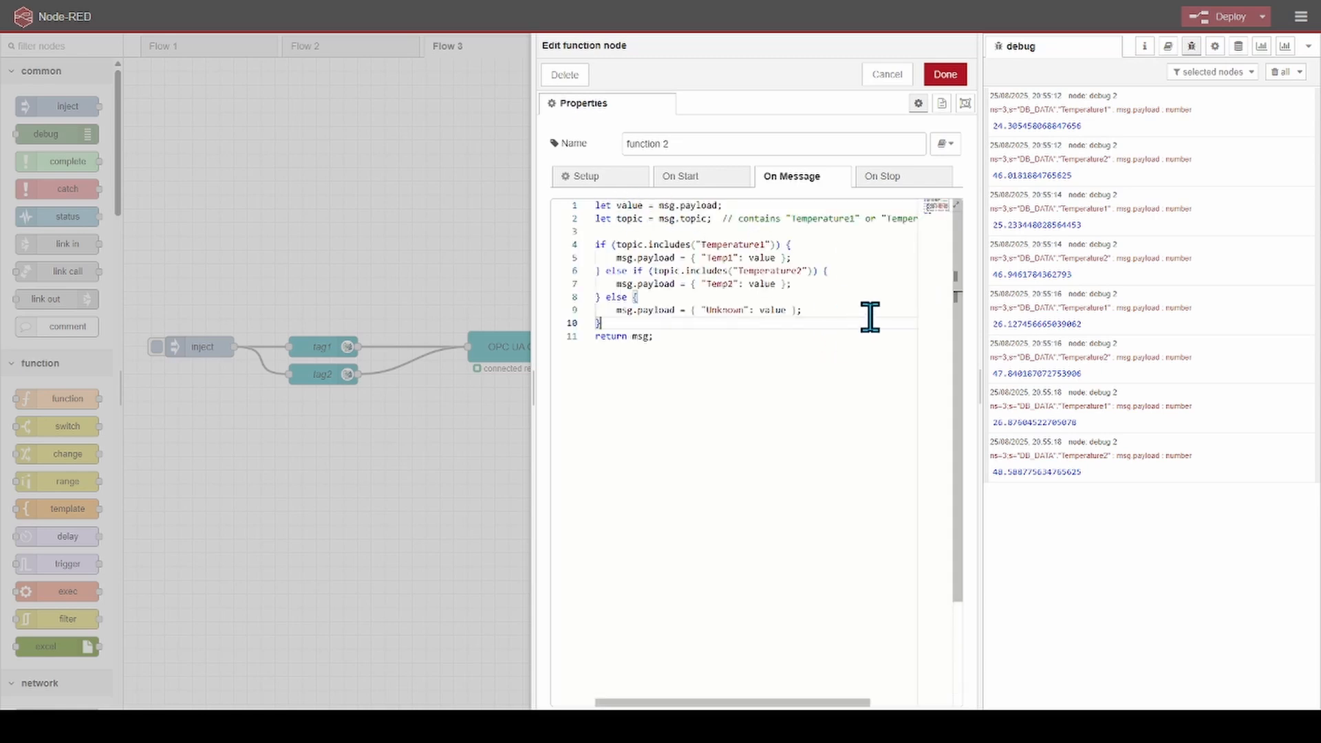
pyautogui.moveTo(525, 215); pyautogui.dragTo(368, 215)
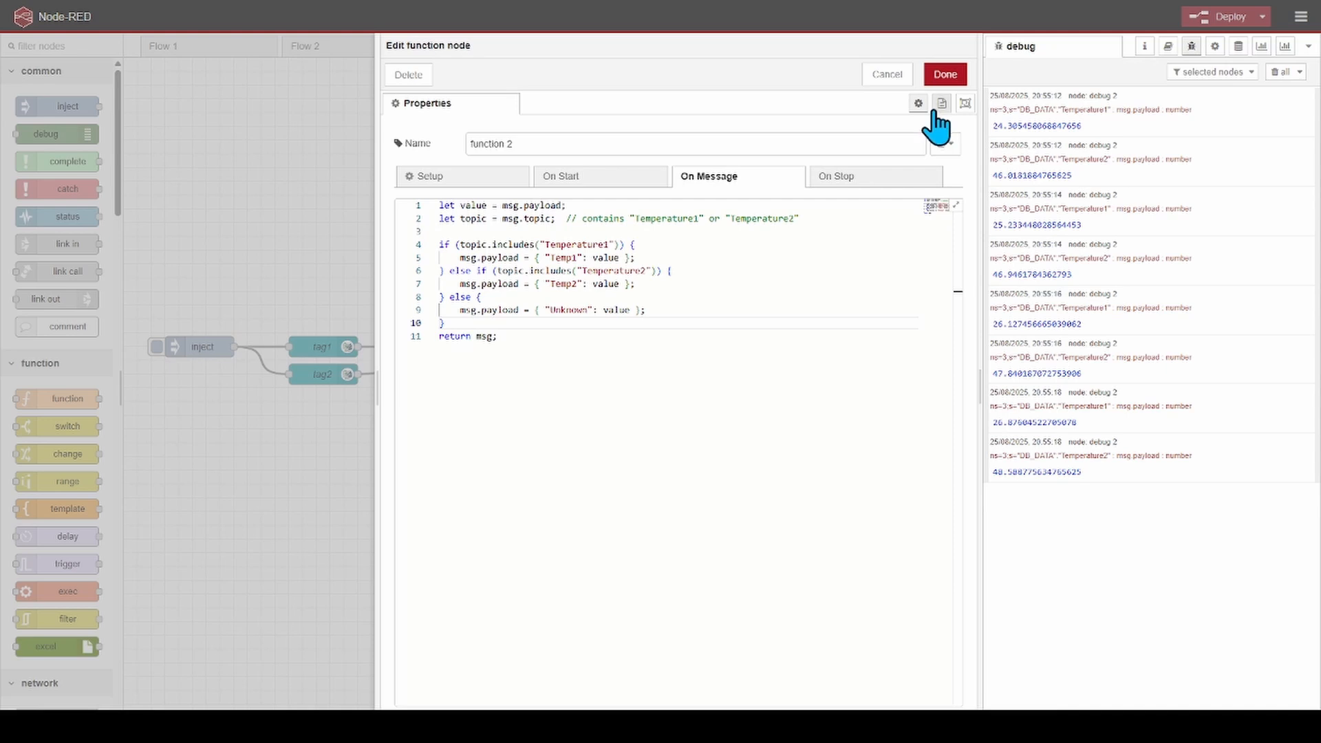
pyautogui.click(944, 74)
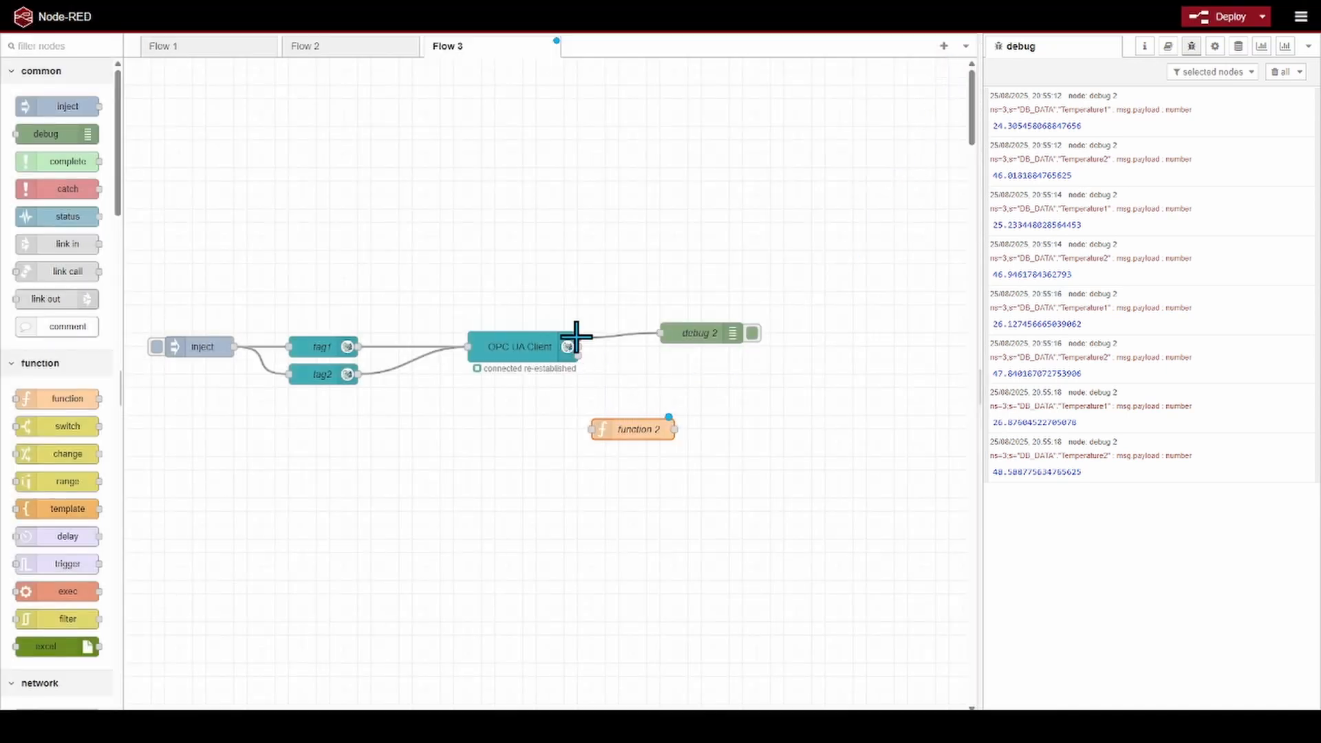
pyautogui.moveTo(576, 337); pyautogui.dragTo(594, 429)
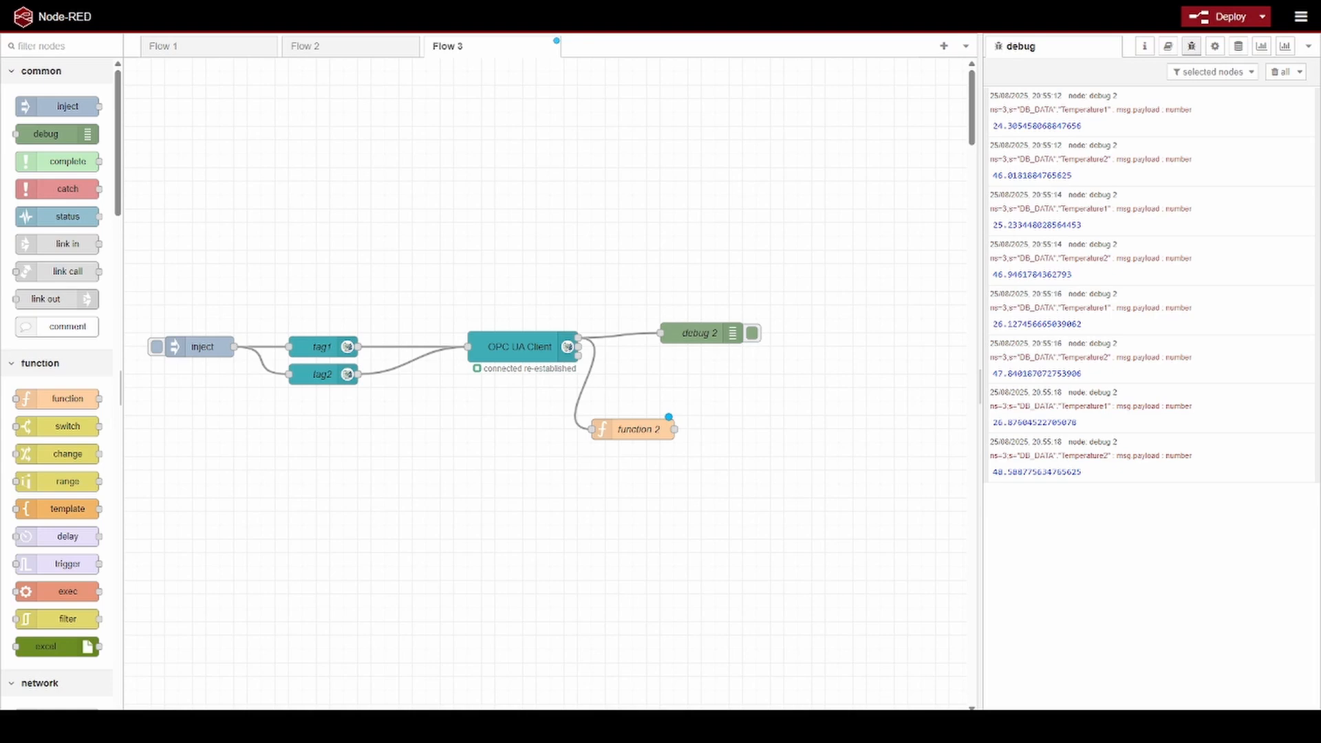
# Step: Place a second function node beside function 2 and name it Convert to CSV
pyautogui.moveTo(35, 397); pyautogui.dragTo(760, 430)
pyautogui.doubleClick(760, 431)
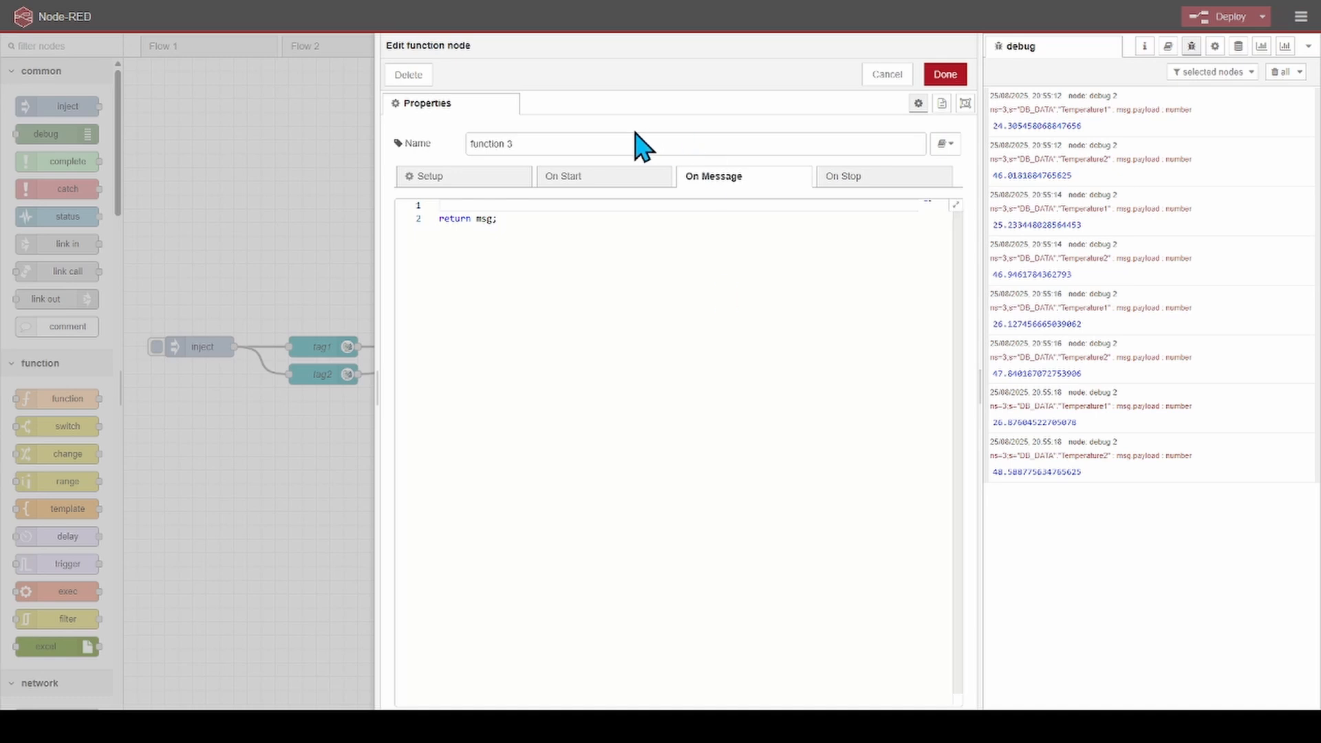
pyautogui.click(544, 143)
pyautogui.moveTo(543, 143); pyautogui.dragTo(354, 155)
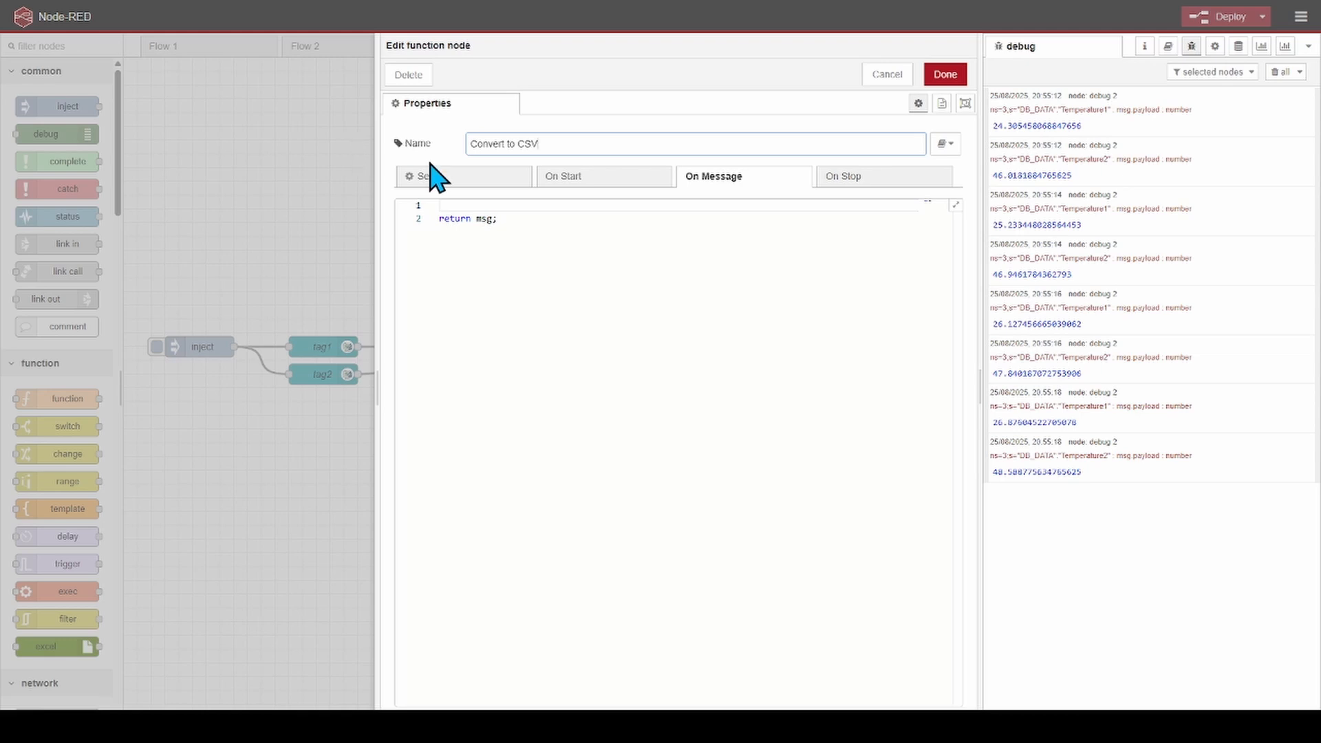
pyautogui.click(940, 78)
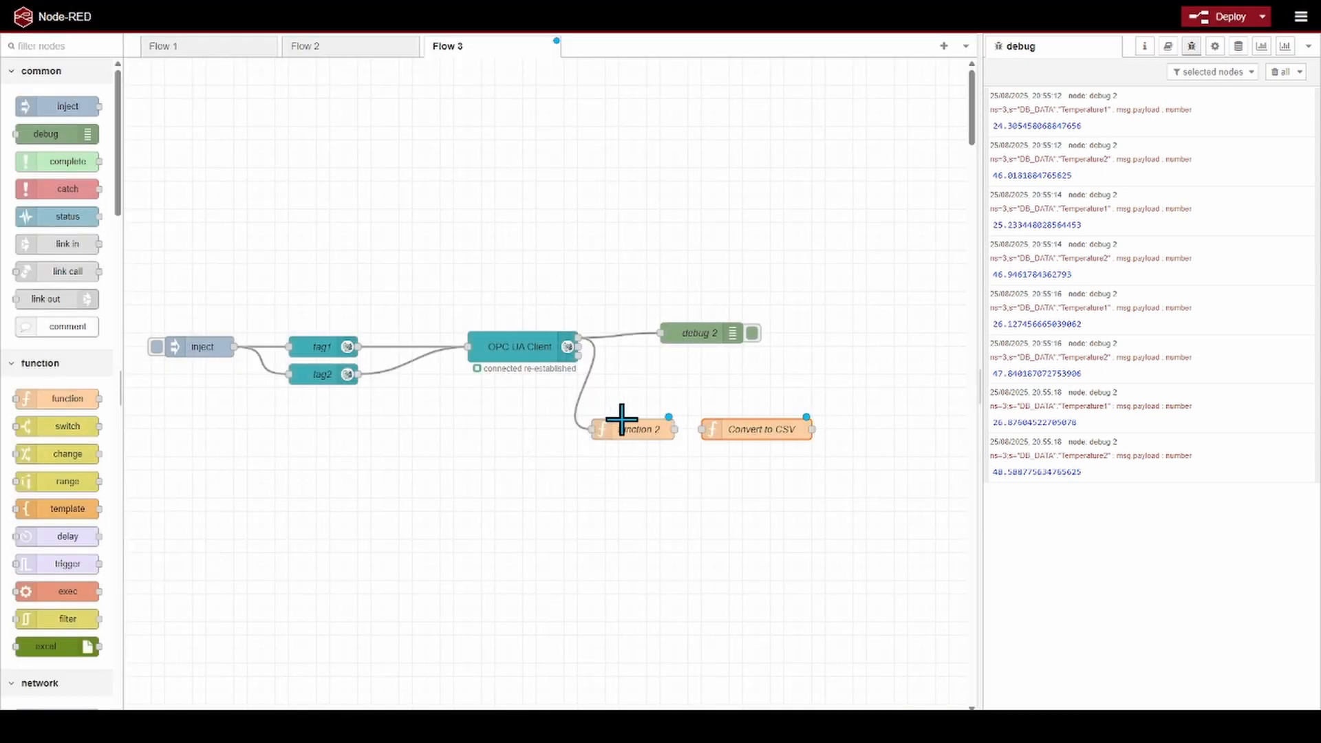
# Step: Rename the function 2 node as Data and wire its output into the Convert to CSV node
pyautogui.doubleClick(631, 427)
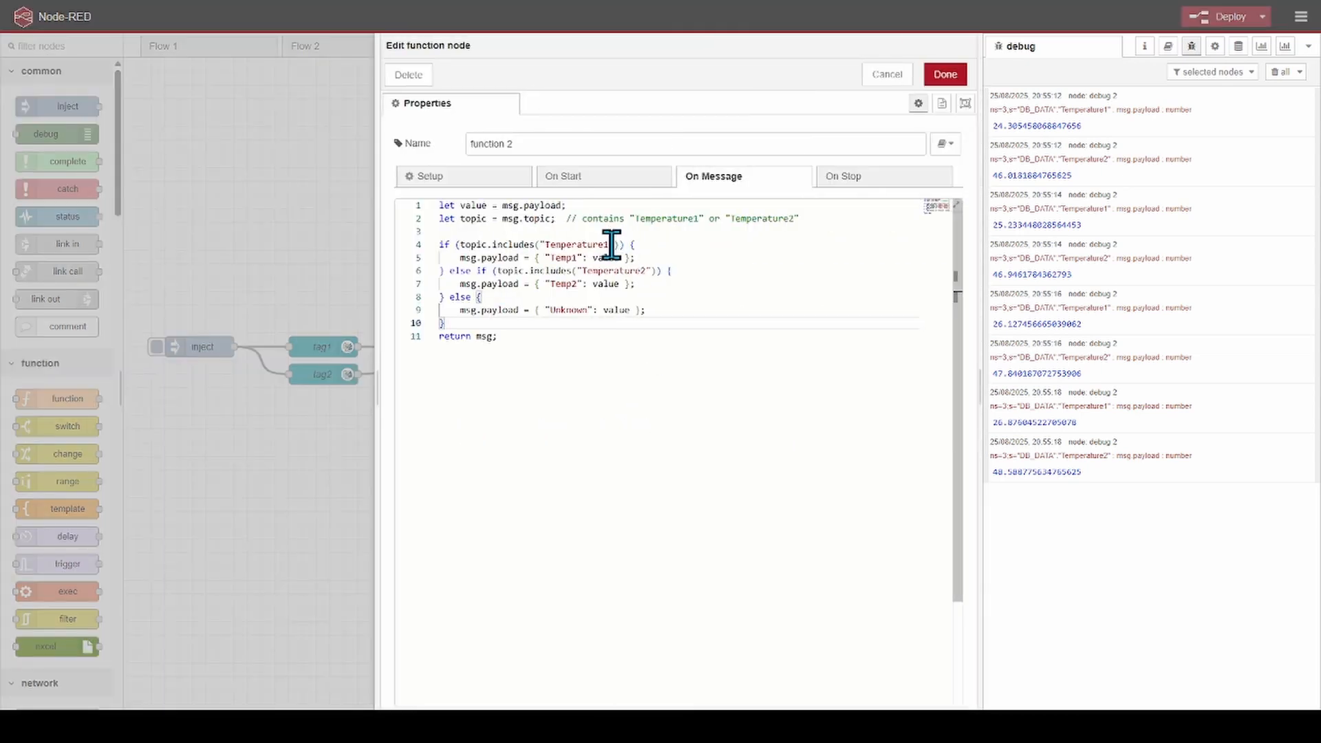
pyautogui.click(550, 146)
pyautogui.moveTo(545, 146); pyautogui.dragTo(472, 143)
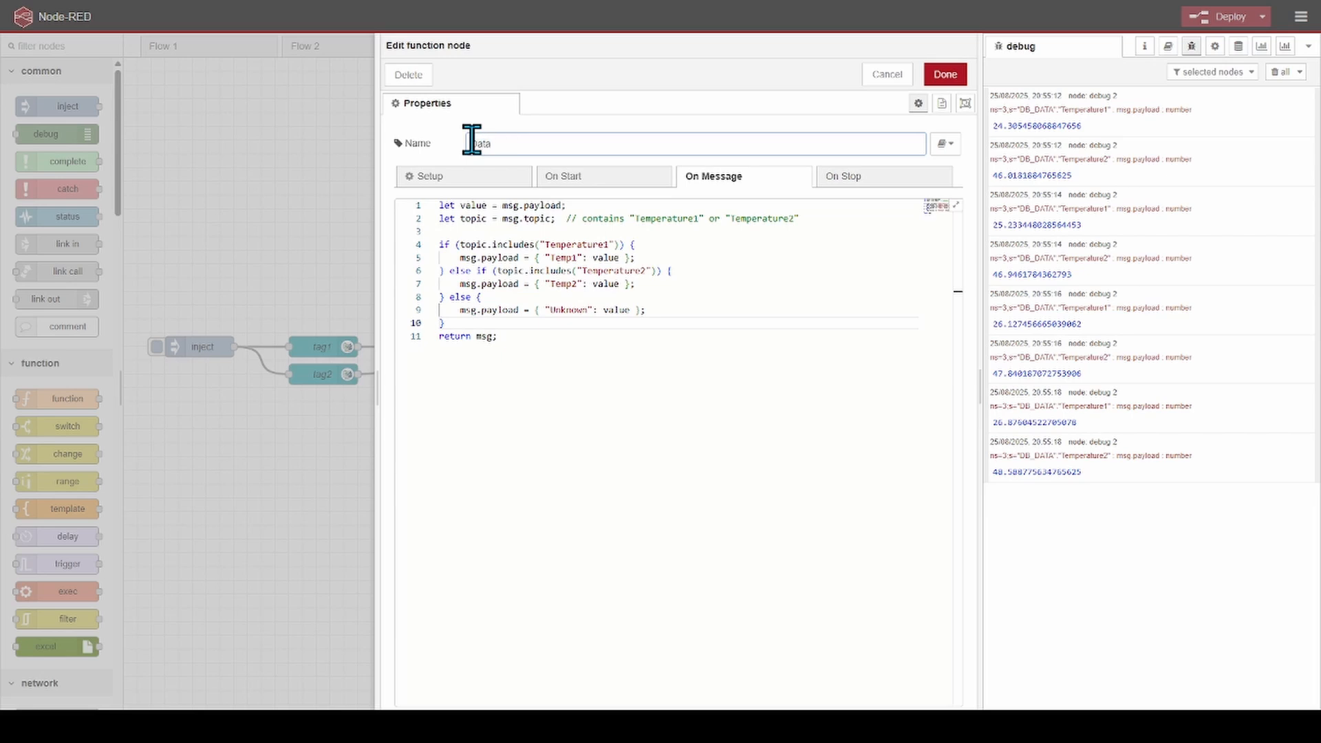
pyautogui.click(944, 75)
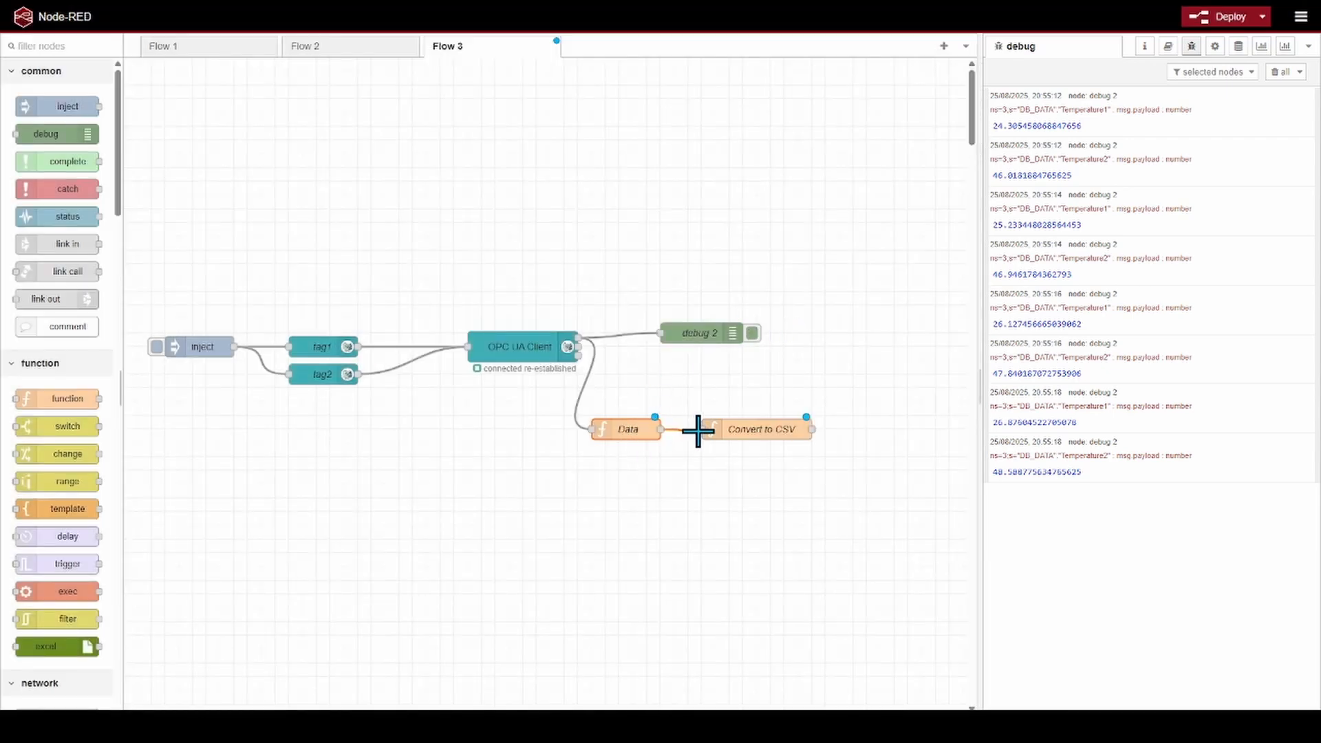
# Step: Write the Convert to CSV node's message code so topics containing "Temperature1" or "Temperature2" set msg.topic to Temp1 or Temp2
pyautogui.doubleClick(728, 429)
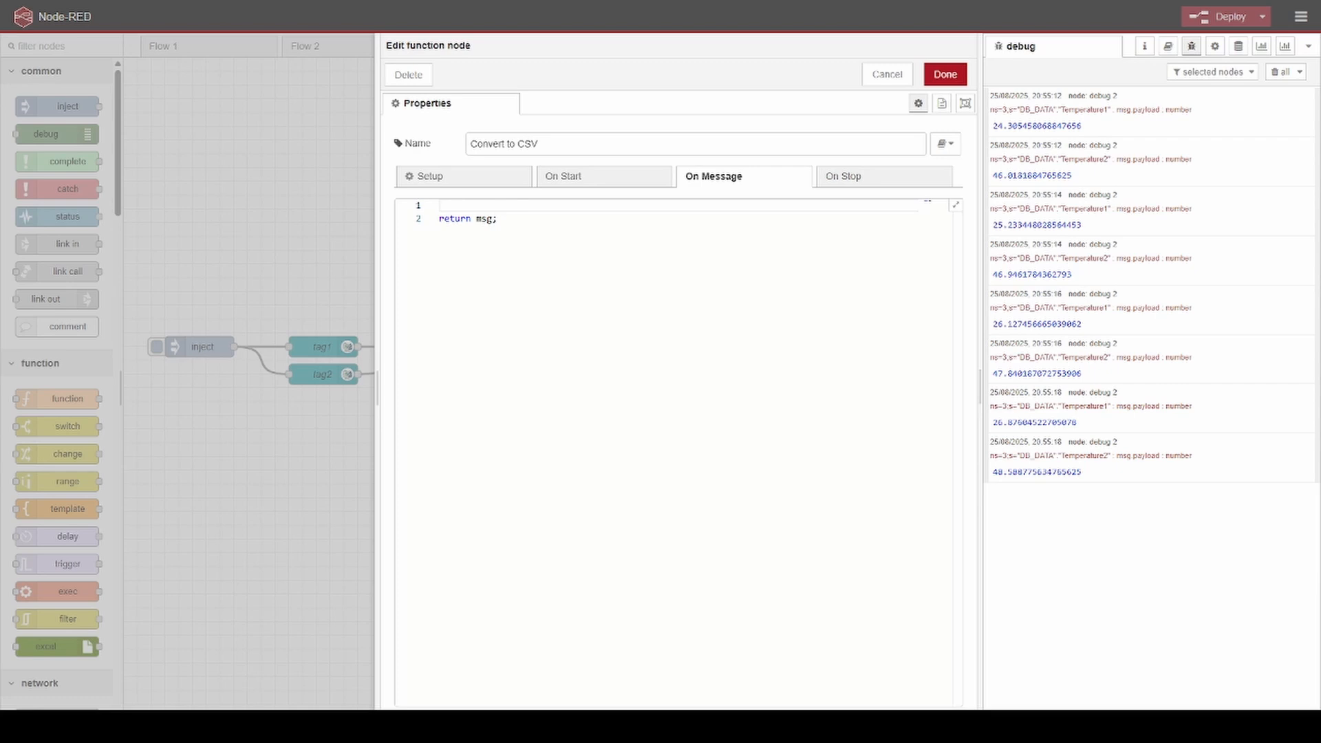
pyautogui.click(454, 205)
pyautogui.write('// e.g. msg.topic: ns=3;s="DB_DATA"."Temperature1" const t = msg.topic || ""; if (t.includes(\'"Temperature1"\')) {   msg.topic = "Temp1"; } else if (t.includes(\'"Temperature2"\')) {   msg.topic = "Temp2"; }')
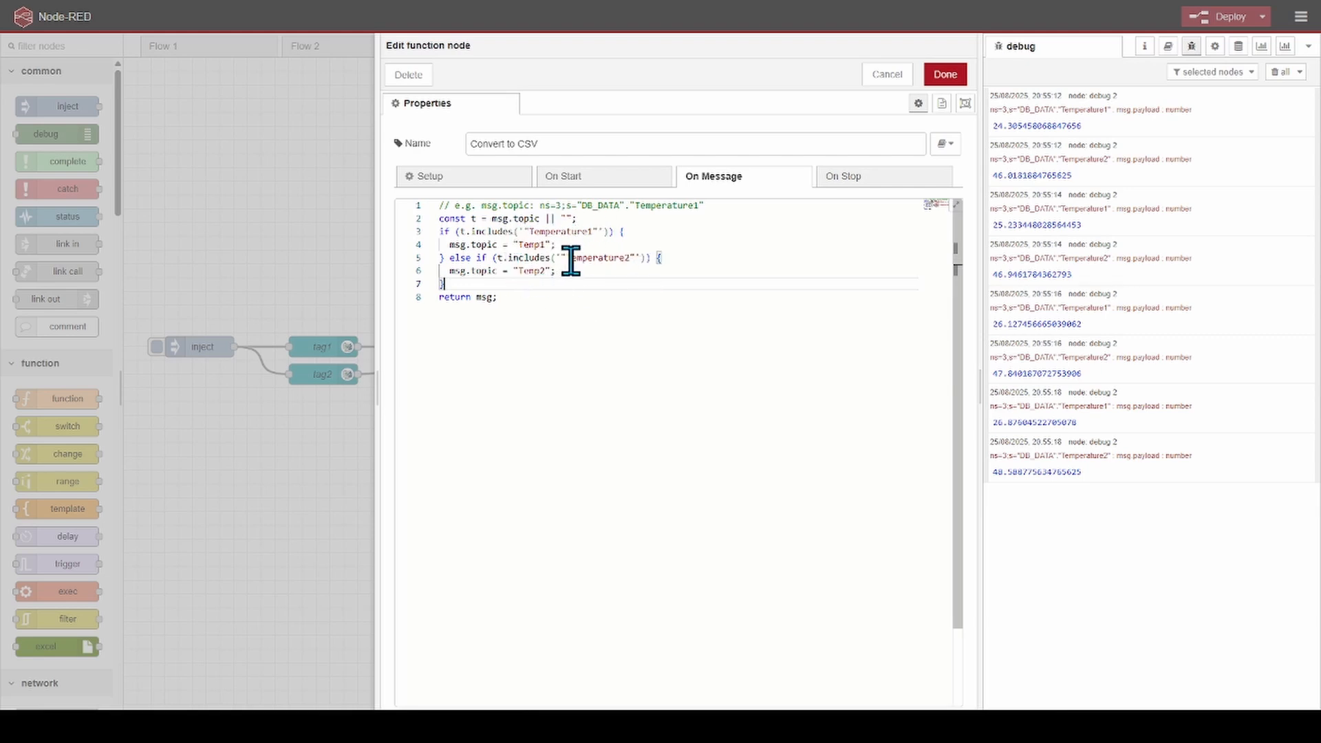
pyautogui.click(668, 334)
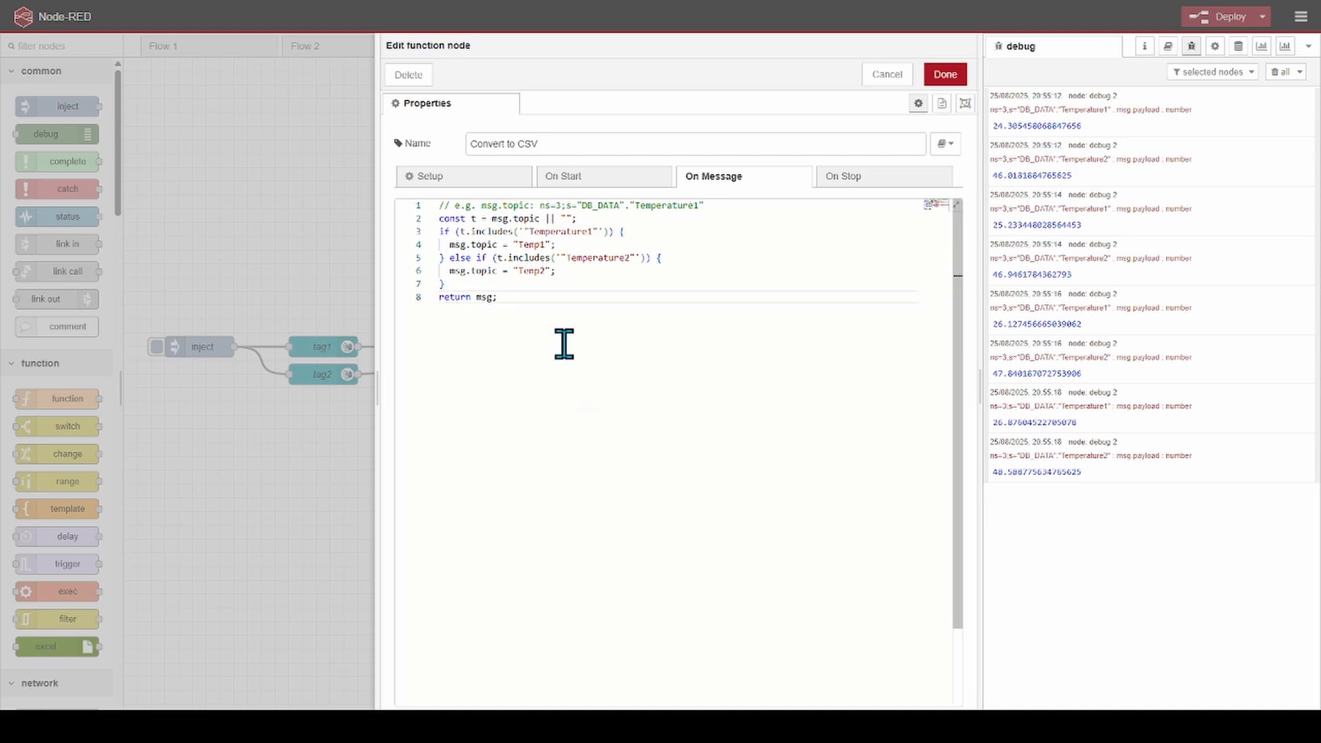
pyautogui.click(944, 75)
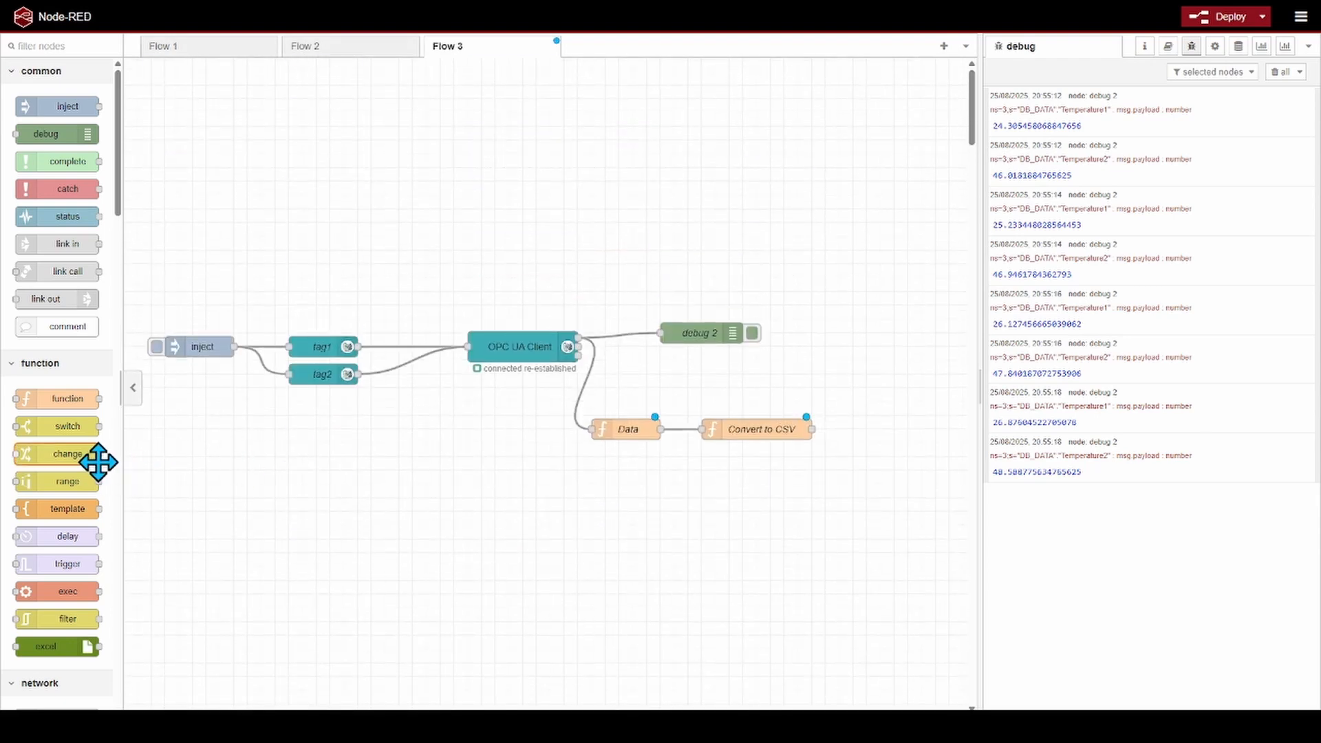
# Step: Add a write file node named Write to CSV file that appends to C:\Antomatix\data.csv, and wire Convert to CSV into it
pyautogui.scroll(-15, 98, 462)
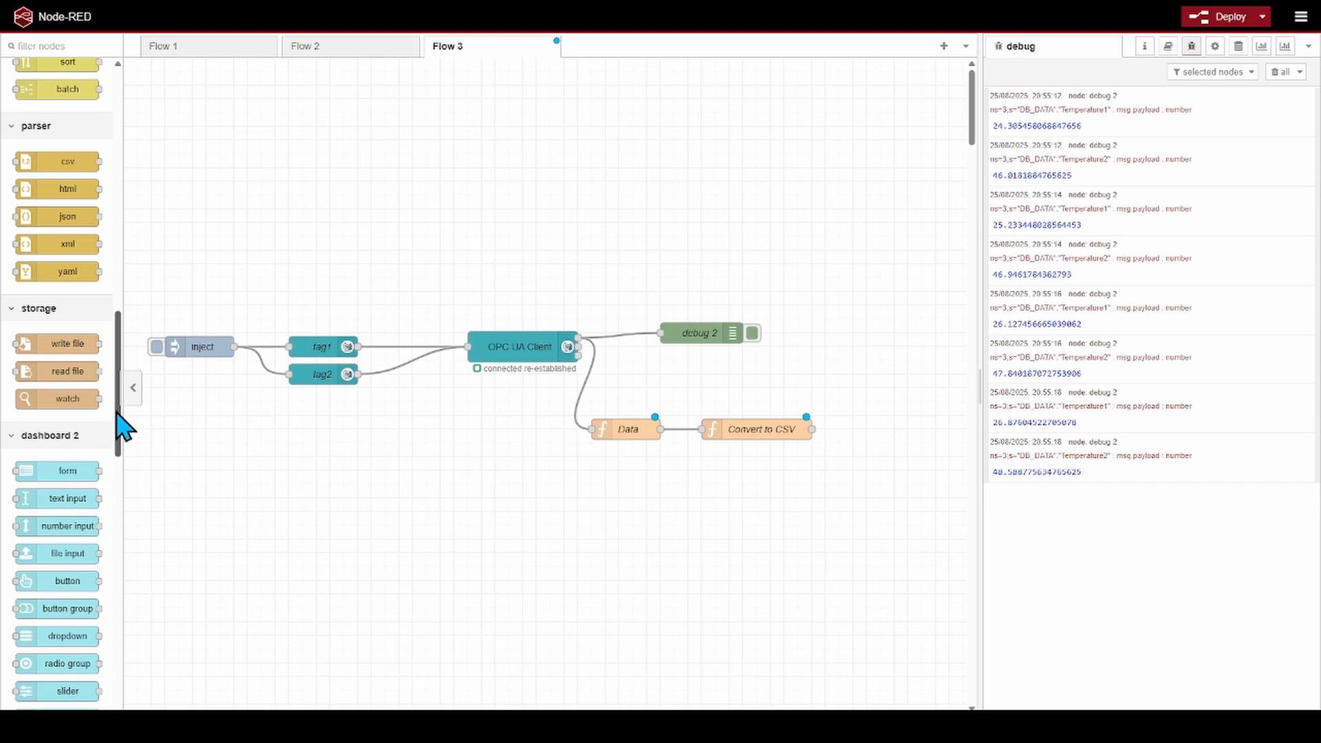
pyautogui.moveTo(117, 414); pyautogui.dragTo(117, 417)
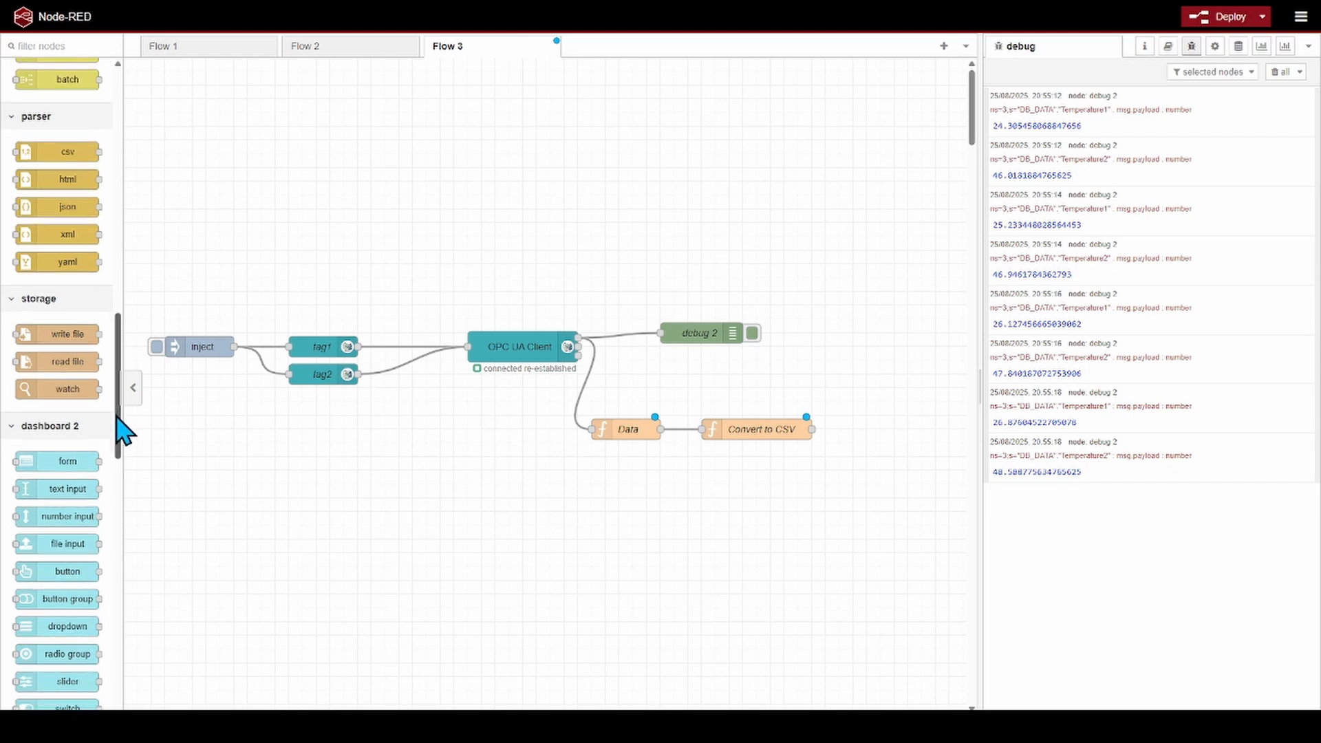
pyautogui.moveTo(27, 336); pyautogui.dragTo(905, 431)
pyautogui.doubleClick(906, 431)
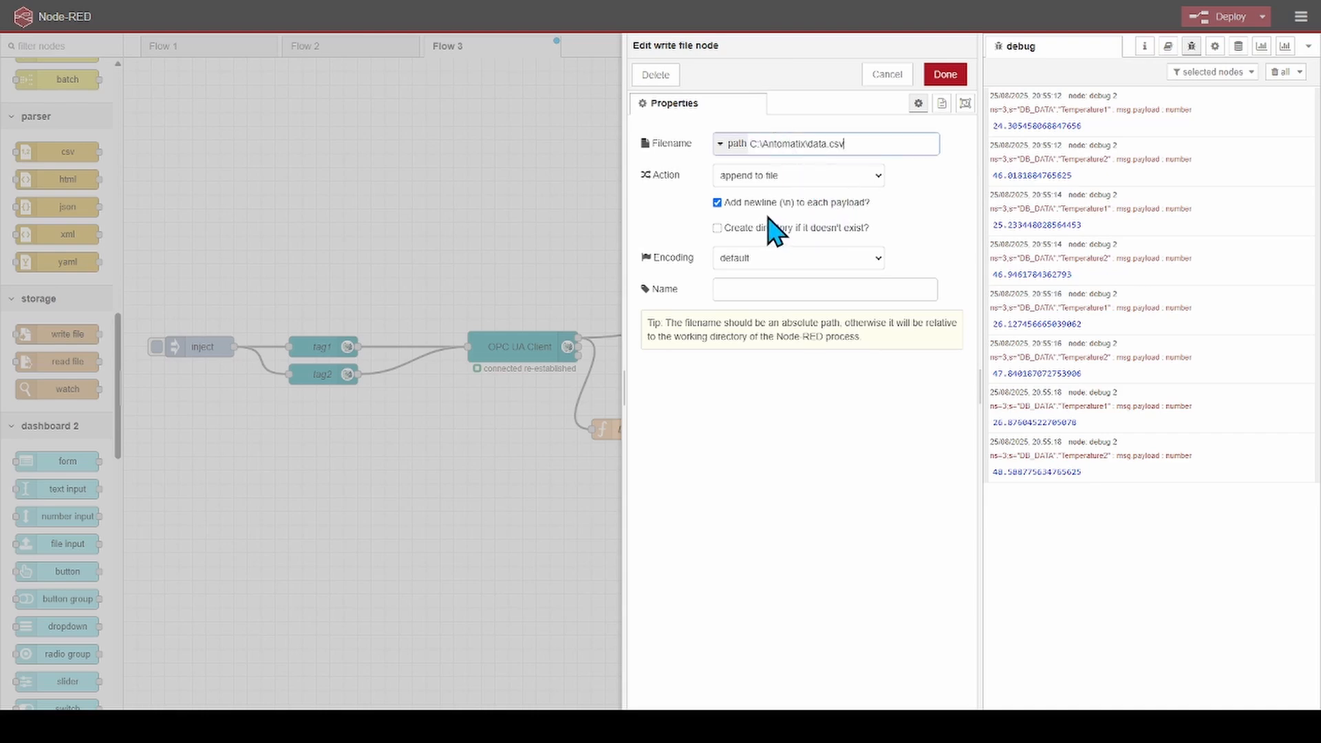
pyautogui.click(772, 289)
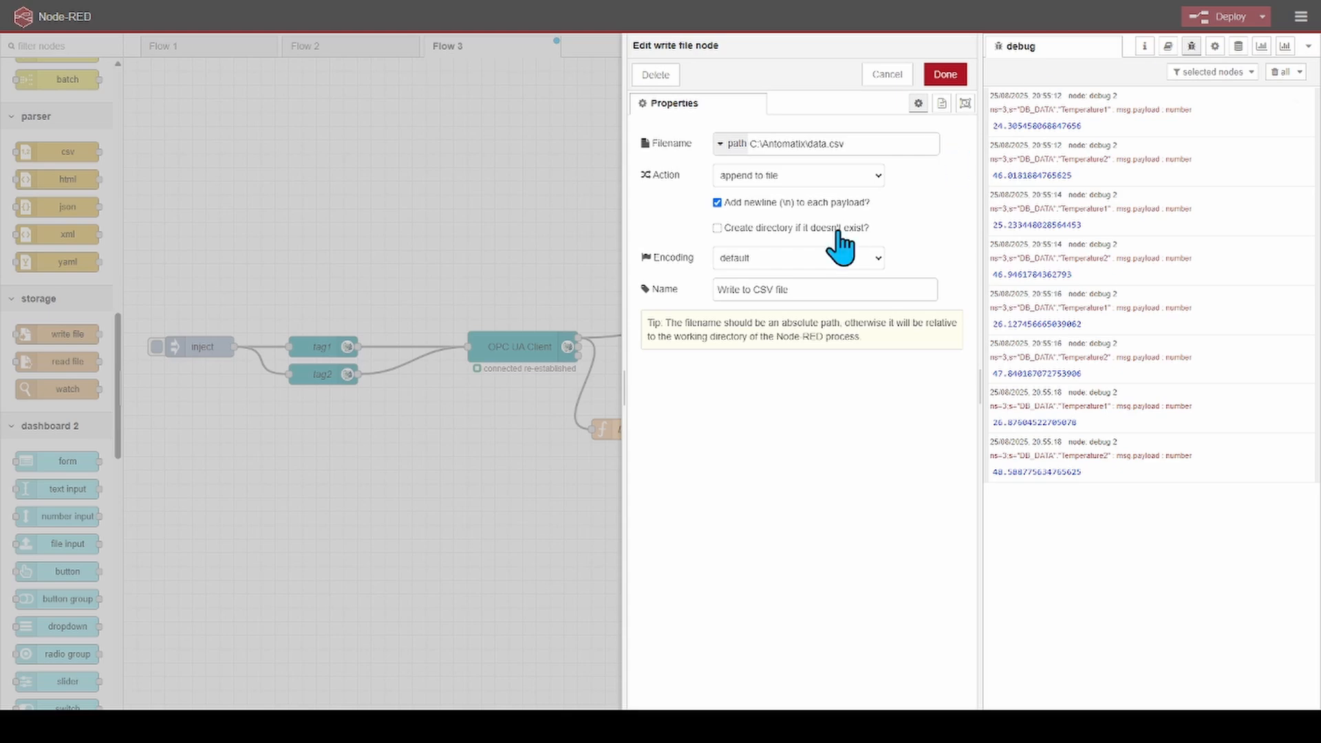
pyautogui.click(945, 75)
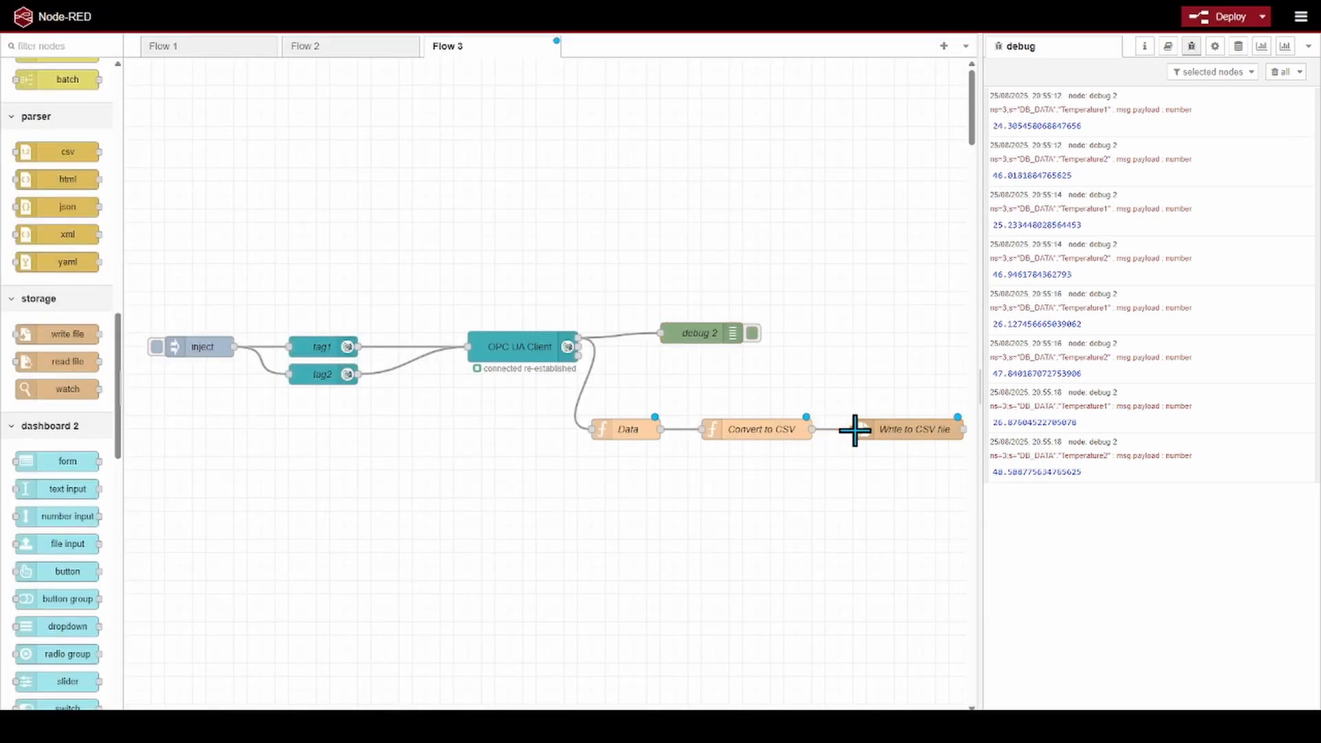
pyautogui.moveTo(854, 430); pyautogui.dragTo(854, 429)
# Step: Deploy the flow, dismiss the unused configuration nodes notice and clear all debug messages
pyautogui.click(1223, 16)
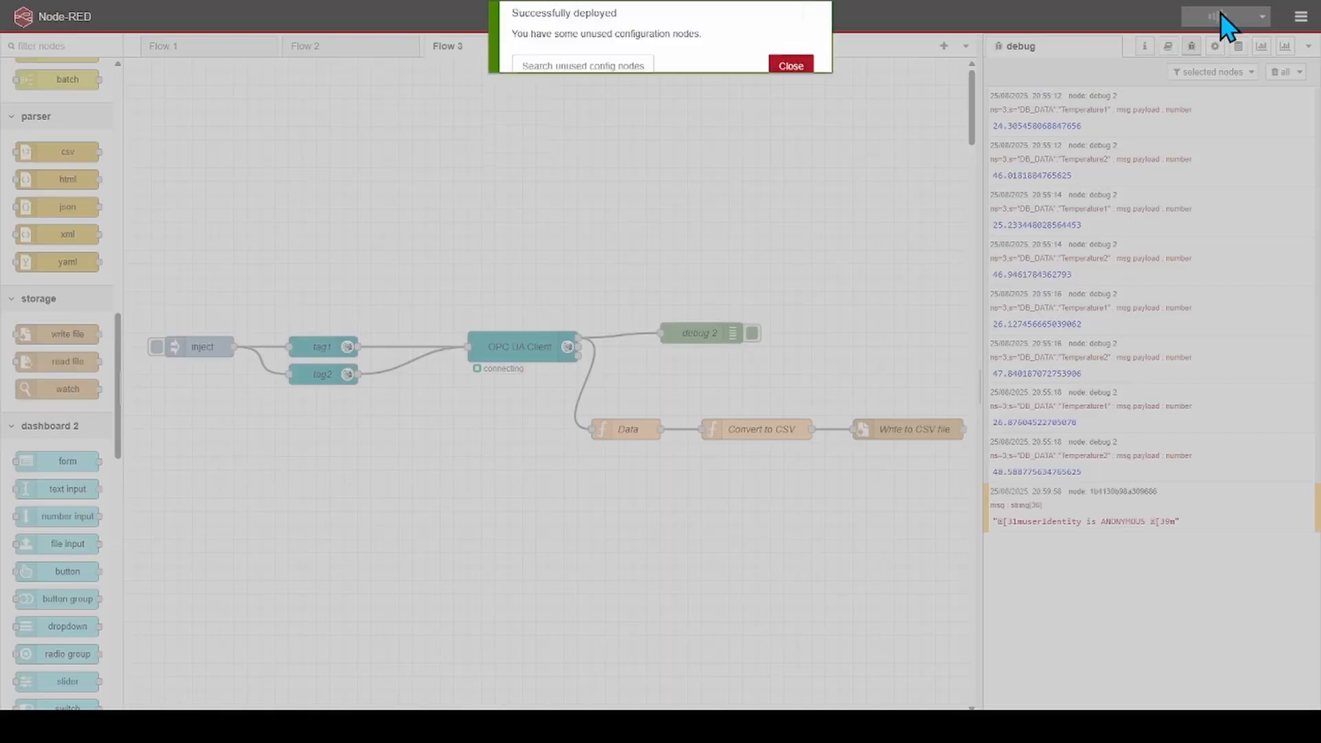
pyautogui.click(790, 68)
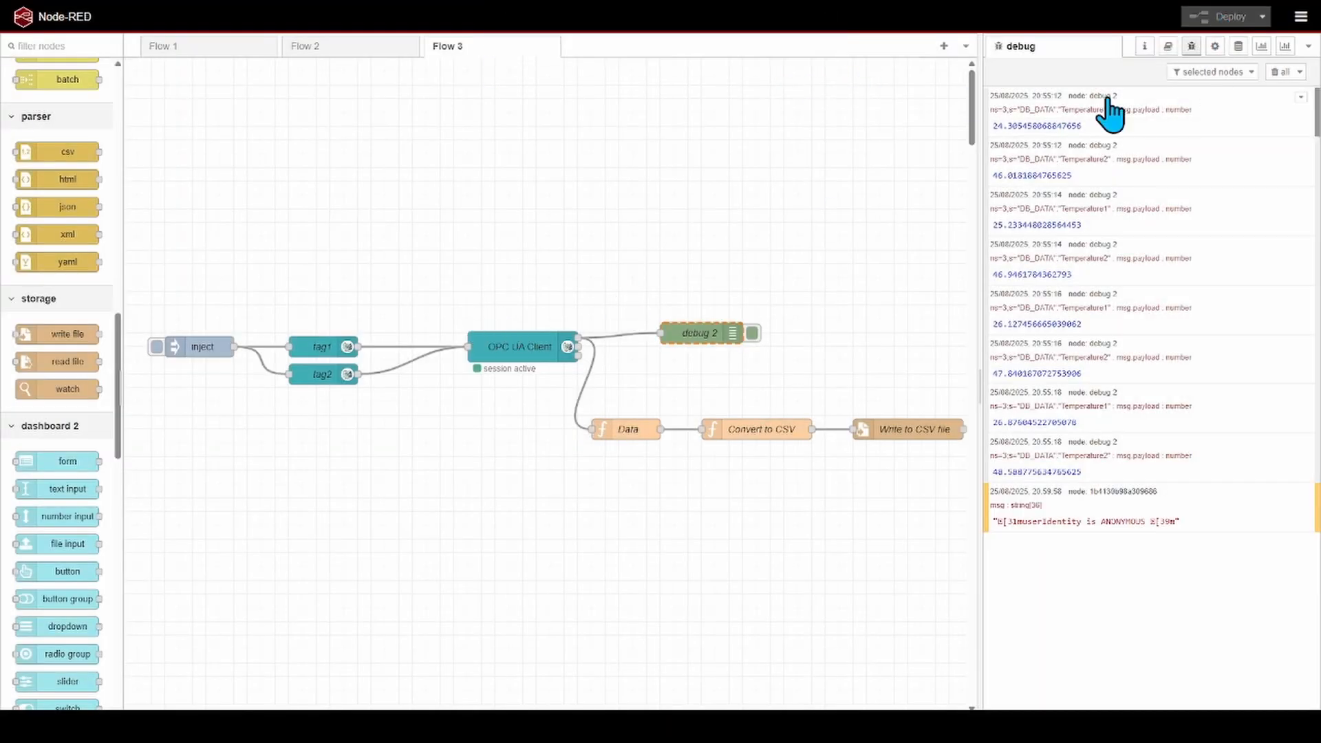
pyautogui.click(1275, 75)
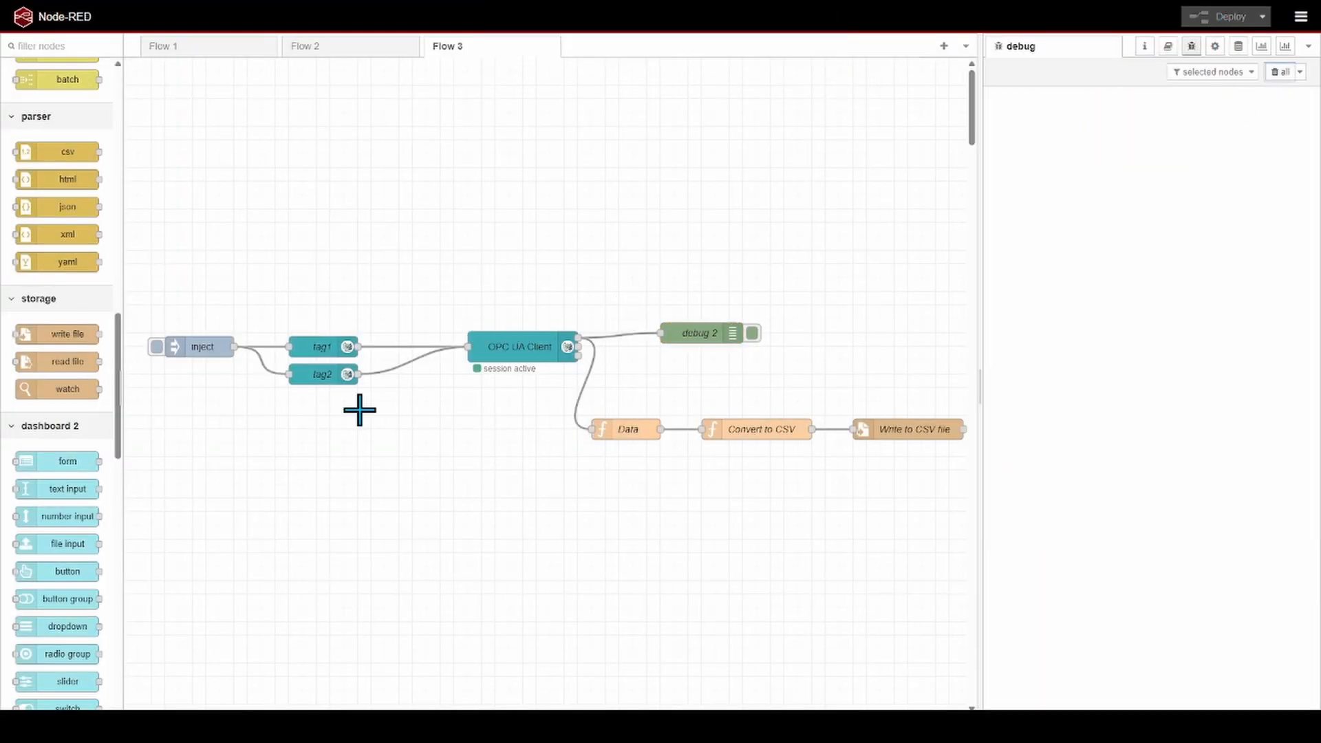
# Step: Show the Antomatix folder beside the flow and trigger the inject node repeatedly to log both temperatures to data.csv
pyautogui.click(156, 347)
pyautogui.press('F11')
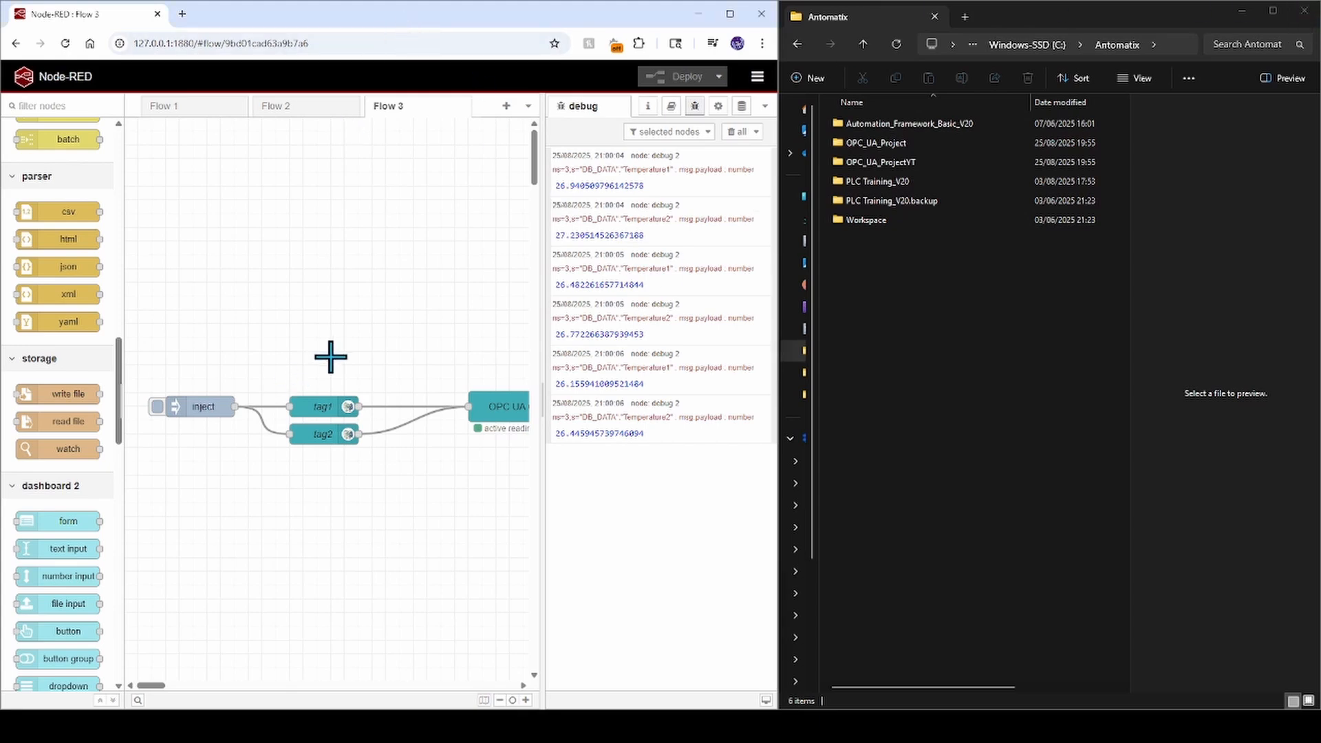
pyautogui.click(157, 407)
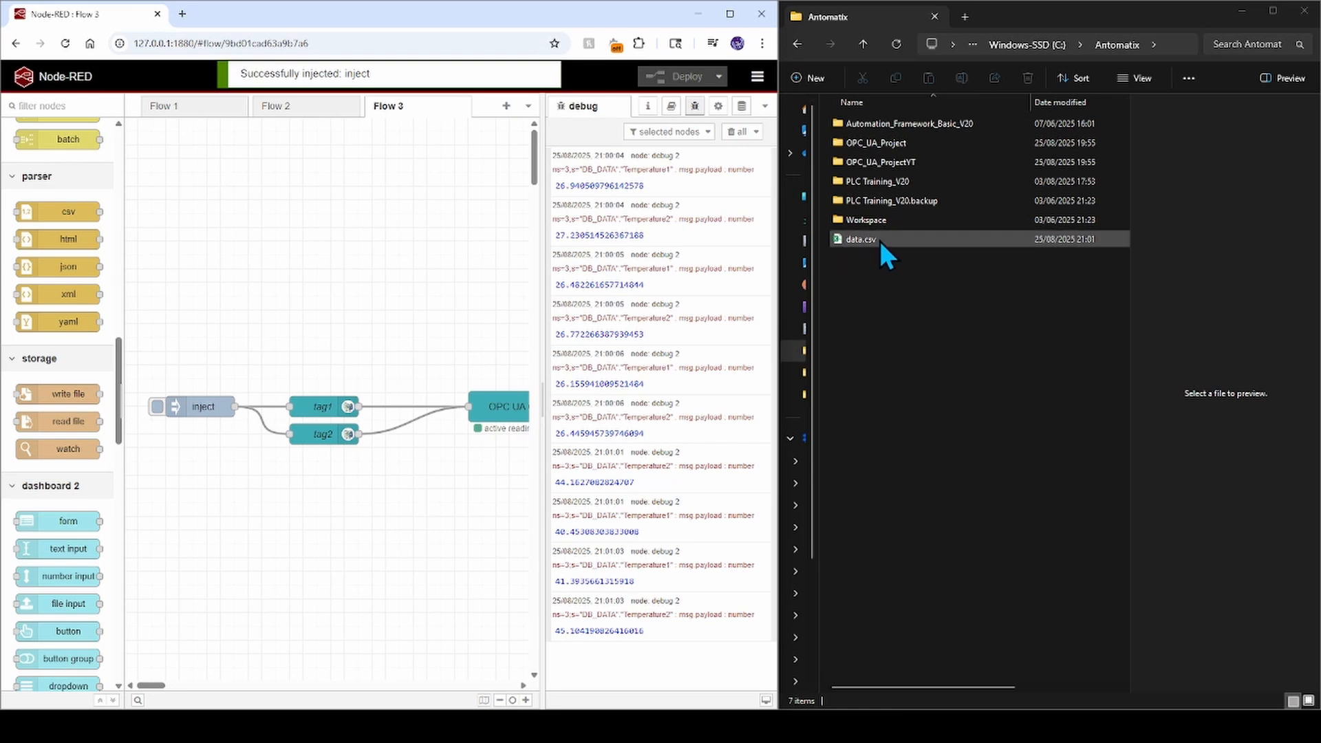
pyautogui.click(157, 407)
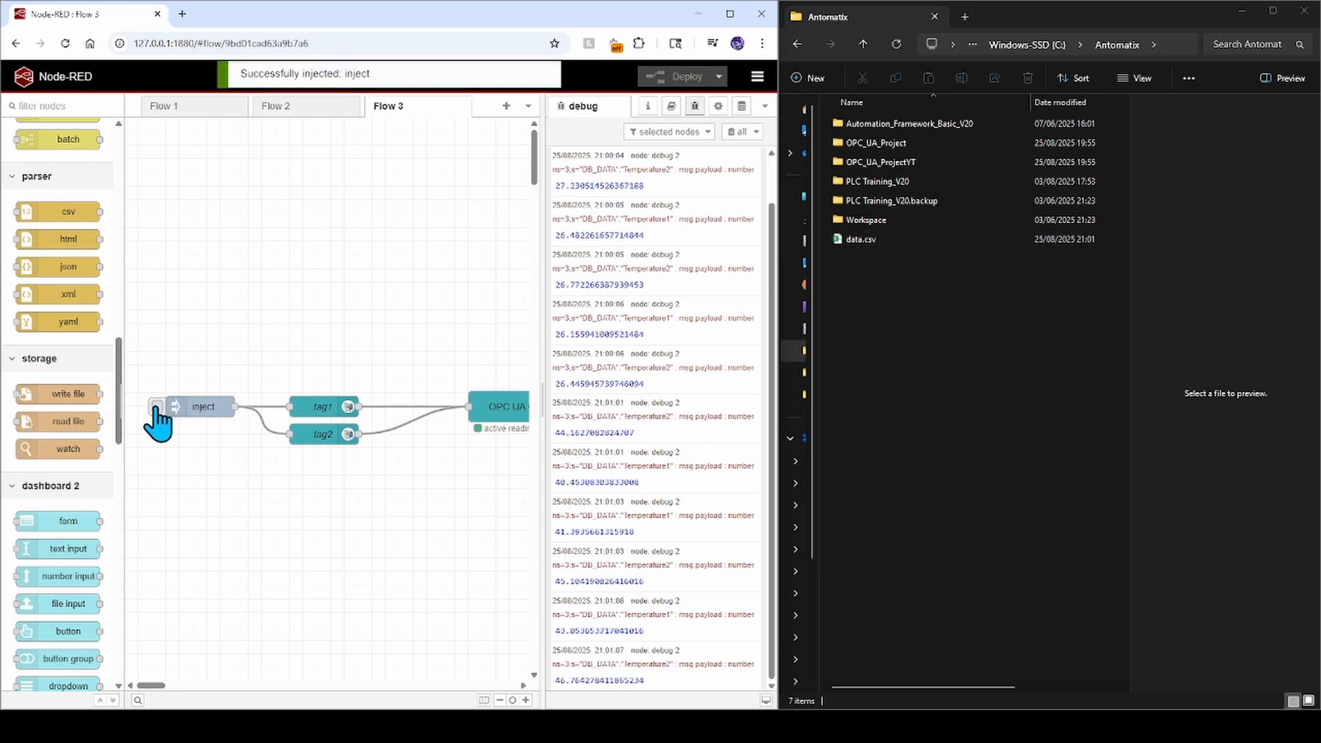
pyautogui.click(157, 407)
pyautogui.click(157, 407)
pyautogui.click(157, 408)
pyautogui.click(157, 407)
pyautogui.click(157, 408)
pyautogui.click(157, 408)
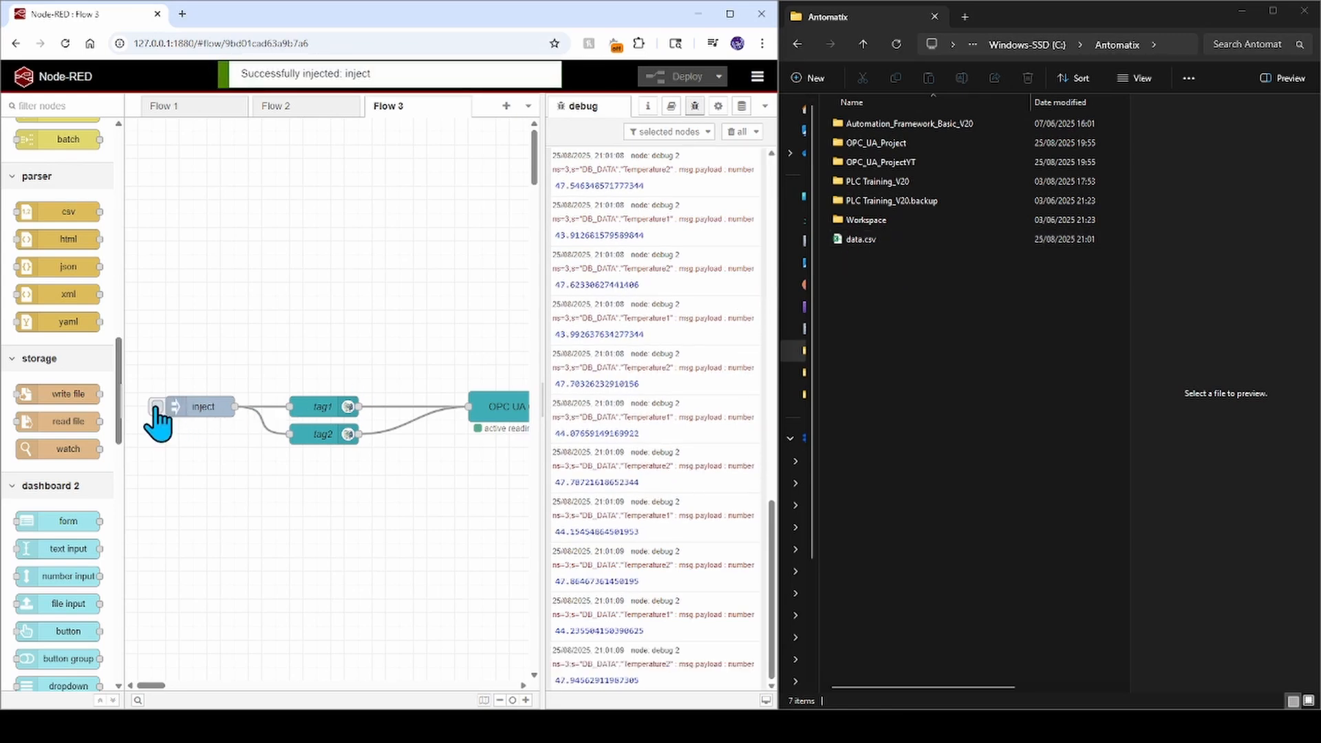
pyautogui.click(157, 407)
pyautogui.click(157, 407)
pyautogui.click(157, 407)
pyautogui.click(157, 407)
pyautogui.click(157, 408)
pyautogui.click(157, 407)
pyautogui.click(157, 407)
pyautogui.click(157, 407)
pyautogui.click(157, 407)
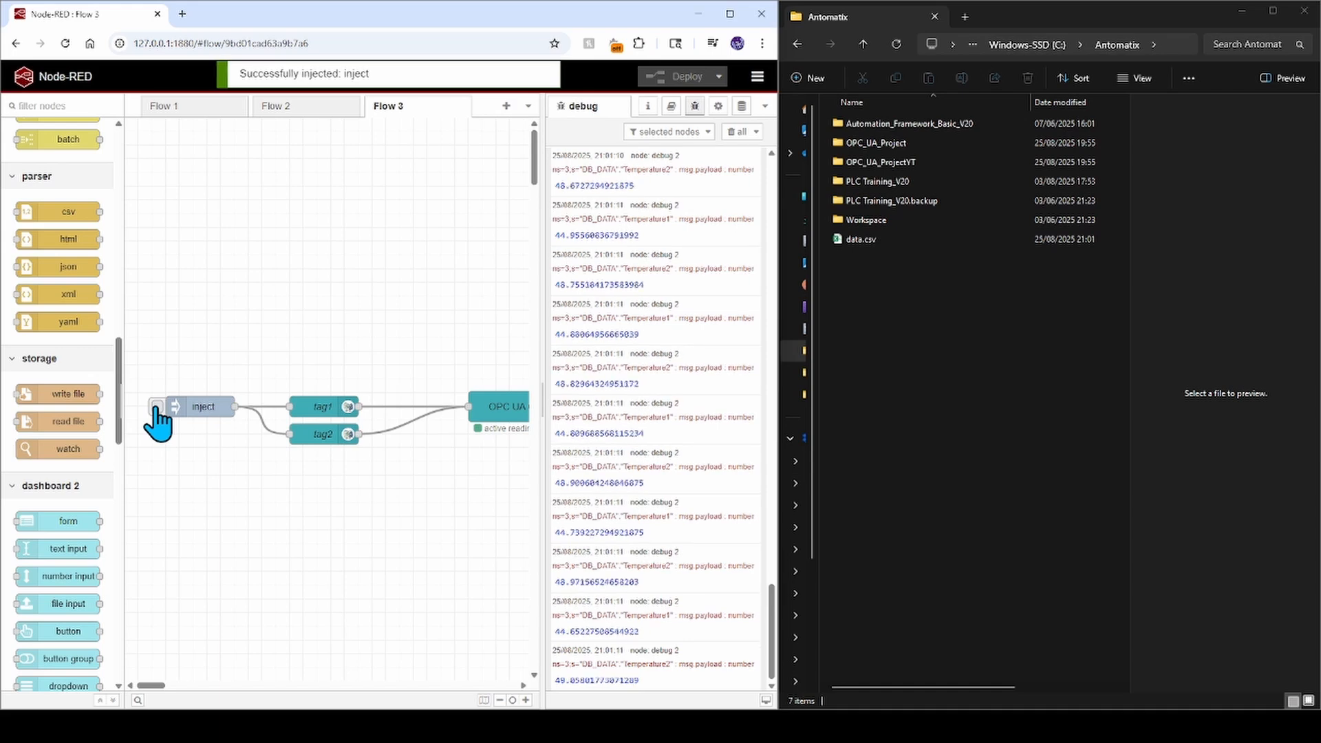
pyautogui.click(157, 408)
# Step: Open data.csv from the Antomatix folder as read-only in Excel
pyautogui.click(919, 347)
pyautogui.click(861, 243)
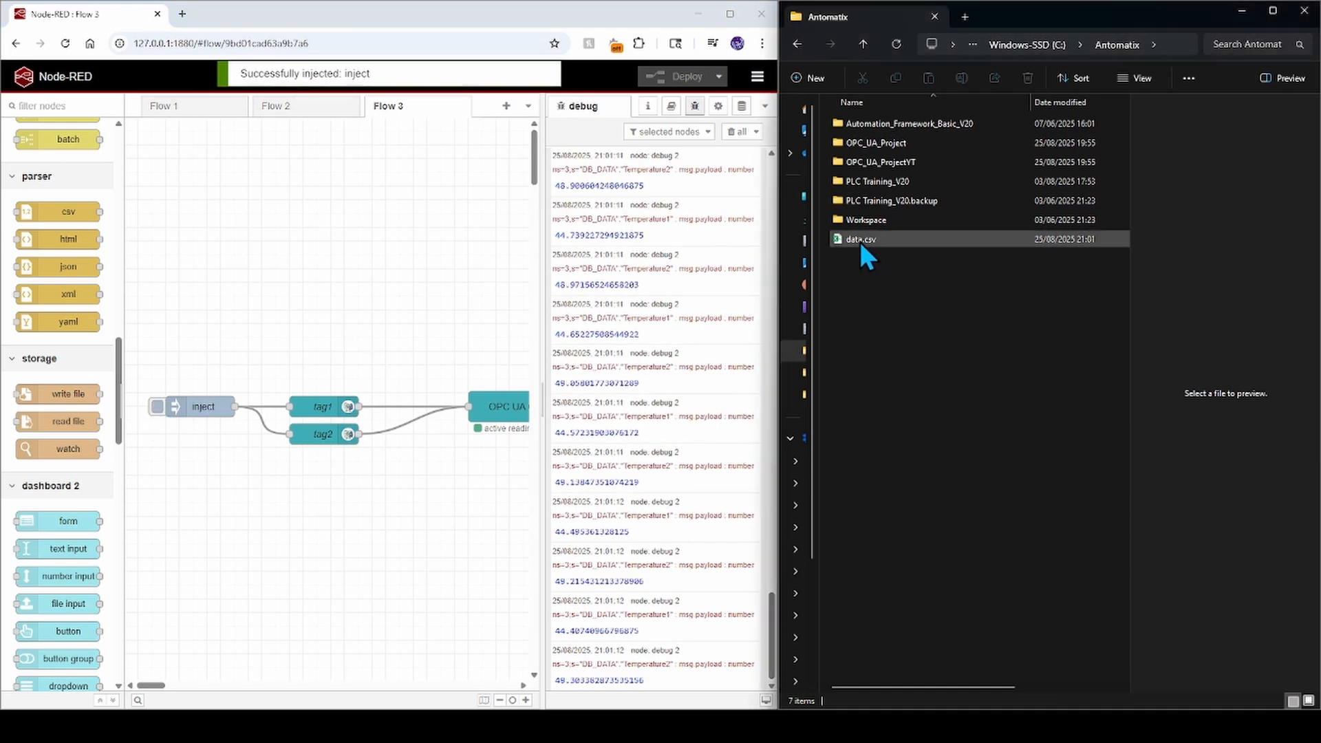
pyautogui.doubleClick(860, 240)
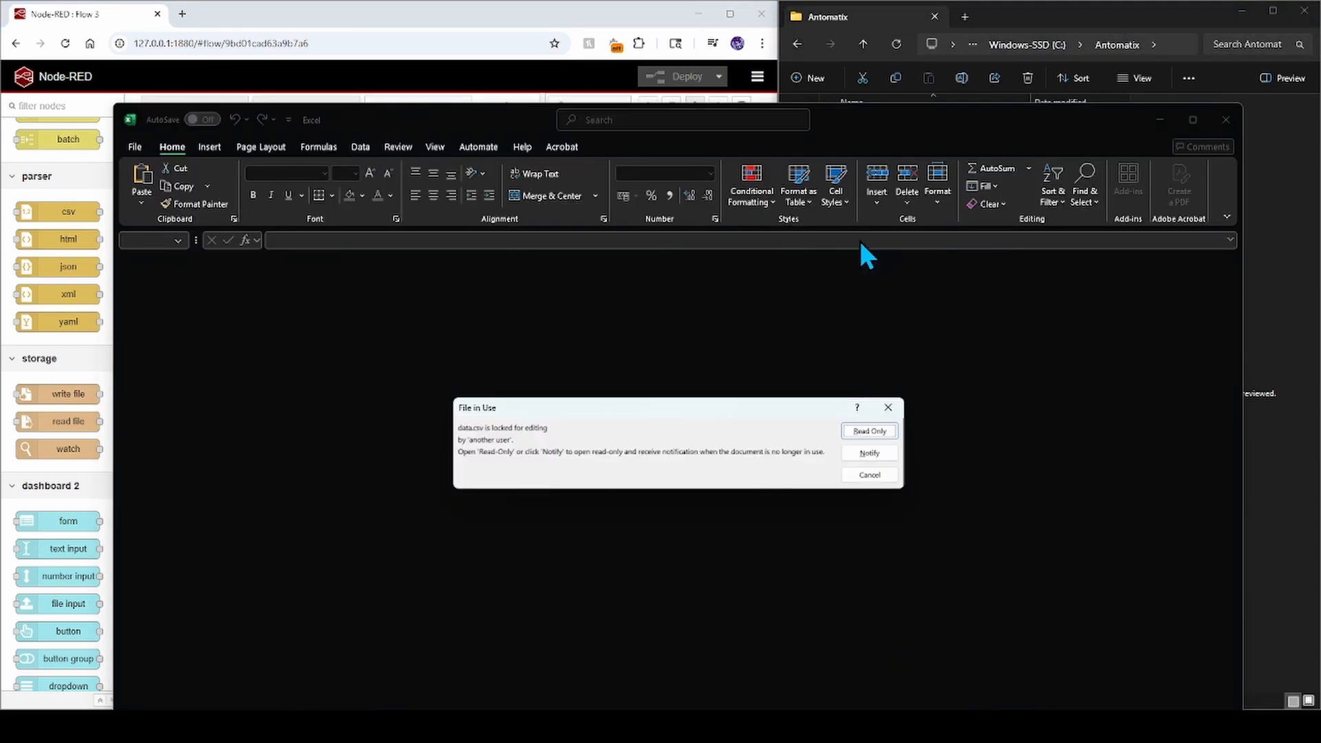
pyautogui.click(869, 431)
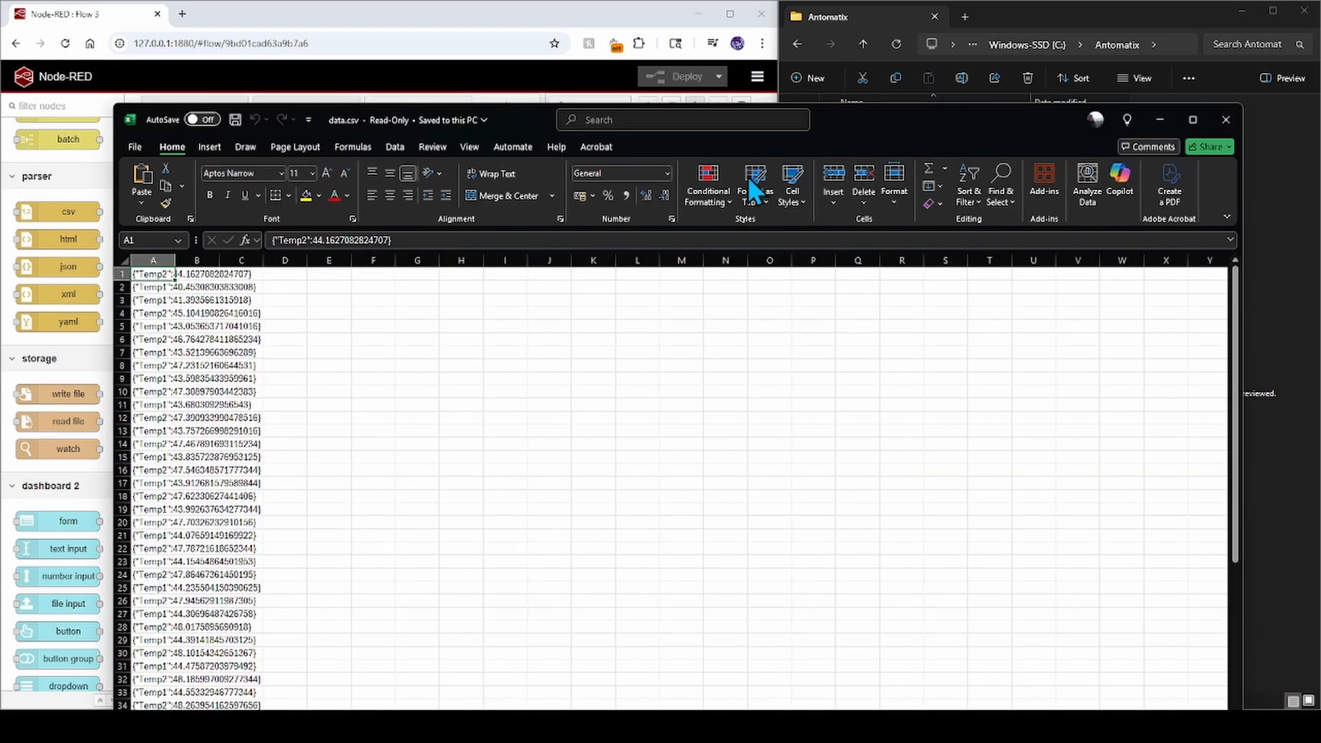
# Step: Move the workbook window up, widen column A and review the logged Temp1 and Temp2 rows from first to last
pyautogui.moveTo(869, 131); pyautogui.dragTo(866, 61)
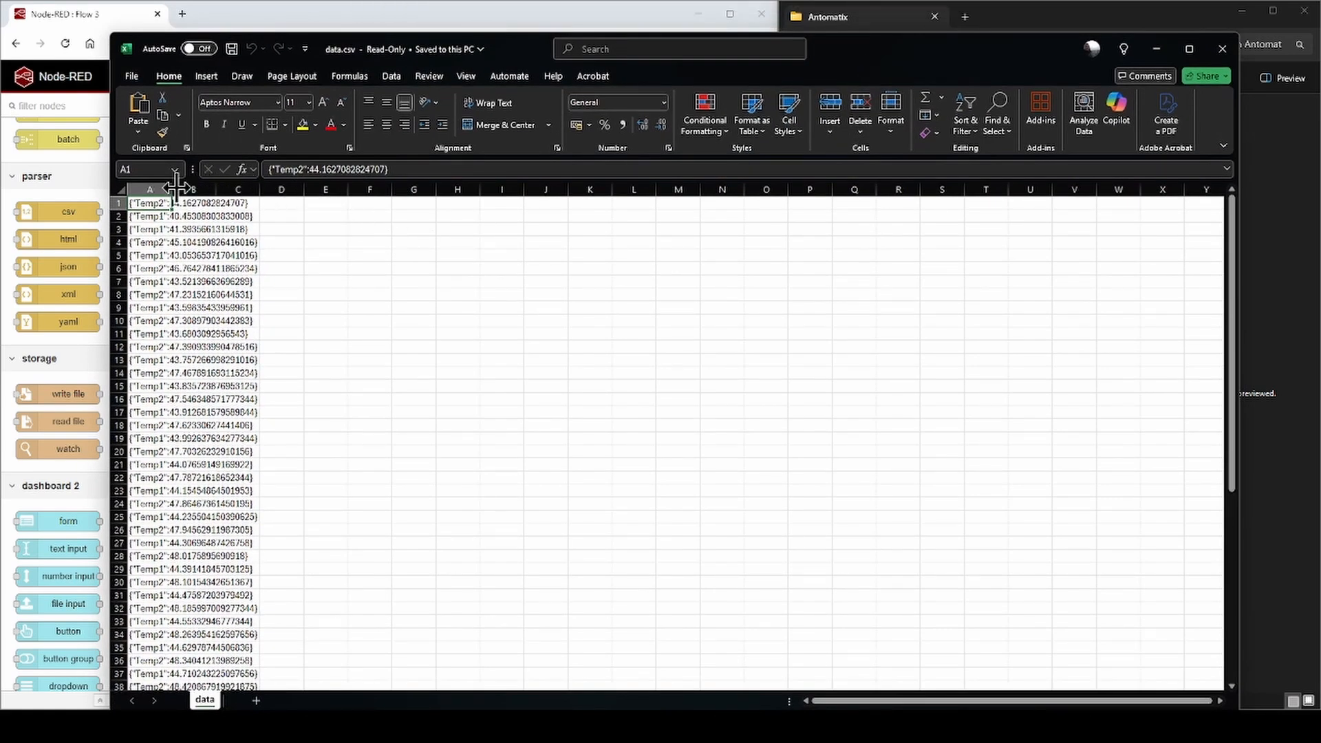
pyautogui.moveTo(175, 187); pyautogui.dragTo(484, 187)
pyautogui.click(340, 334)
pyautogui.scroll(-1, 328, 352)
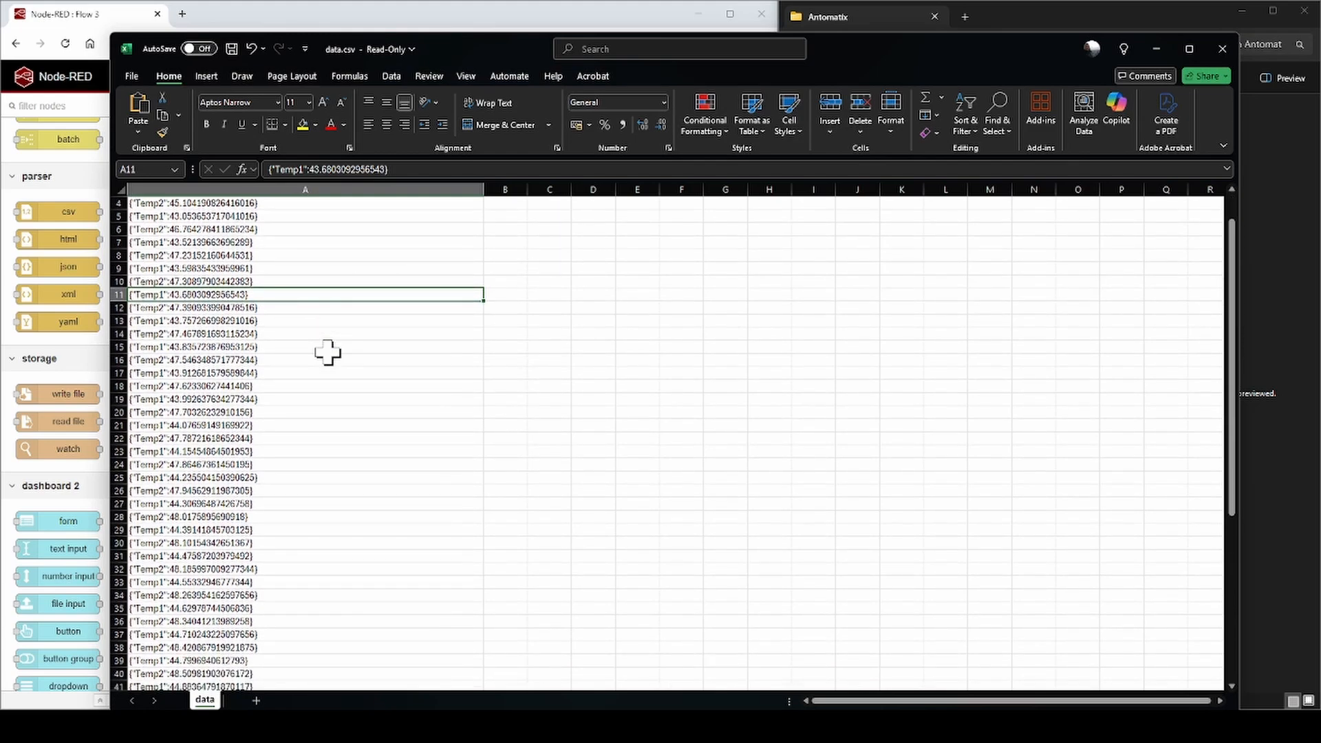
pyautogui.scroll(-9, 328, 352)
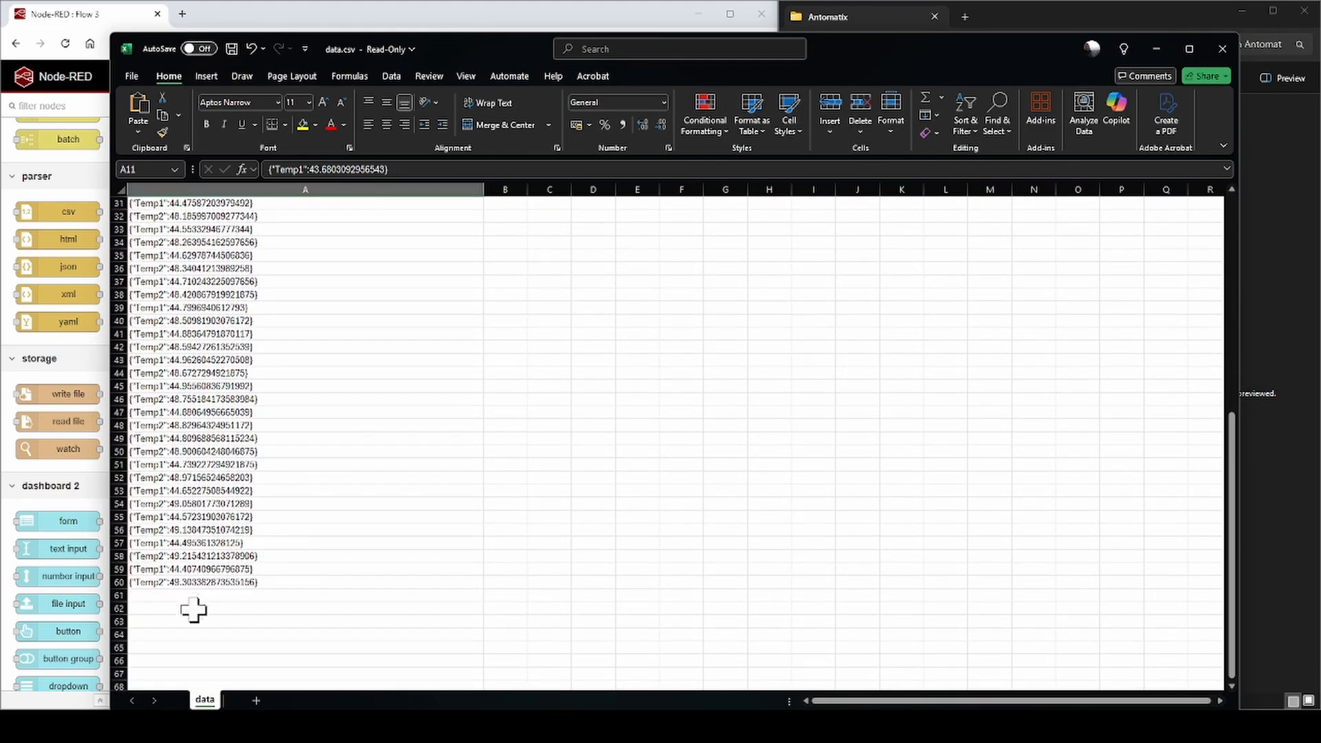
pyautogui.scroll(10, 220, 501)
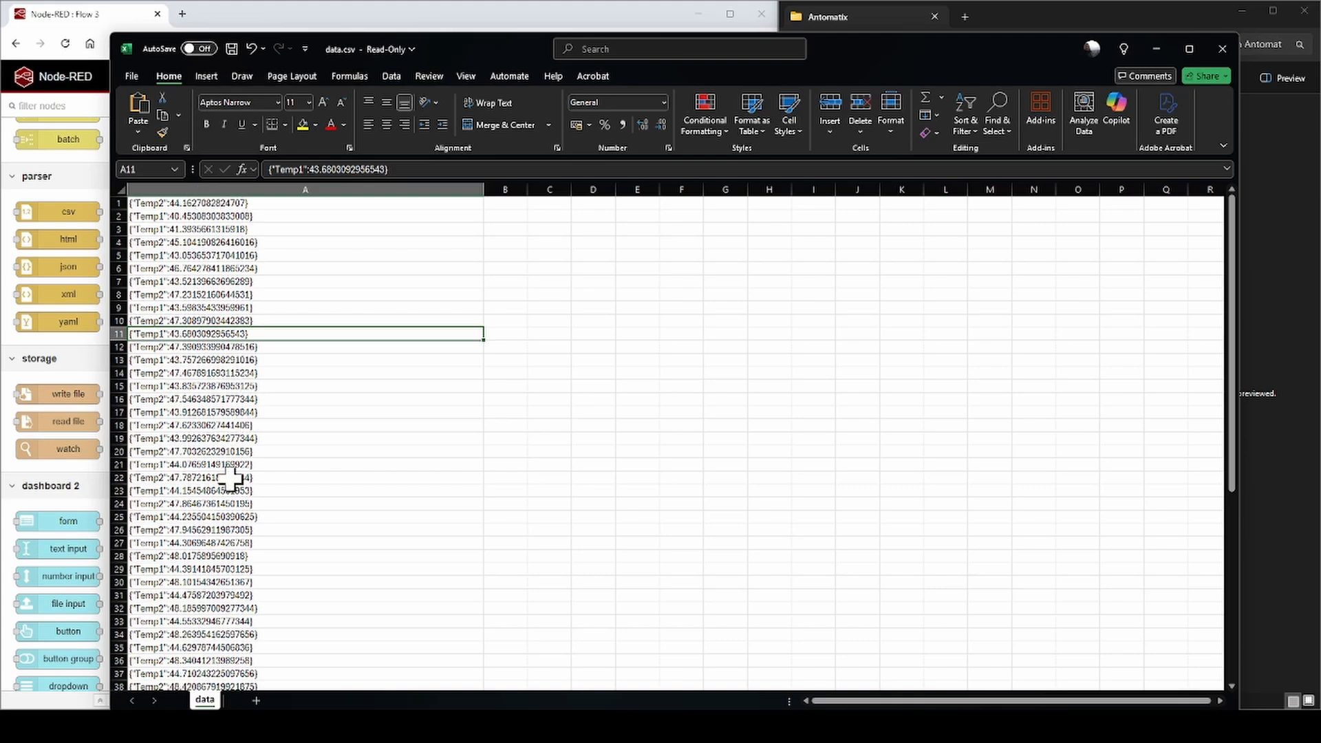
pyautogui.scroll(-7, 289, 422)
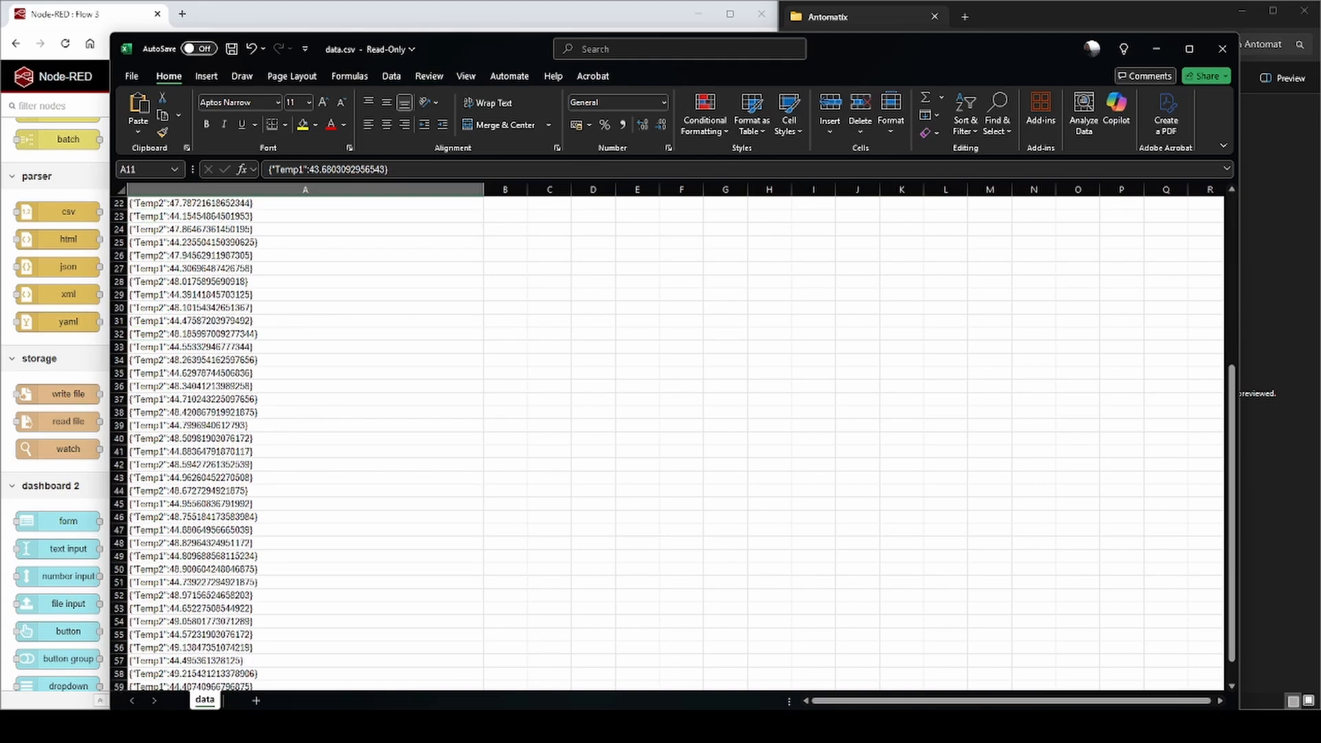